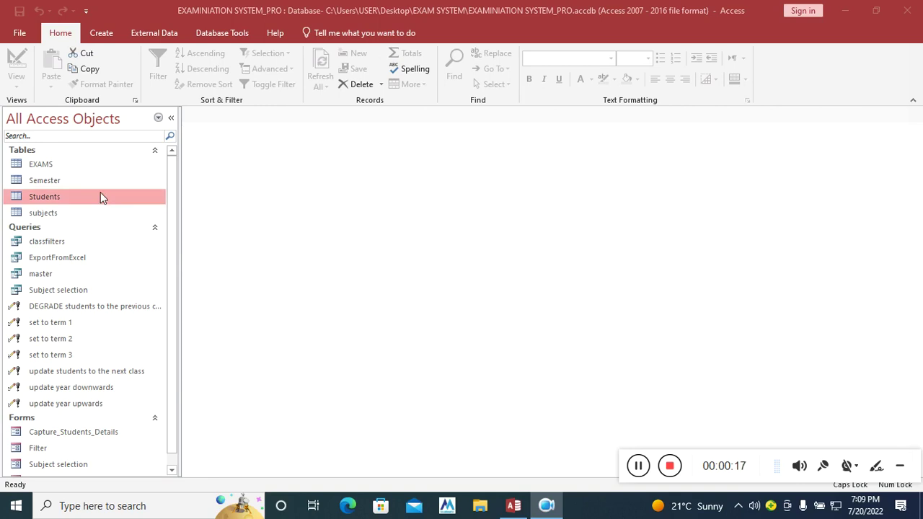
- Open the EXAMS table in Design View and add a field named MATHAVE below G7
right_click(91, 166)
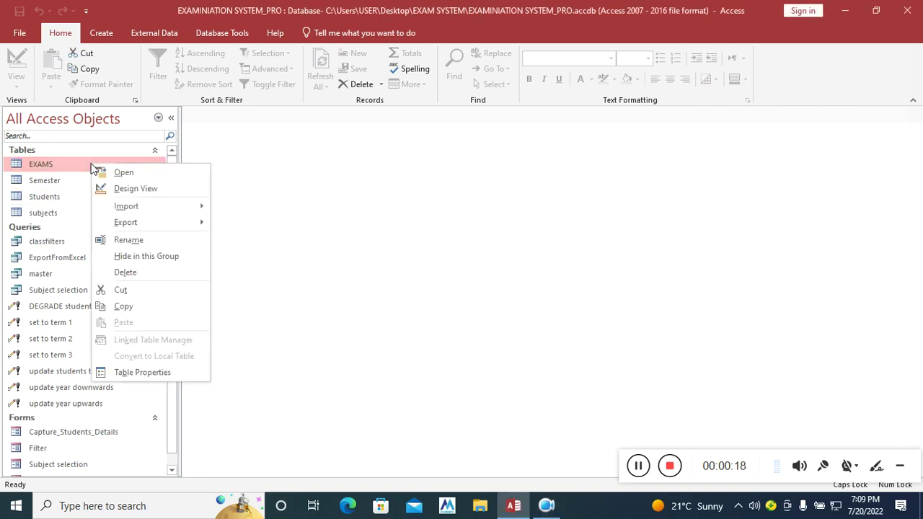
click(155, 189)
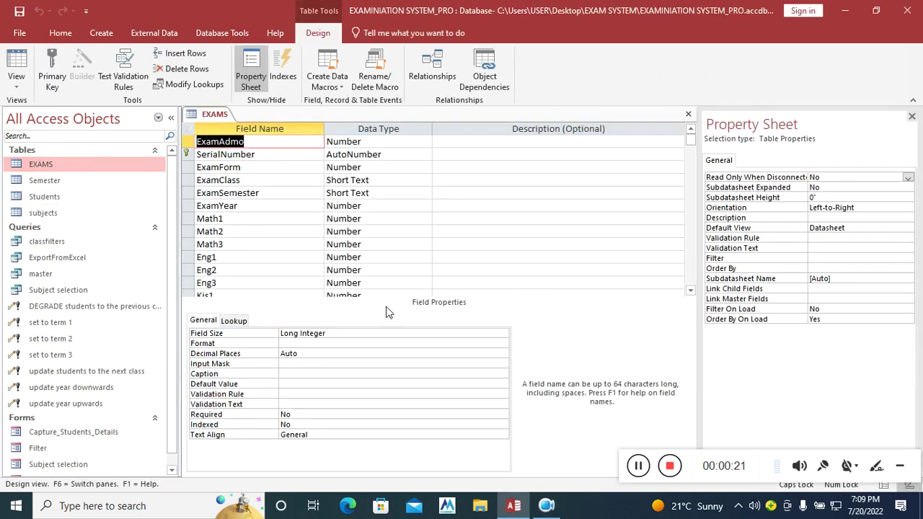
scroll(299, 236, down, 8)
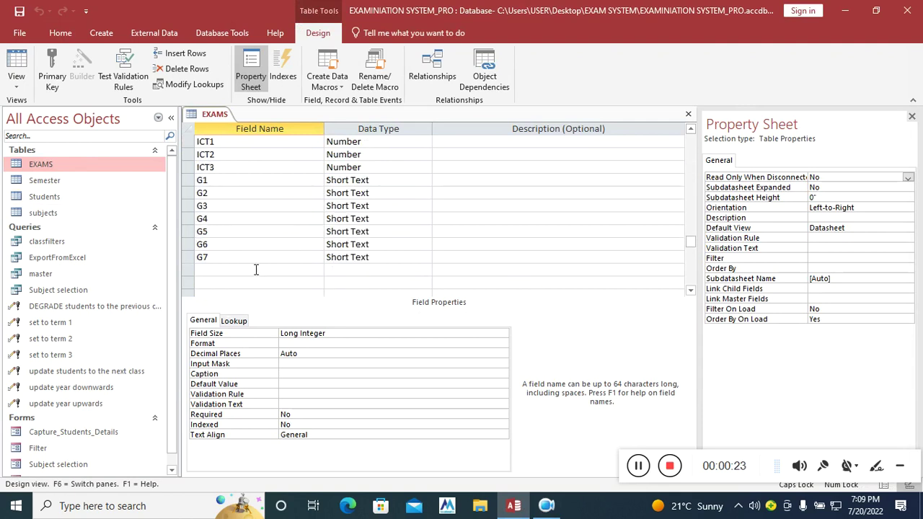
click(256, 269)
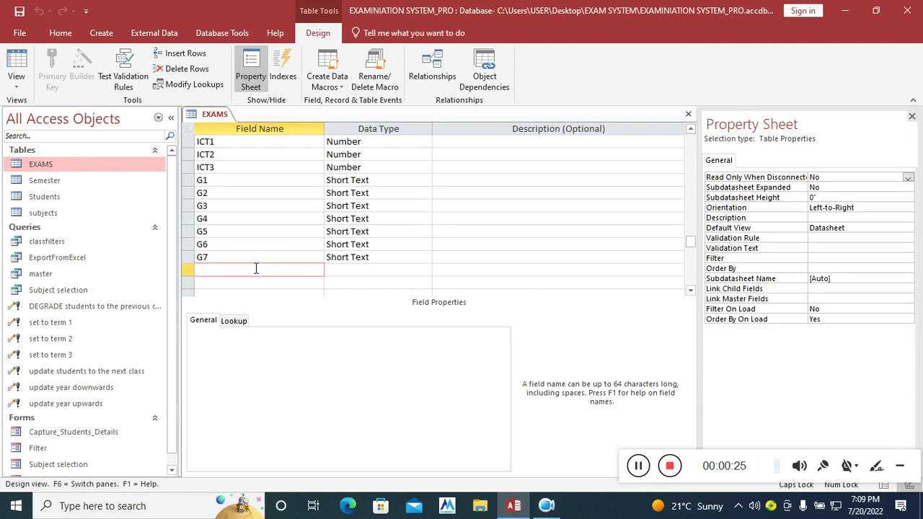
text(MATHAVER)
key(BackSpace)
- Add three more fields named ENGAVE, SSAVE and SCIAVE below MATHAVE
click(247, 283)
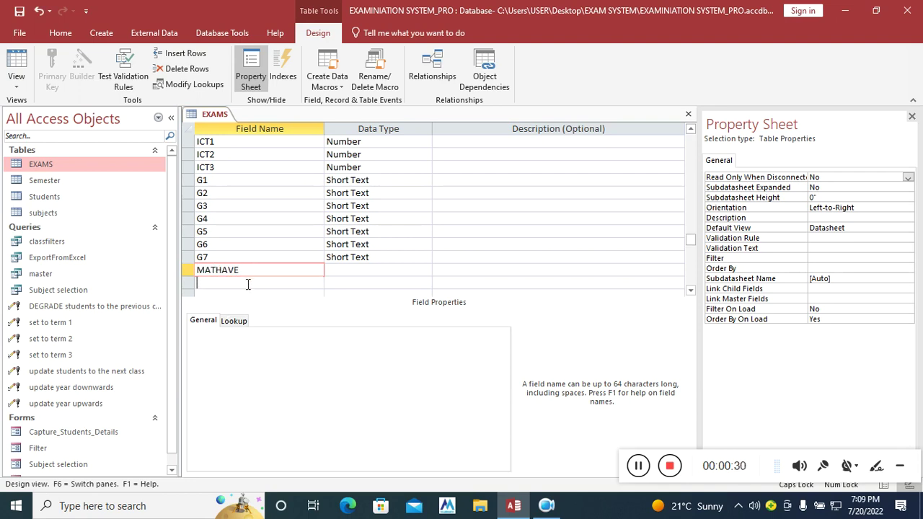
text(ENGAVE)
scroll(247, 283, down, 1)
click(242, 258)
text(SSAVE)
click(242, 268)
text(SCI)
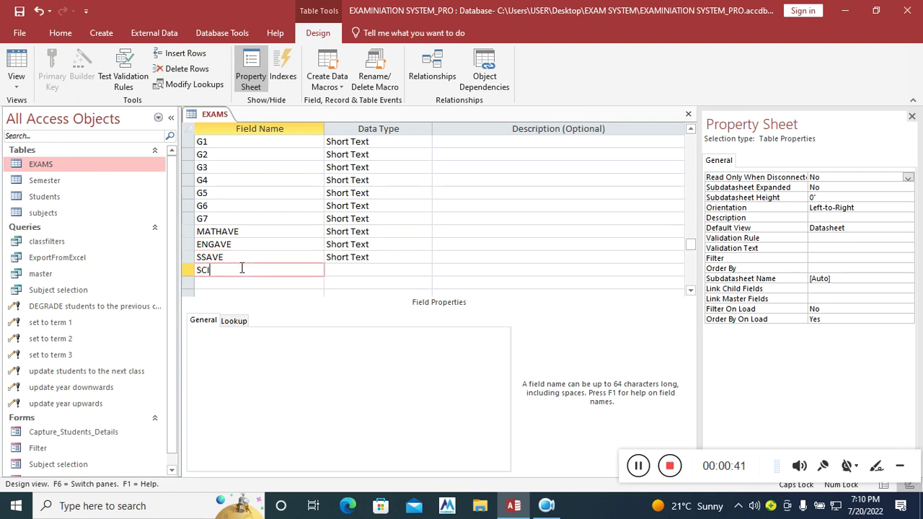
- Add the fields KISAVE, ICTAVE and KSLAVE below SCIAVE
click(247, 281)
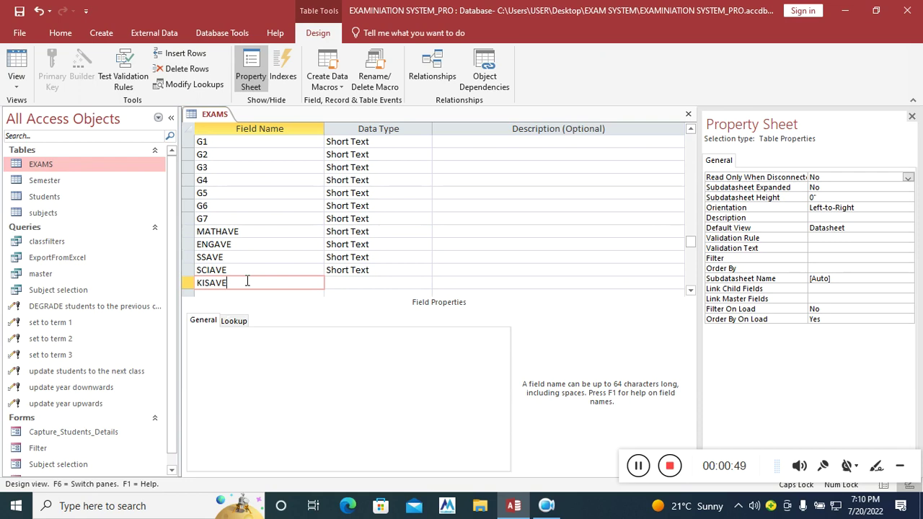
scroll(243, 230, up, 3)
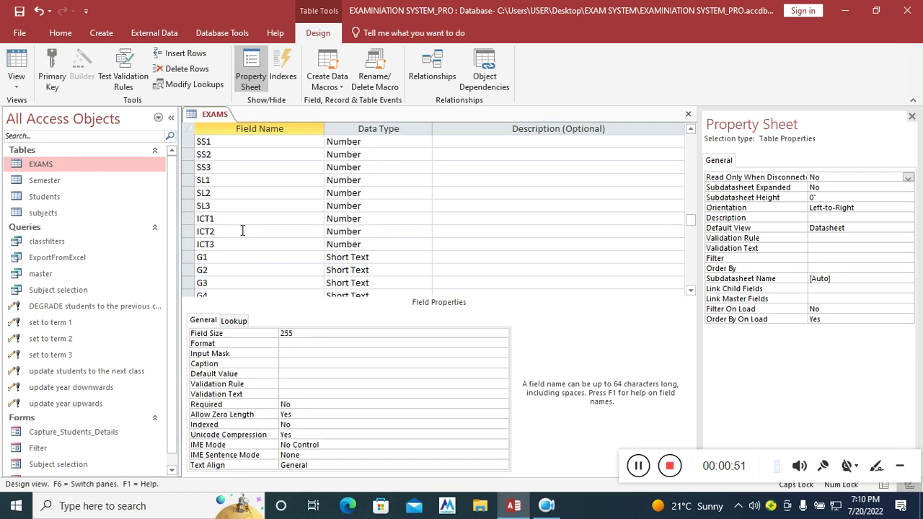
scroll(243, 231, down, 6)
click(224, 179)
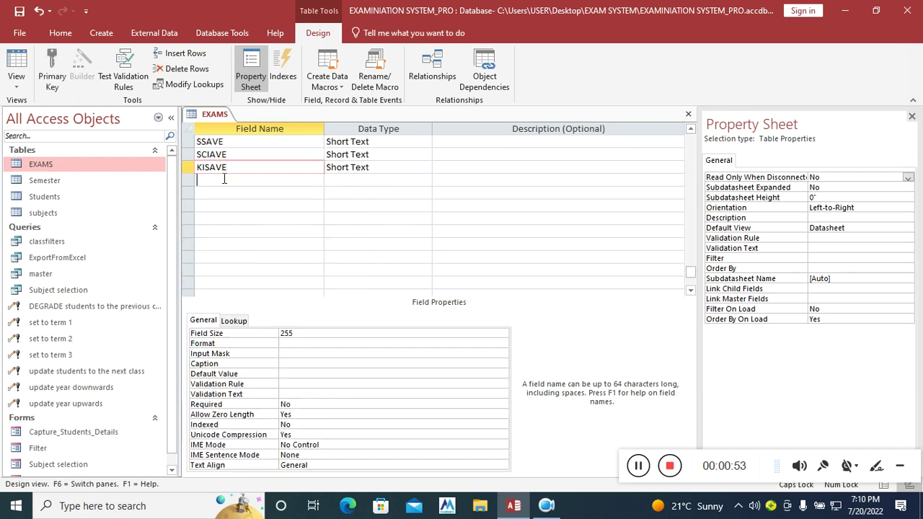
text(ICTAV)
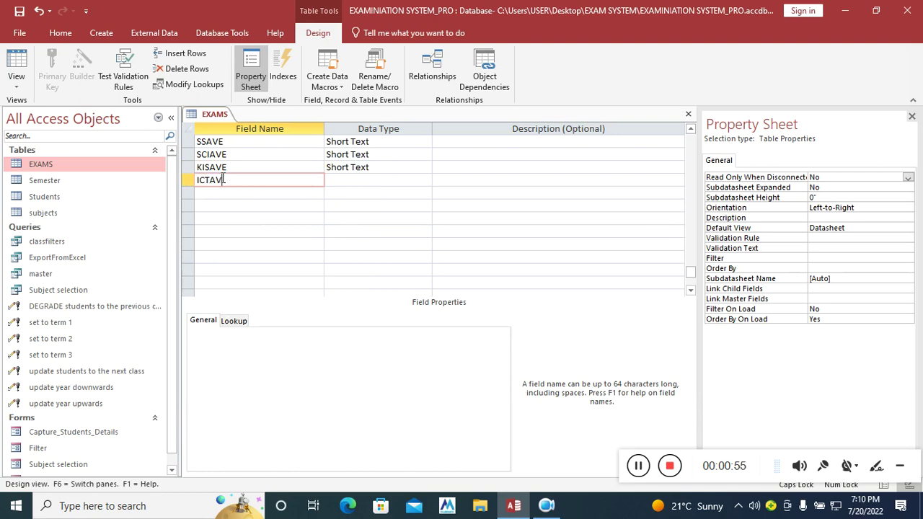
key(BackSpace)
key(BackSpace)
text(E)
click(209, 195)
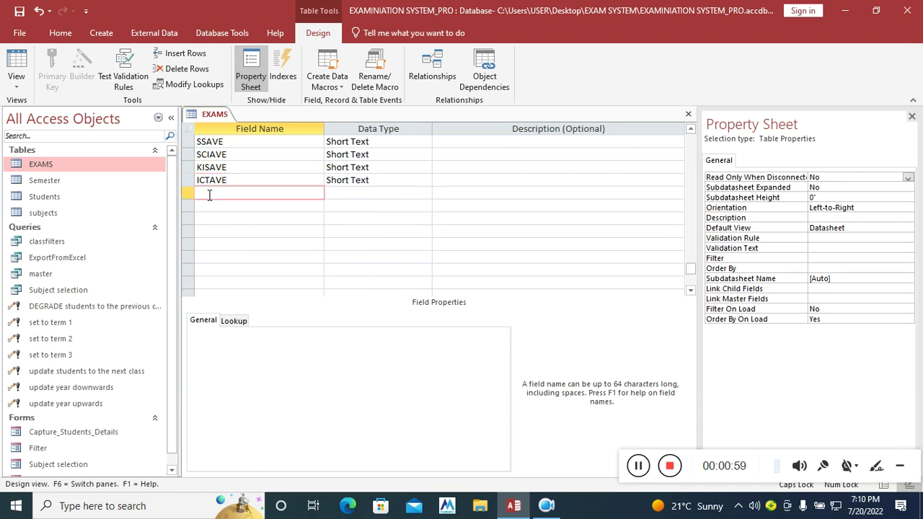
text(KSLAVE)
- Change the data type of the MATHAVE field to Calculated
scroll(343, 200, up, 2)
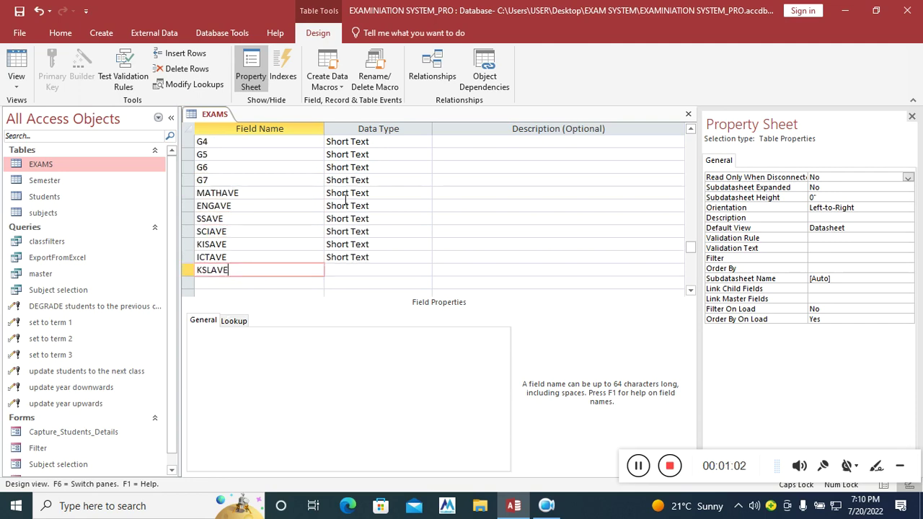
click(390, 191)
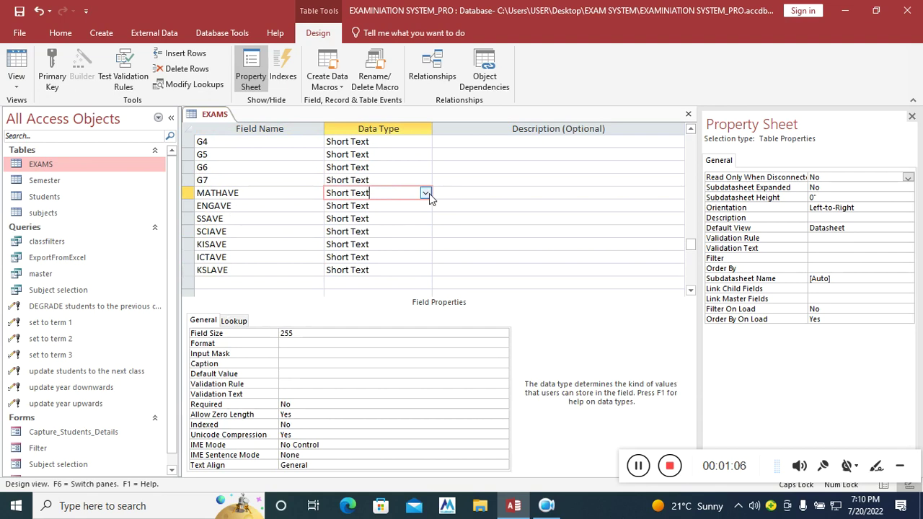
click(425, 193)
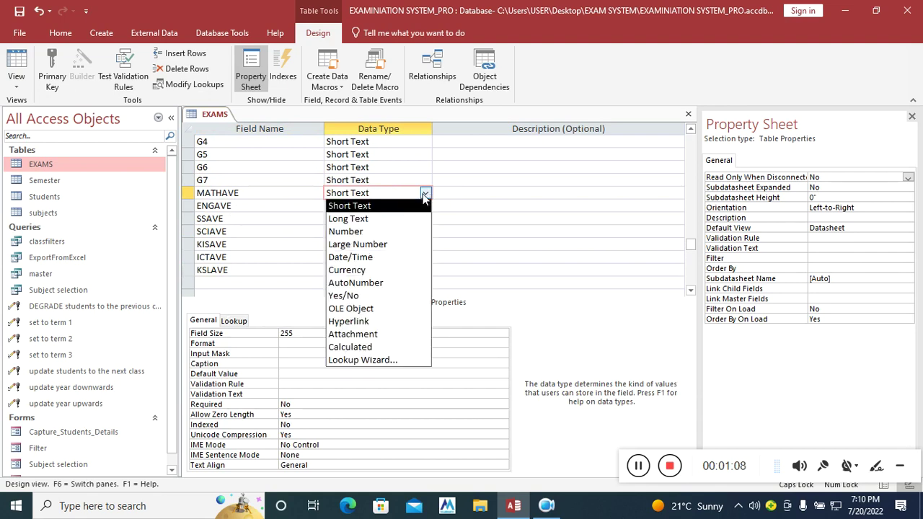
click(390, 344)
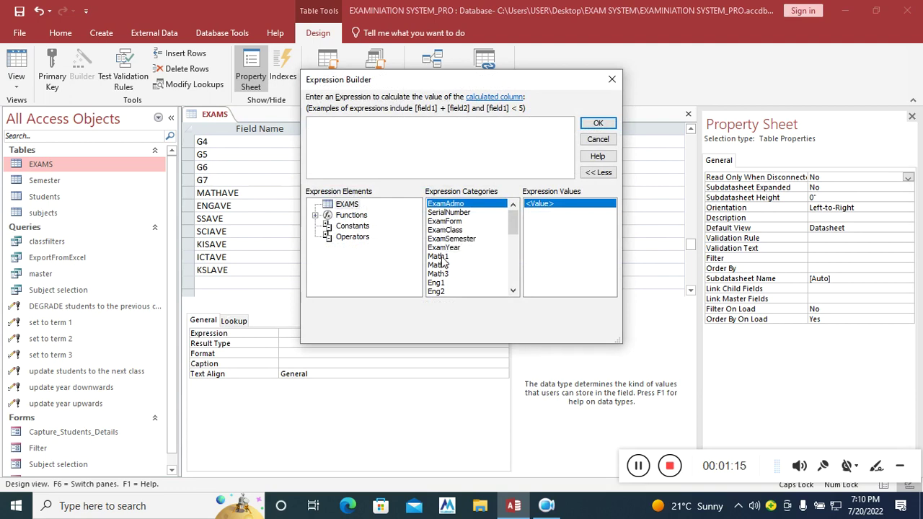
- Start the MATHAVE expression with an opening parenthesis and [Math1]+[Math2], removing the «Expr» placeholder and stray bracket before [Math2]
text(0)
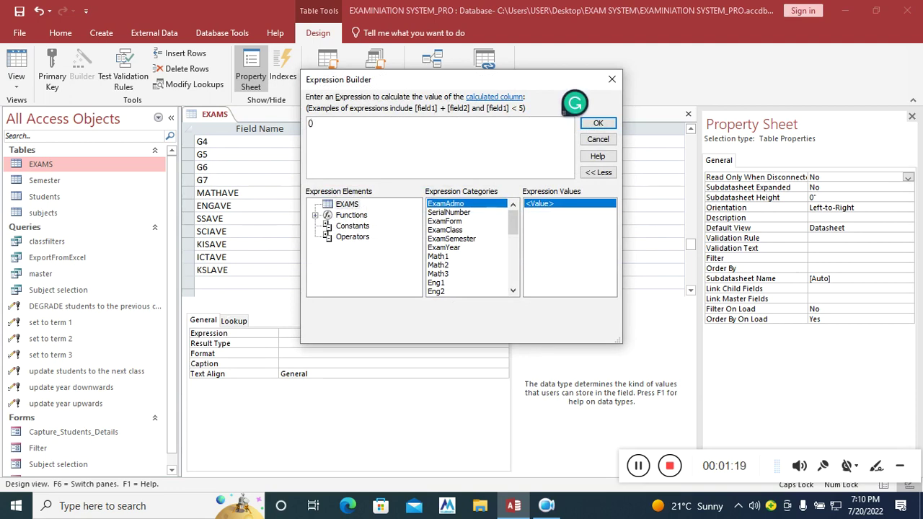
text([MATH)
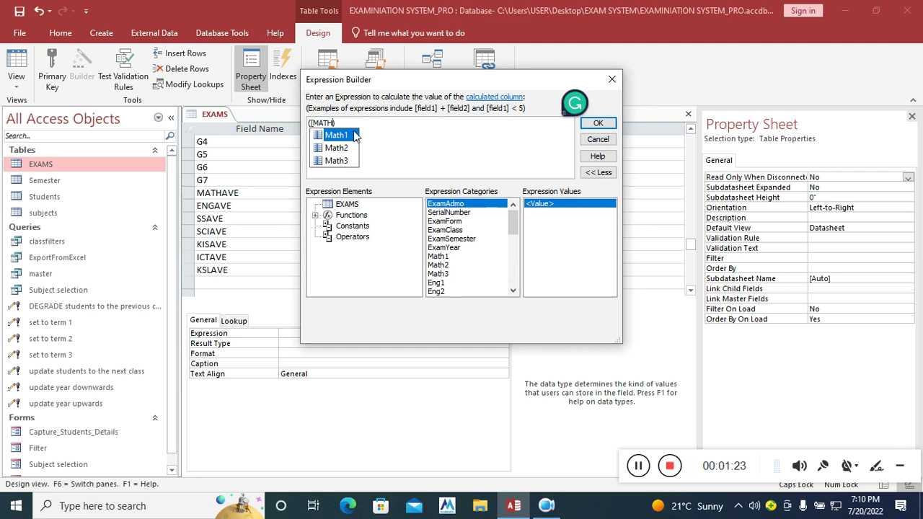
key(Tab)
text(+)
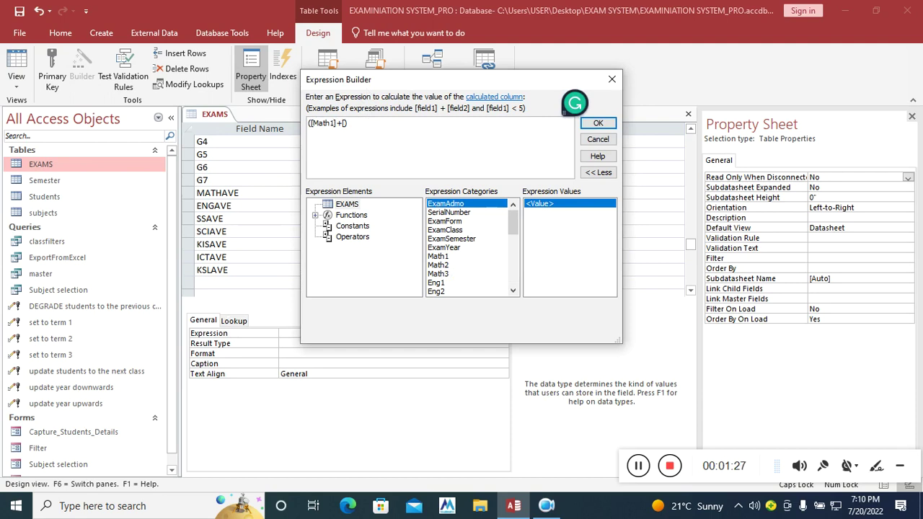
text([)
double_click(445, 266)
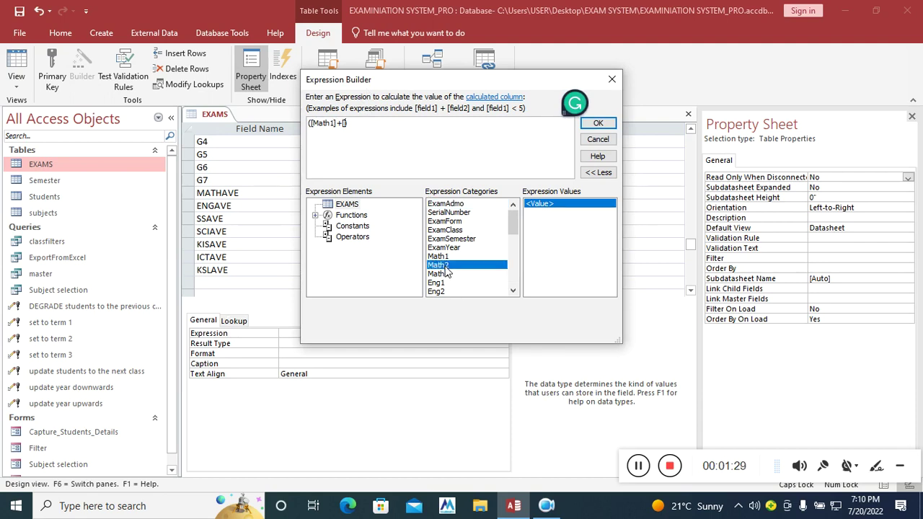
click(370, 125)
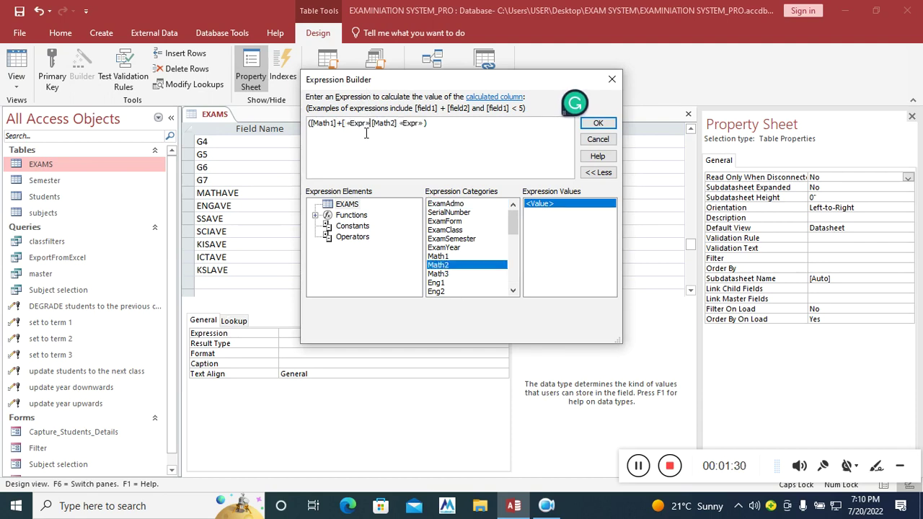
key(BackSpace)
key(BackSpace)
key(BackSpace)
key(BackSpace)
key(BackSpace)
key(BackSpace)
key(BackSpace)
key(BackSpace)
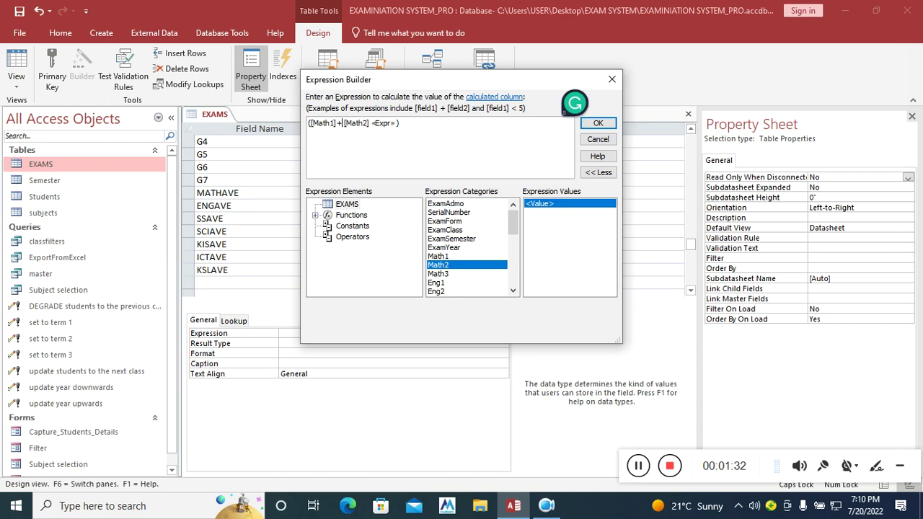
- Replace the trailing «Expr» placeholder to complete the expression as ([Math1]+[Math2]+[Math3])/3, and accept it
click(410, 123)
key(BackSpace)
key(BackSpace)
key(BackSpace)
key(BackSpace)
key(BackSpace)
key(BackSpace)
double_click(438, 274)
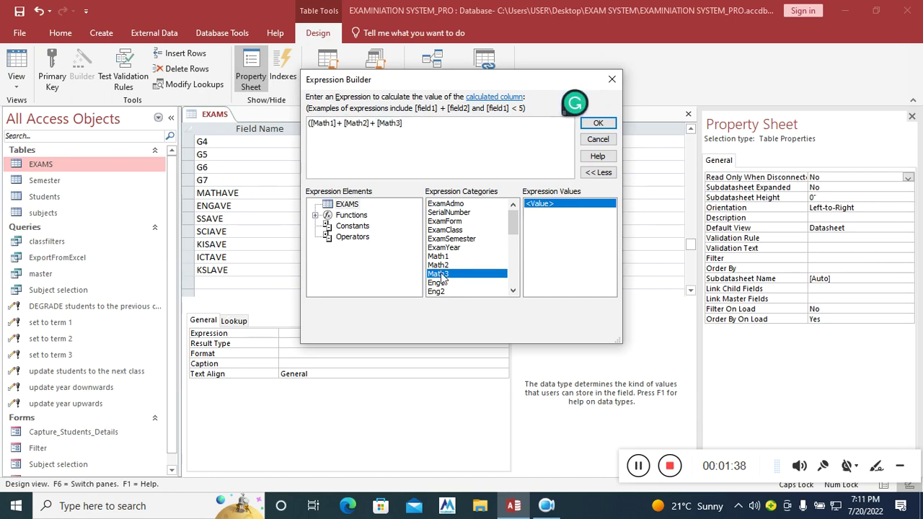
text()/3)
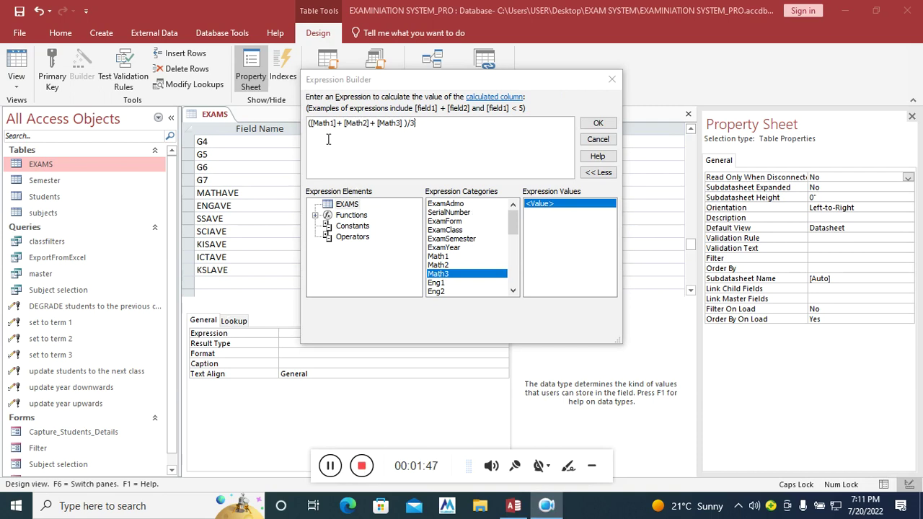
click(420, 128)
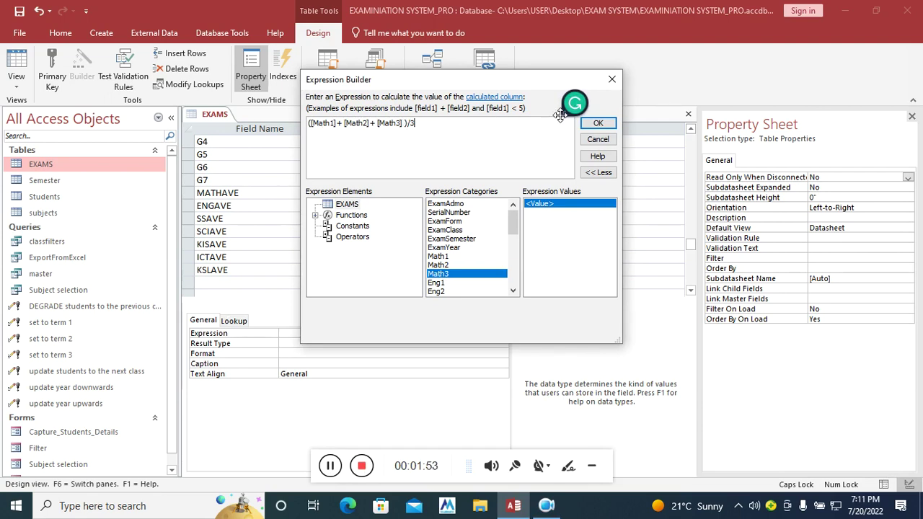
click(598, 124)
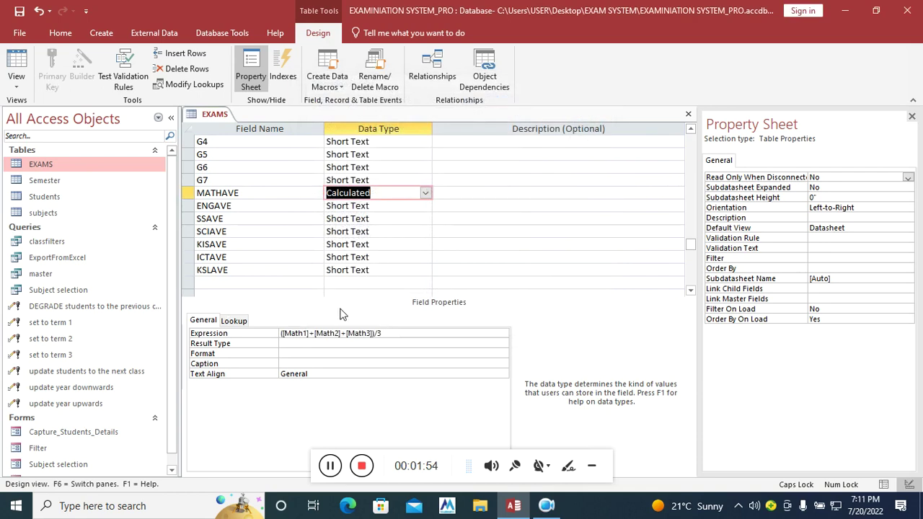
- Change the data type of the ENGAVE field to Calculated
click(388, 207)
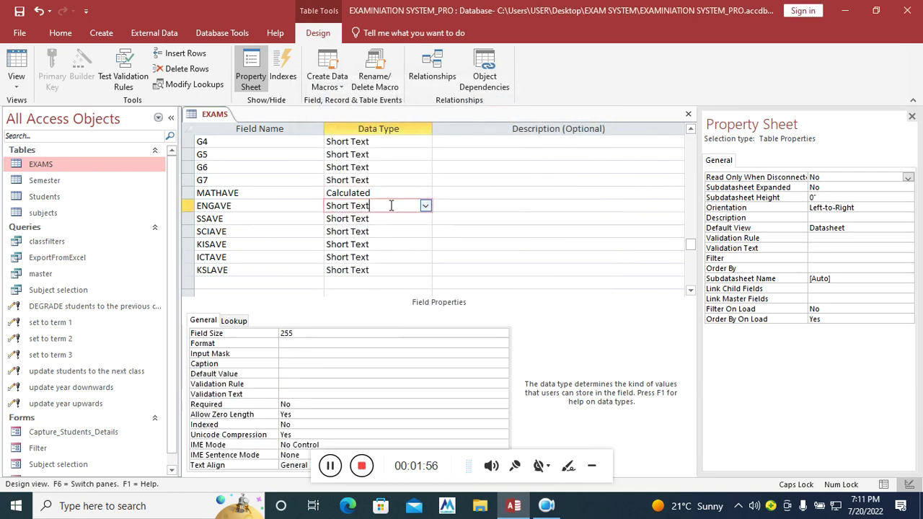
click(425, 206)
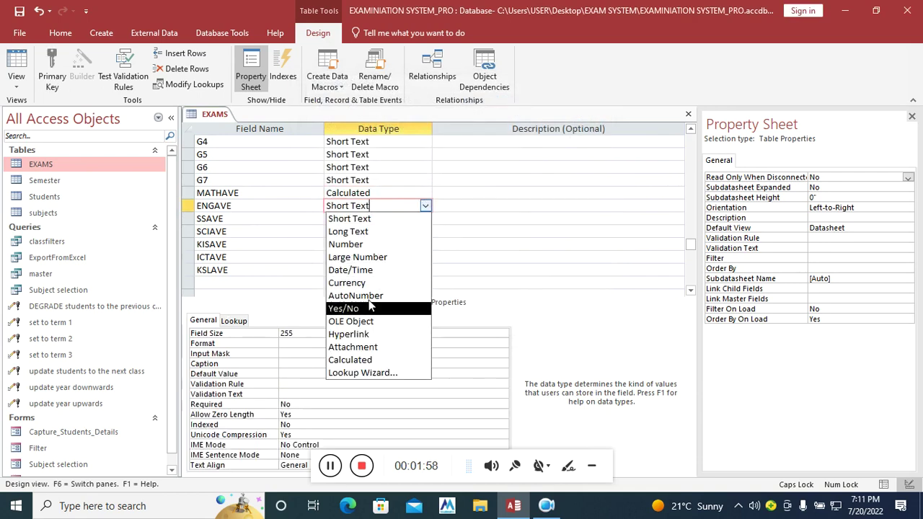
click(376, 360)
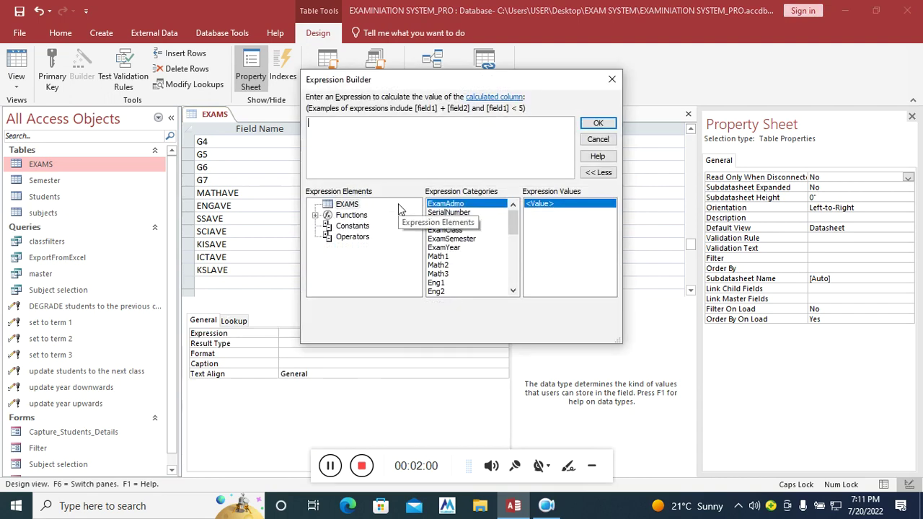
- Build the ENGAVE expression ([Eng1]+[Eng3]+[Eng2])/3 from the EXAMS fields and accept it
text(()
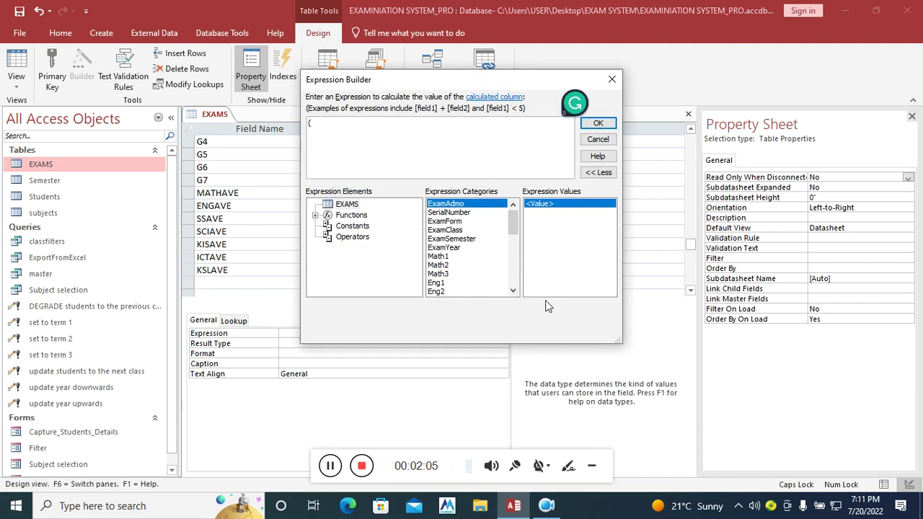
click(513, 291)
click(513, 291)
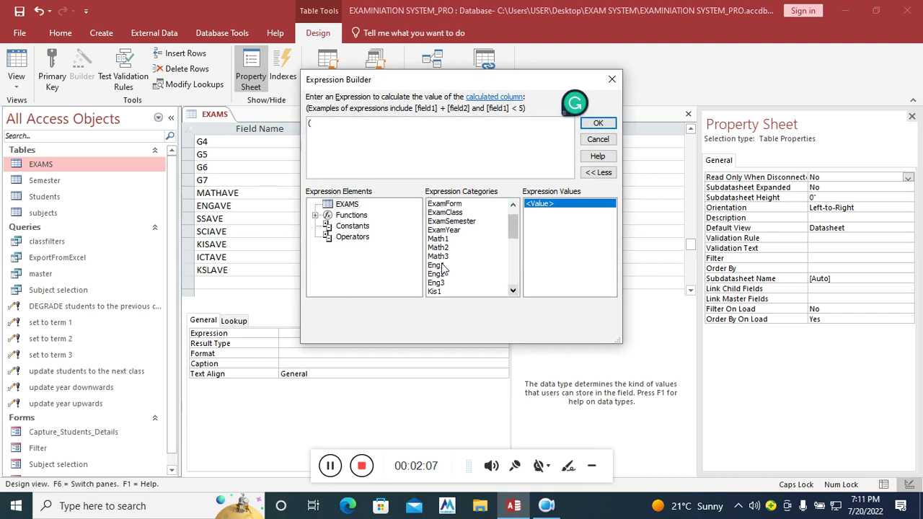
double_click(443, 265)
text(+)
double_click(445, 283)
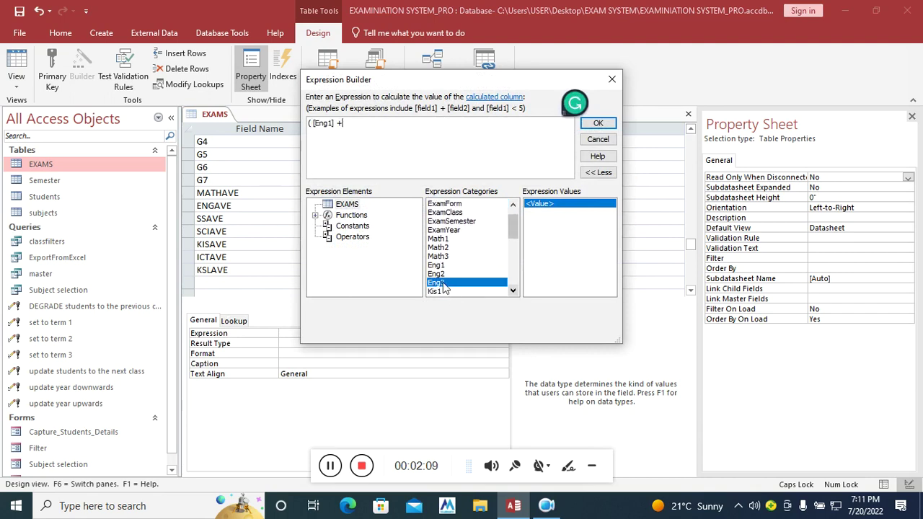
text(+)
double_click(444, 275)
text()/3)
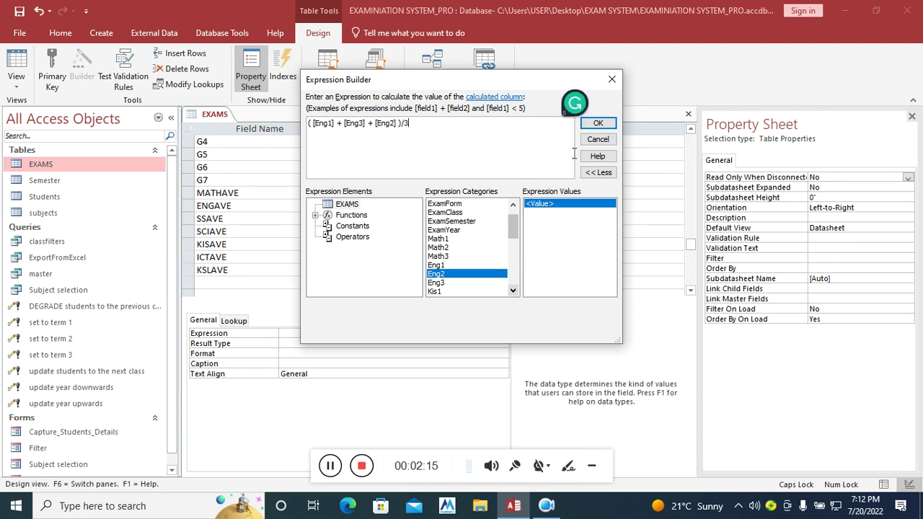
click(598, 124)
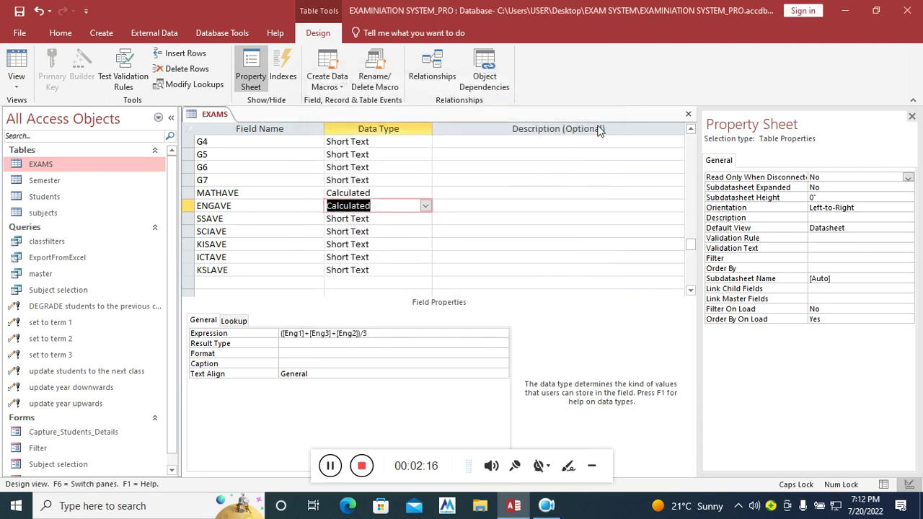
- Change the data type of the SSAVE field to Calculated
click(382, 218)
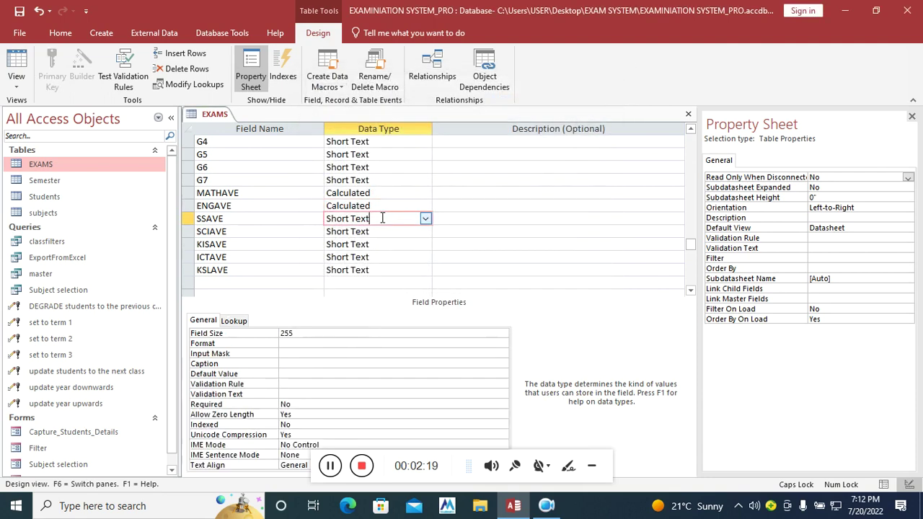
click(425, 219)
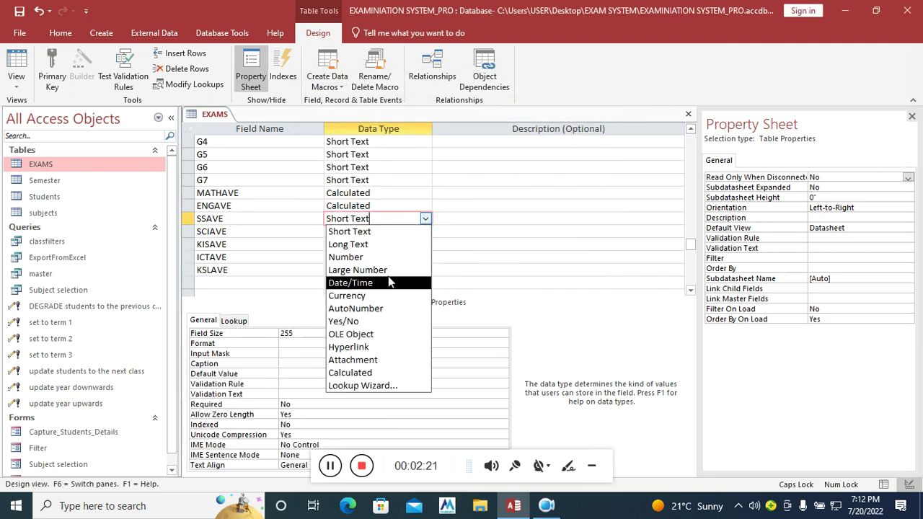
click(389, 372)
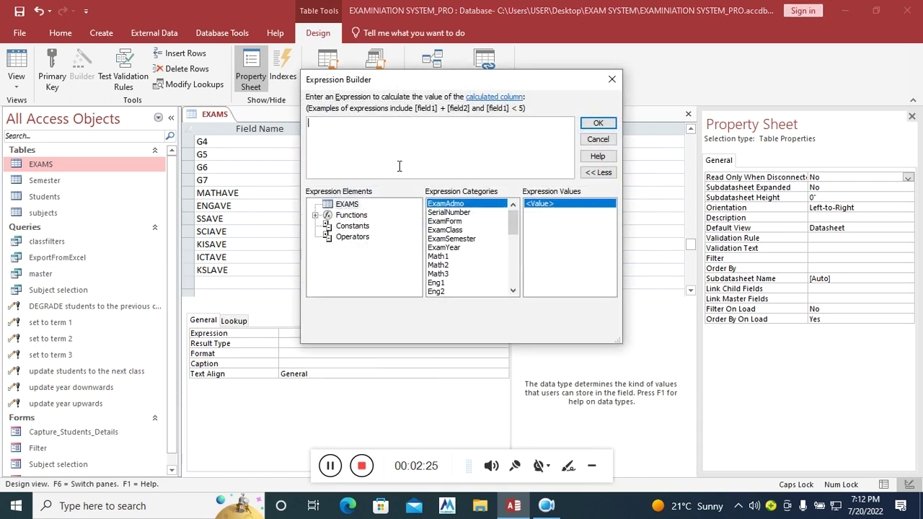
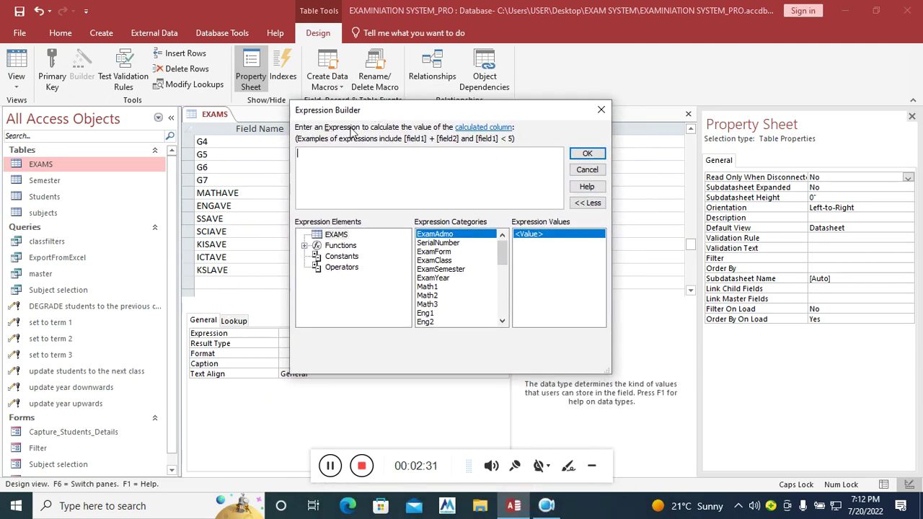
- Build the SSAVE expression ([SS1]+[SS2]+[SS3])/3 from the EXAMS fields and accept it
text(()
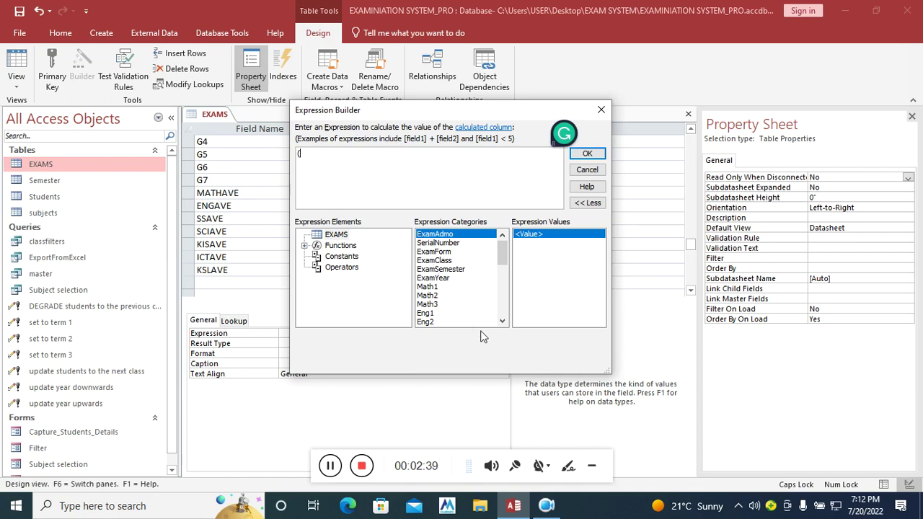
drag(503, 321, 502, 320)
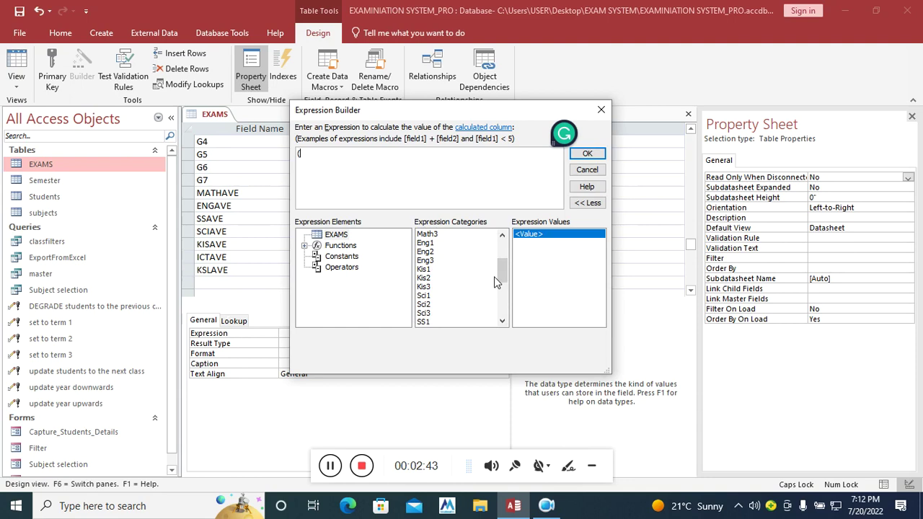
drag(502, 285, 497, 294)
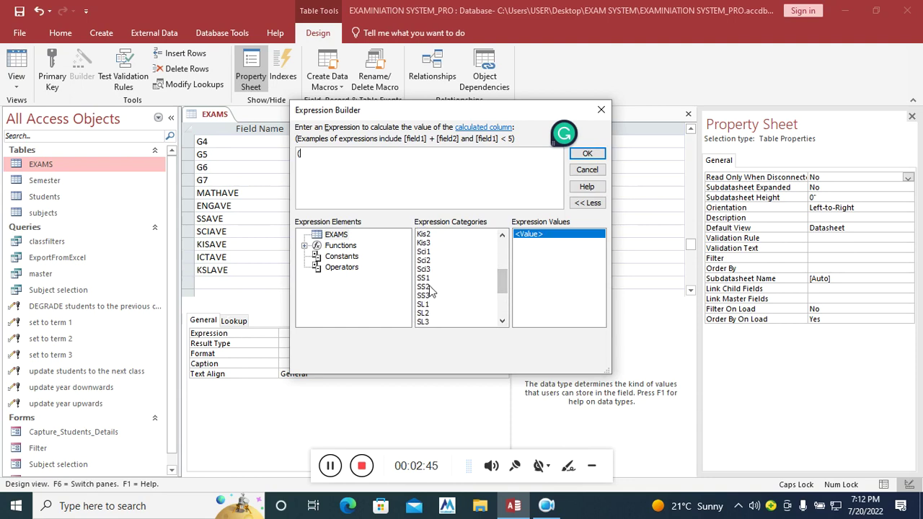
double_click(425, 278)
text(+)
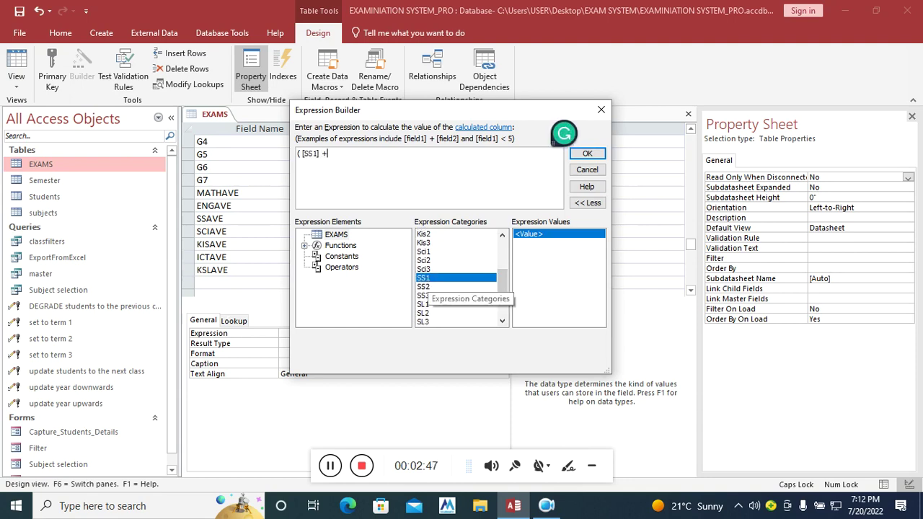
double_click(425, 287)
text(+)
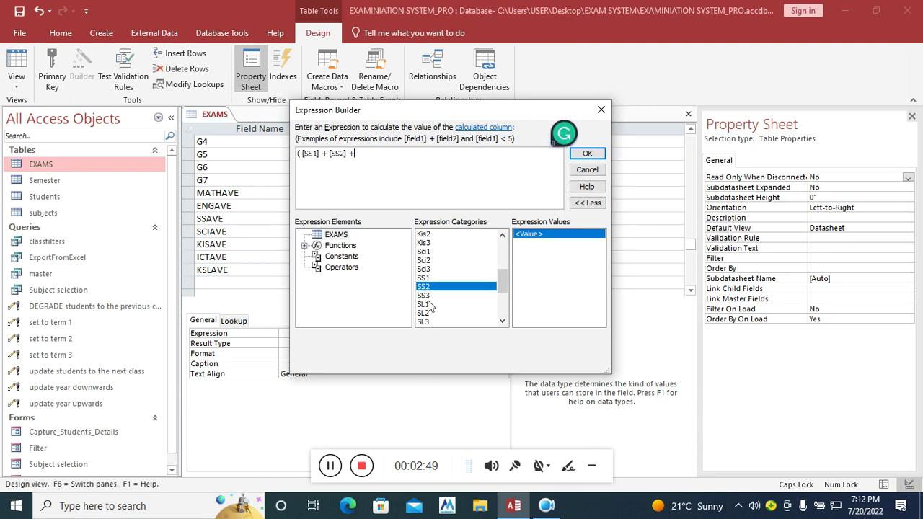
double_click(425, 295)
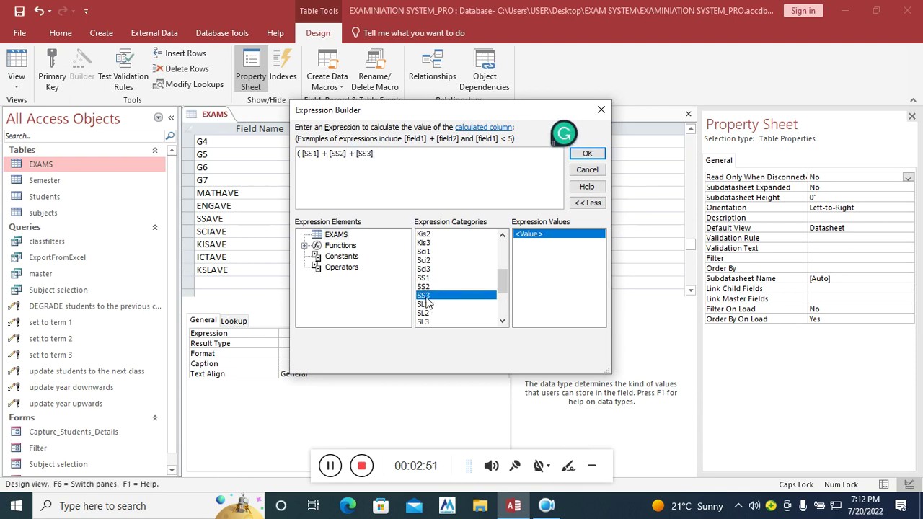
text()/3)
click(587, 153)
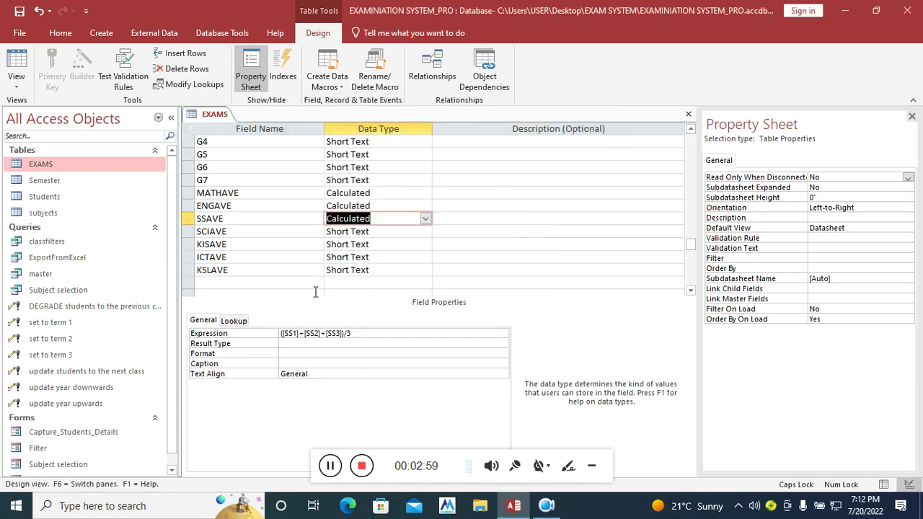
- Save and close the EXAMS table, and reopen it in Design View
click(318, 192)
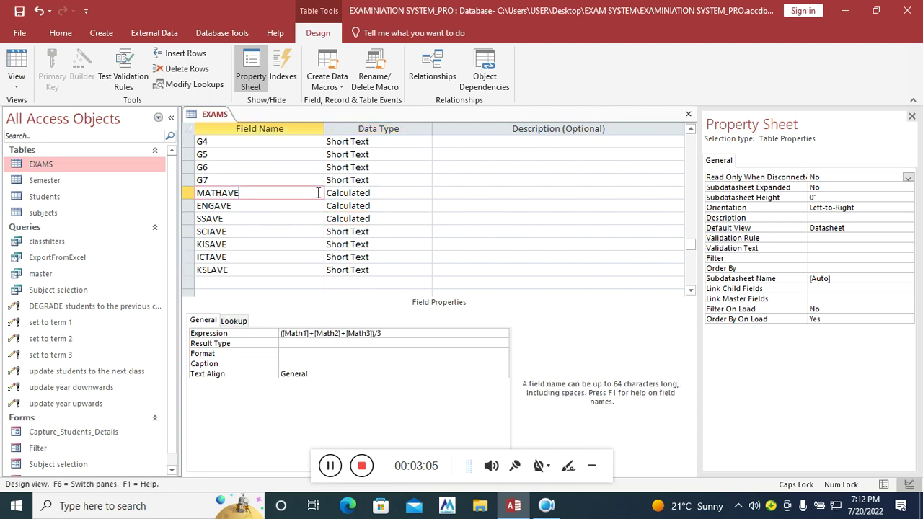
click(289, 352)
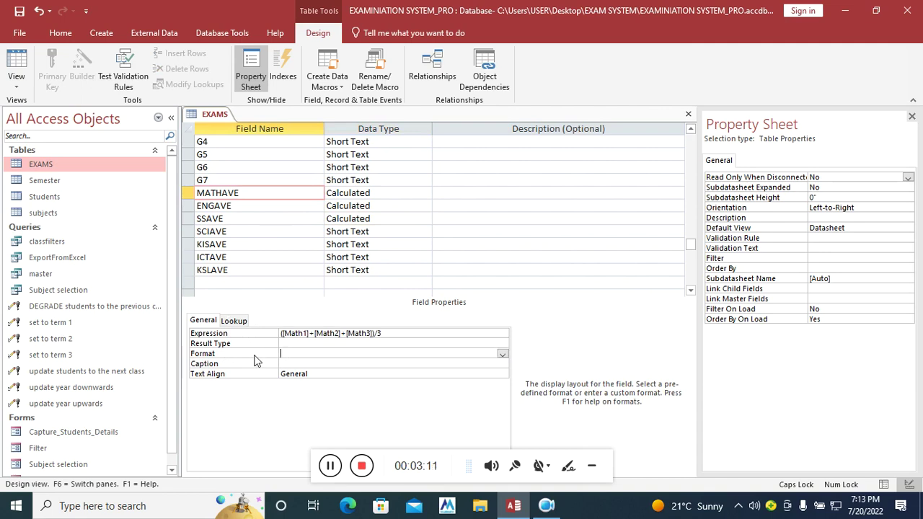
click(368, 193)
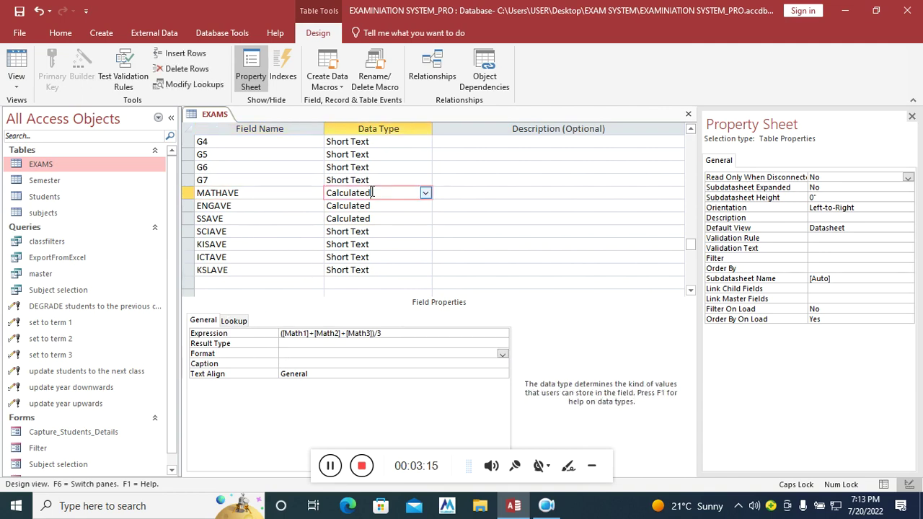
right_click(202, 118)
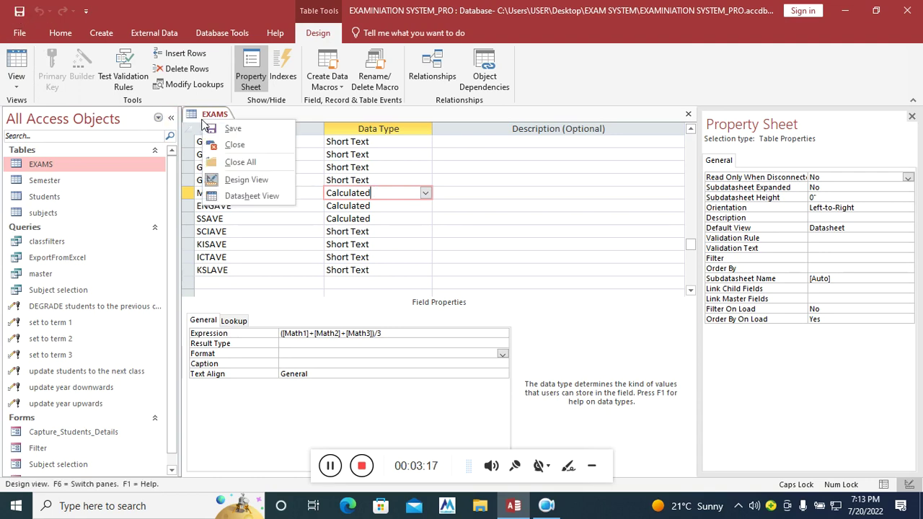
click(235, 147)
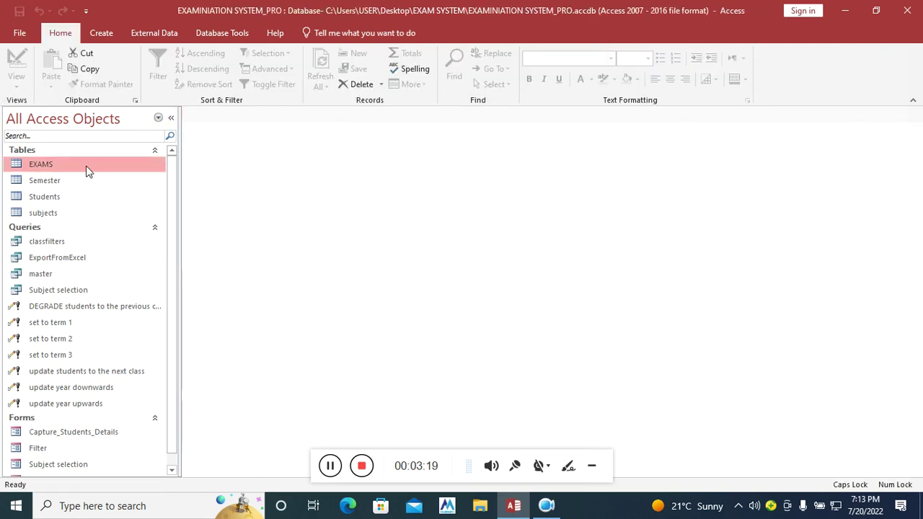
right_click(87, 171)
click(162, 193)
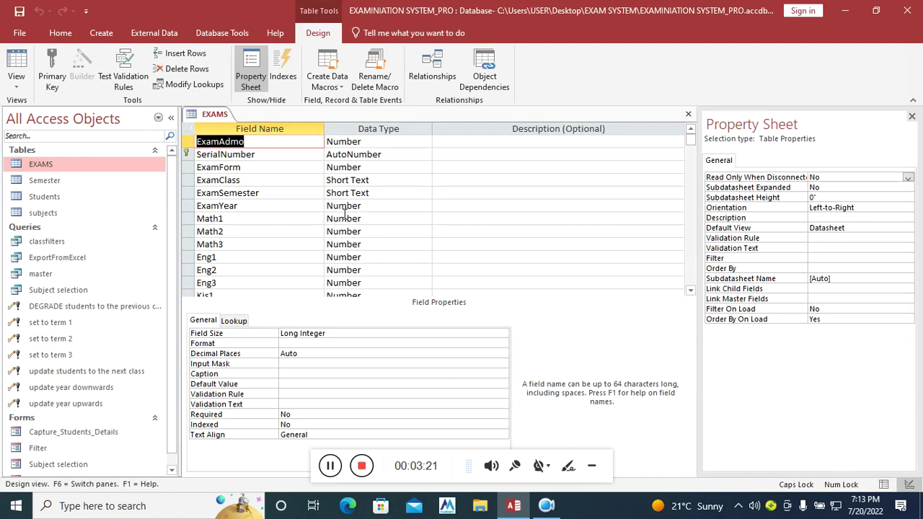
- Set the MATHAVE field's decimal places to 0 and its format to Fixed
scroll(358, 194, down, 10)
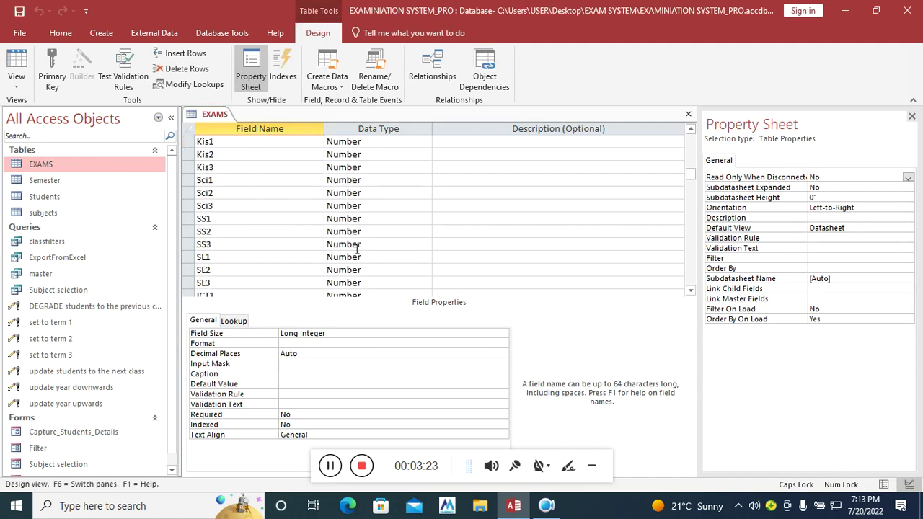
click(370, 169)
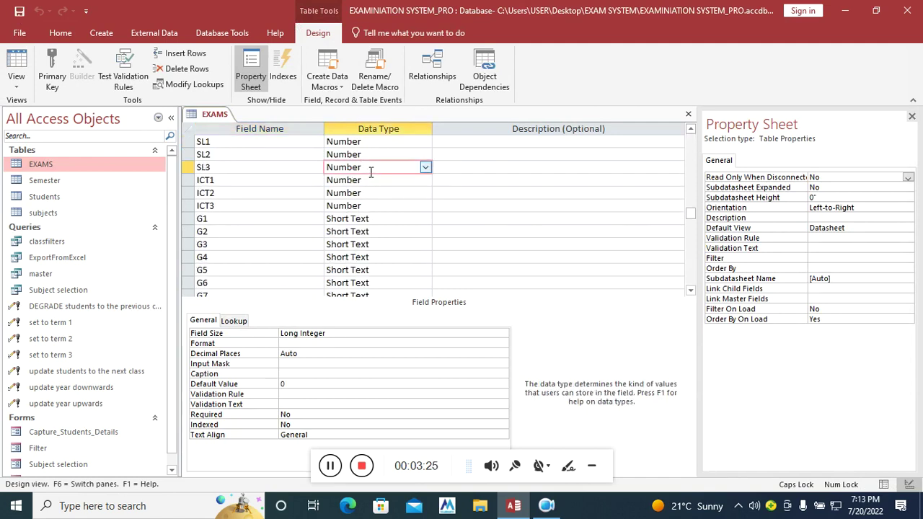
scroll(284, 229, down, 3)
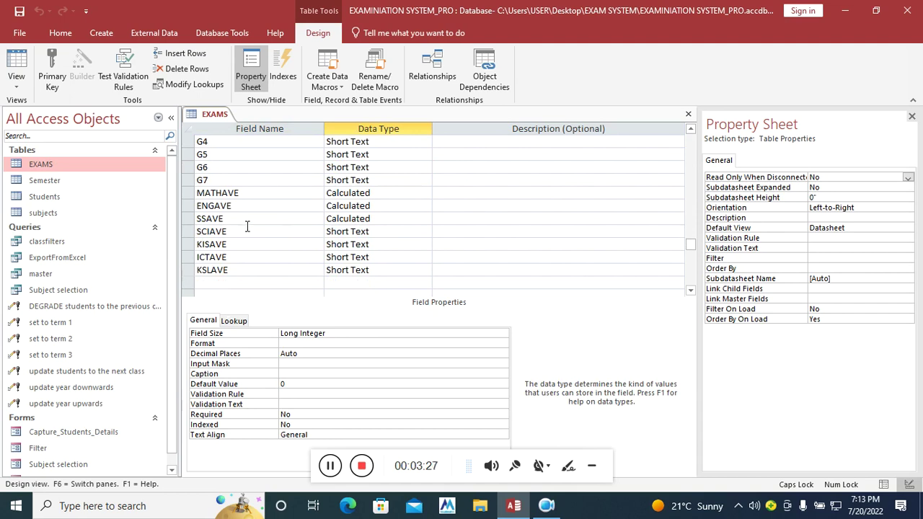
scroll(247, 226, up, 1)
click(390, 228)
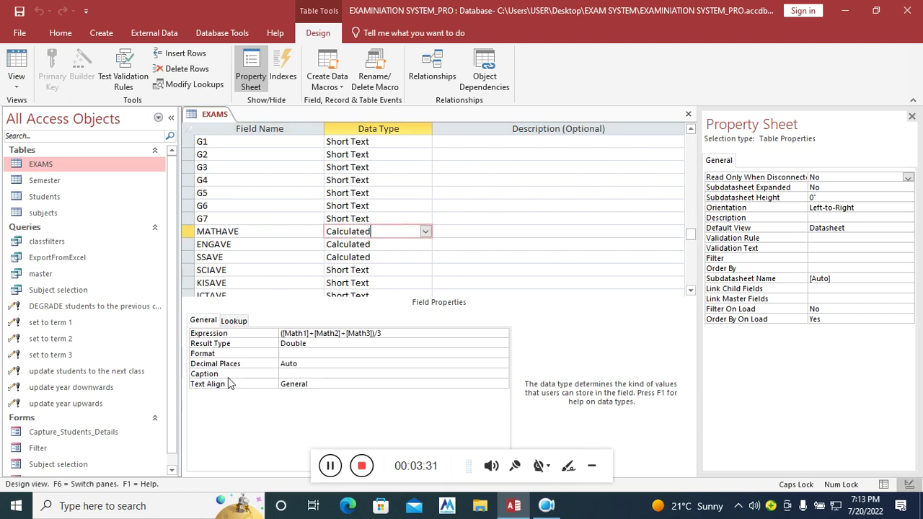
click(305, 362)
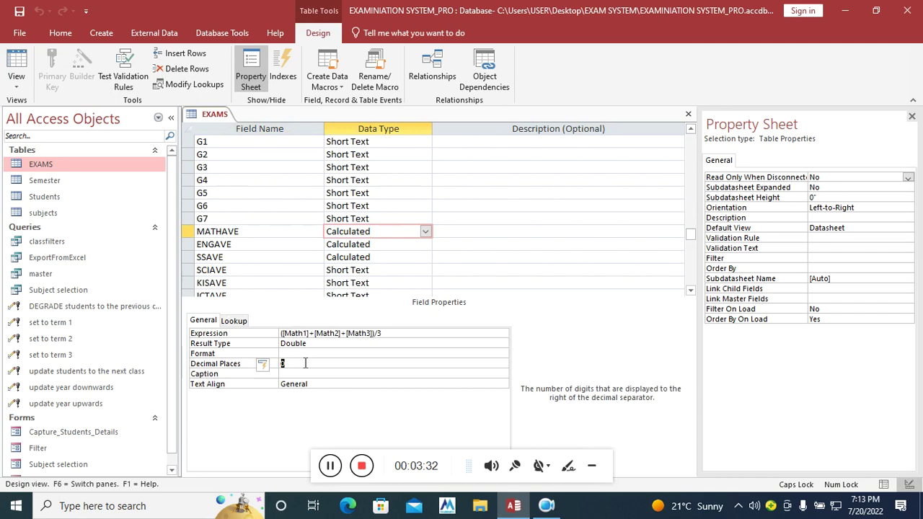
click(309, 353)
click(502, 354)
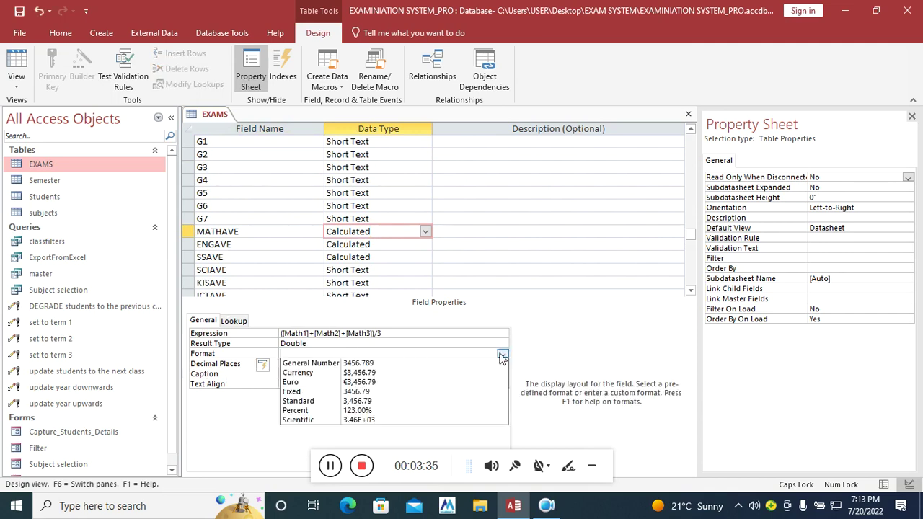
click(324, 393)
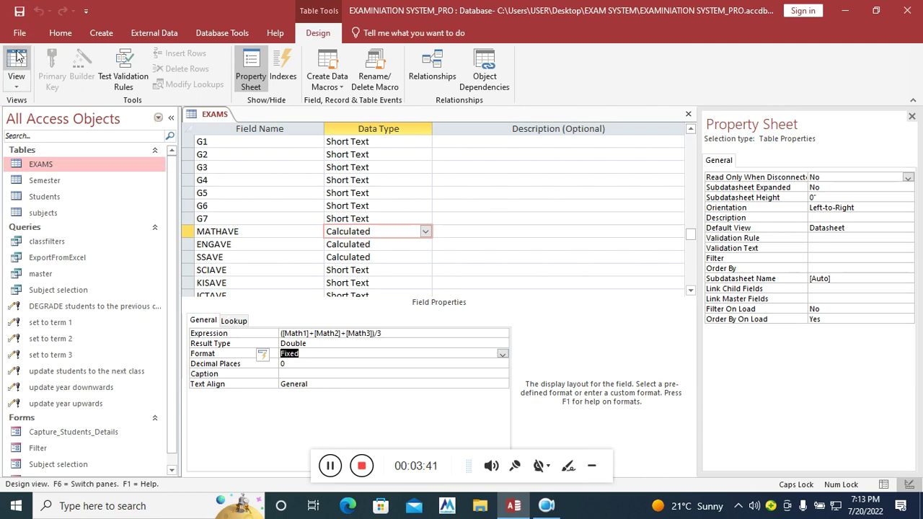
- Switch the EXAMS table to Datasheet View and widen the ENGAVE column to fit its full values
click(22, 70)
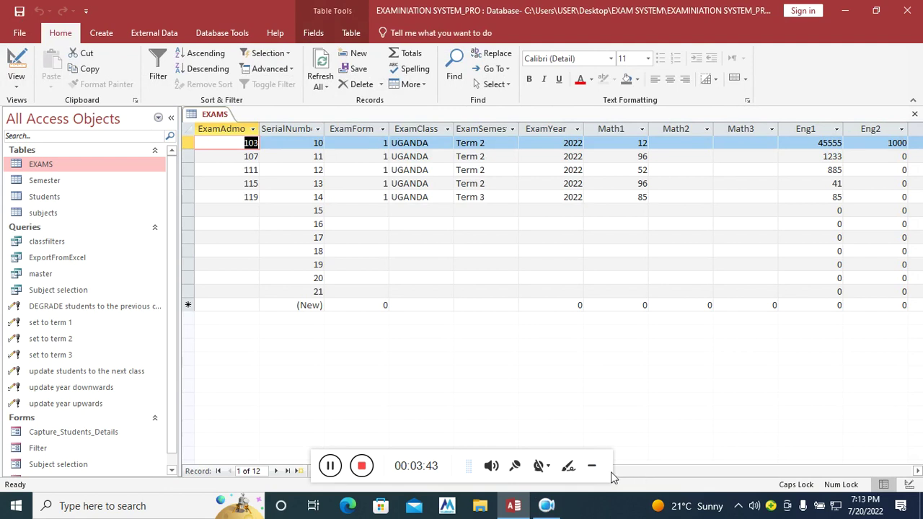
click(917, 471)
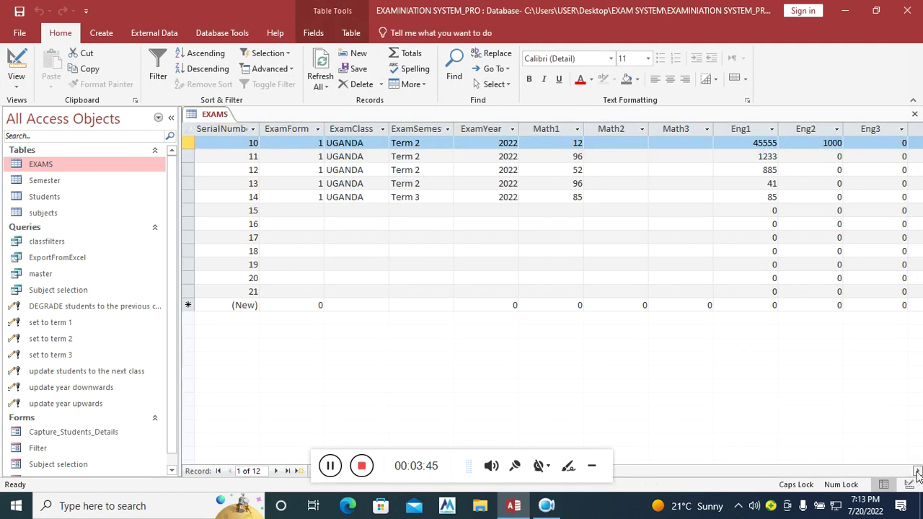
click(917, 471)
click(917, 471)
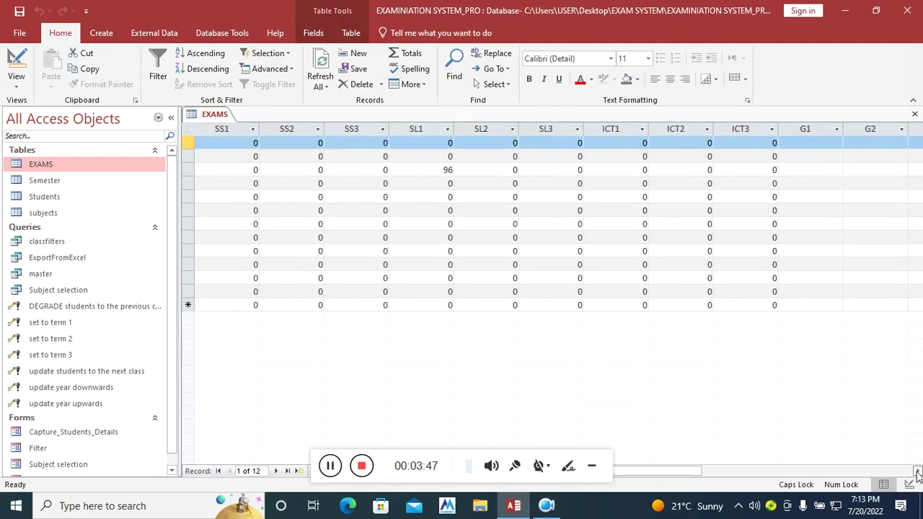
click(917, 471)
click(917, 470)
click(917, 471)
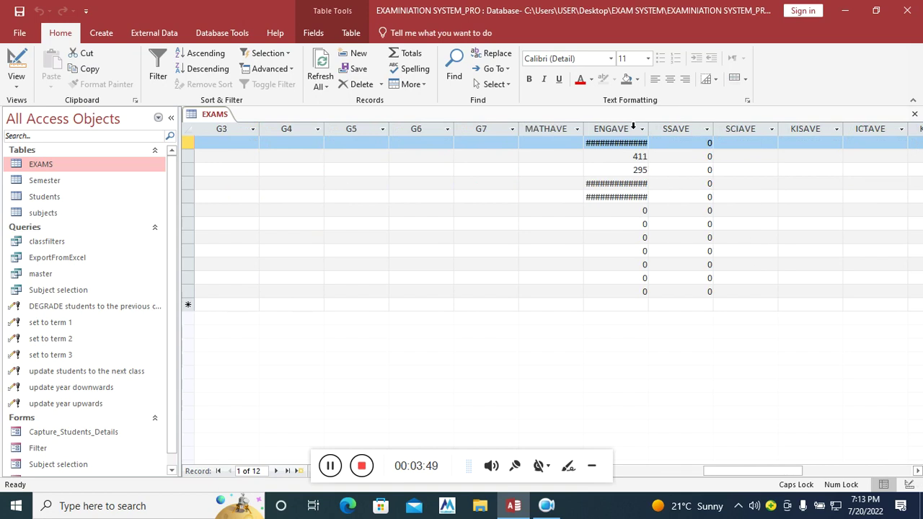
drag(648, 130, 681, 130)
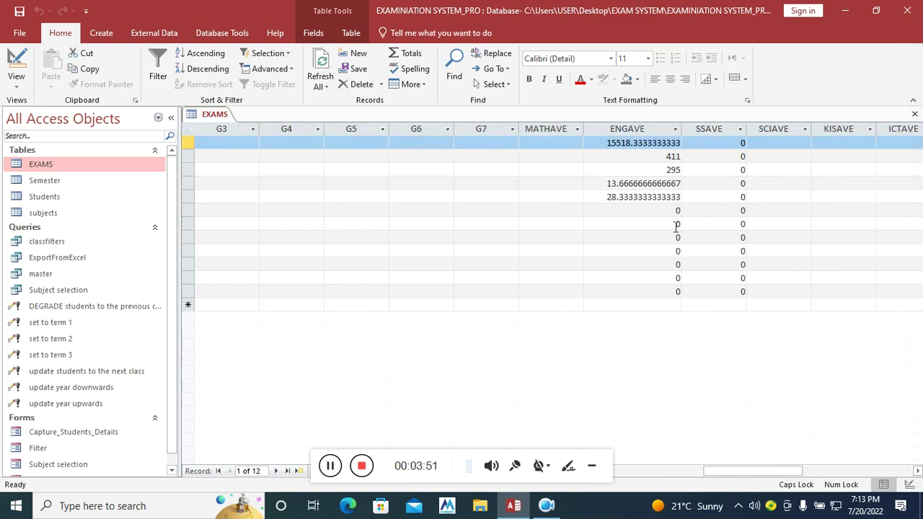
click(655, 129)
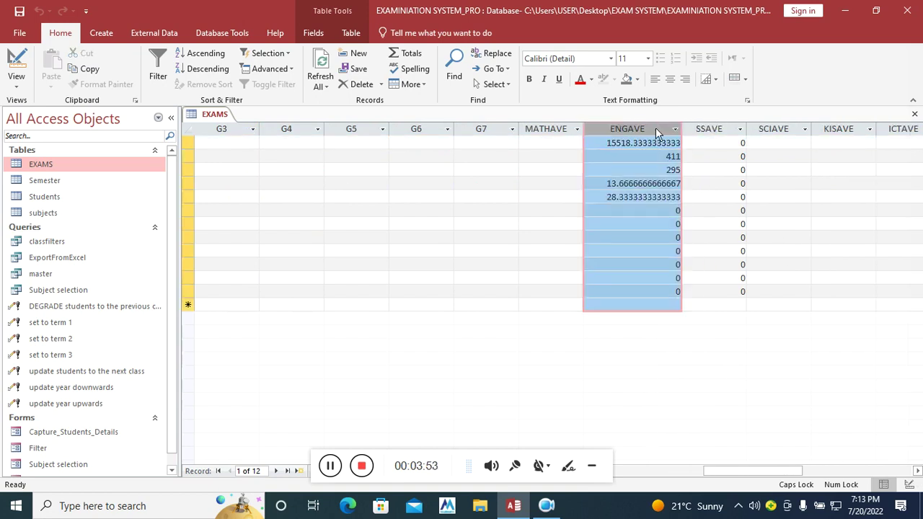
- Enter 85 for both Math2 and Math3 in the first EXAMS record
drag(743, 467, 649, 480)
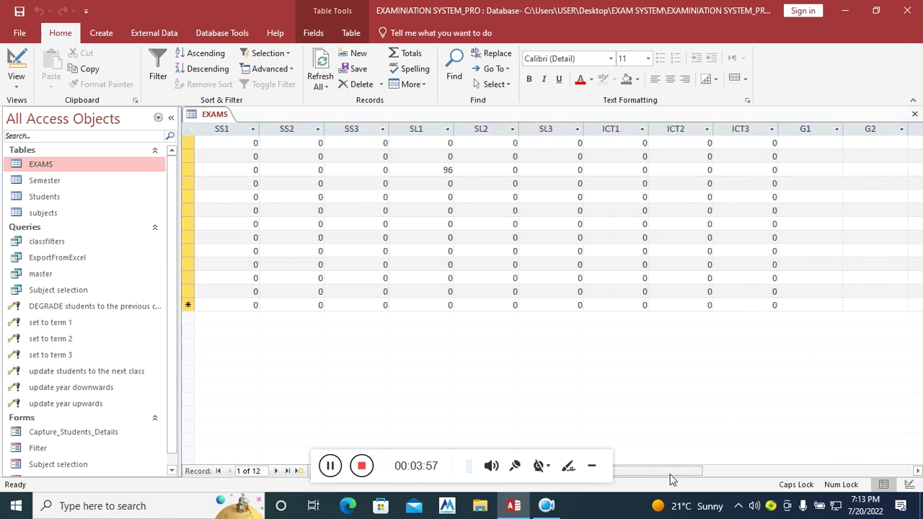
drag(434, 459, 597, 485)
click(435, 471)
click(435, 471)
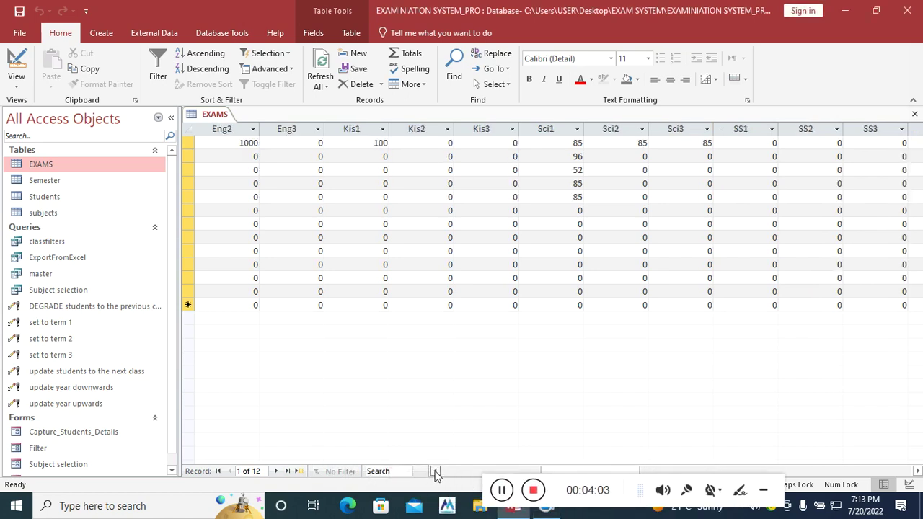
click(435, 471)
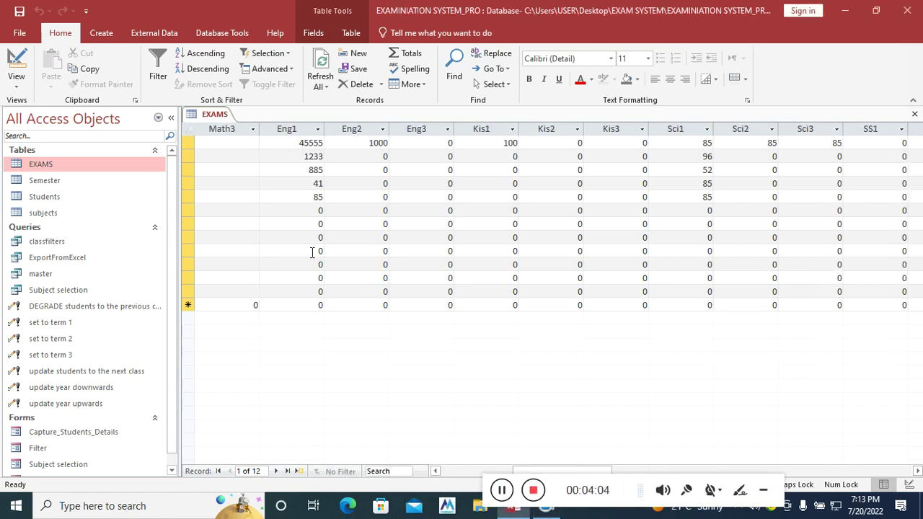
click(434, 471)
click(435, 471)
click(416, 145)
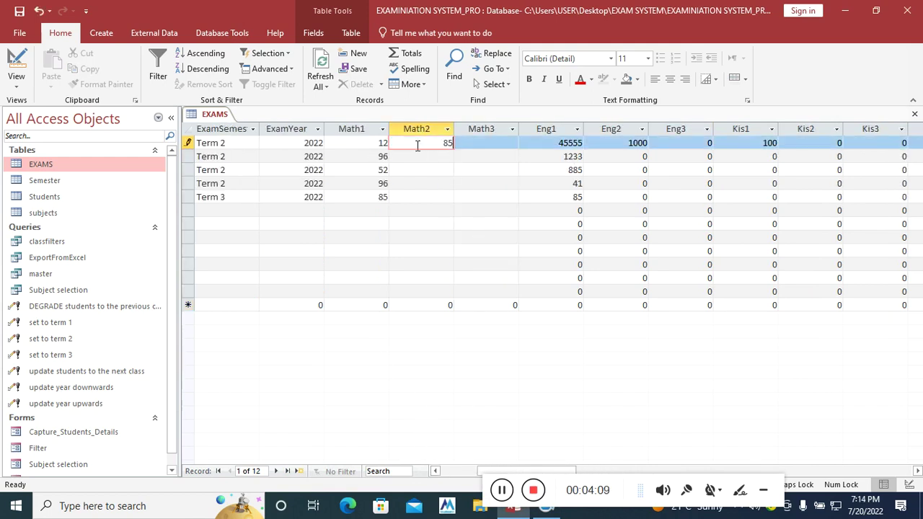
click(495, 144)
text(85)
- Enter 5 for Math3 and 88 for Math2 in the second EXAMS record
click(495, 157)
text(5)
click(435, 157)
text(88)
- Enter 56 for Eng1 in the first three EXAMS records and 96 for Eng2 in the first record
double_click(570, 143)
text(56)
double_click(574, 157)
text(5)
double_click(573, 170)
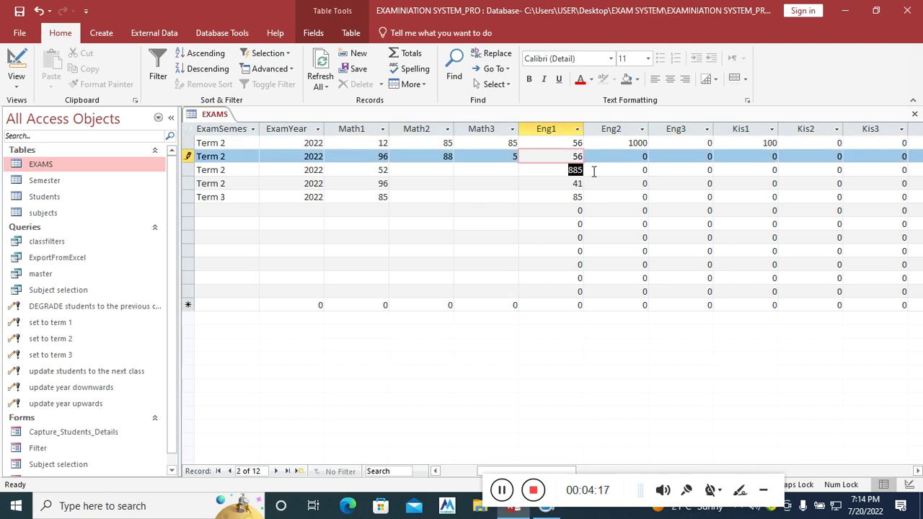
text(56)
double_click(618, 142)
text(96)
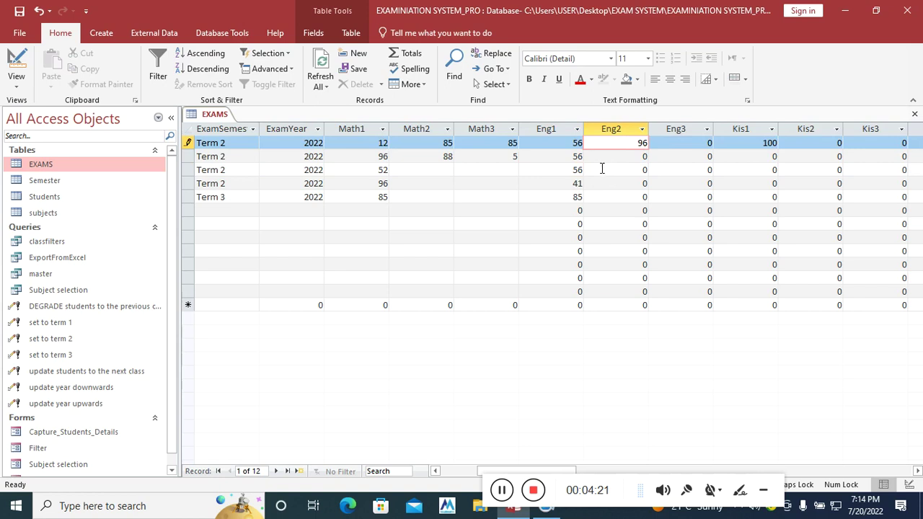
- Examine the calculated values in the MATHAVE and ENGAVE columns of the EXAMS datasheet
click(917, 471)
drag(917, 470, 917, 470)
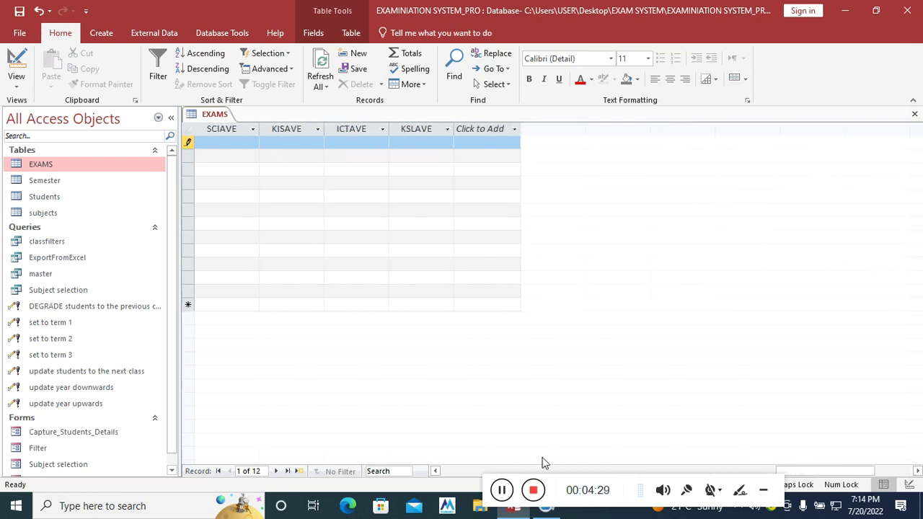
drag(439, 473, 439, 473)
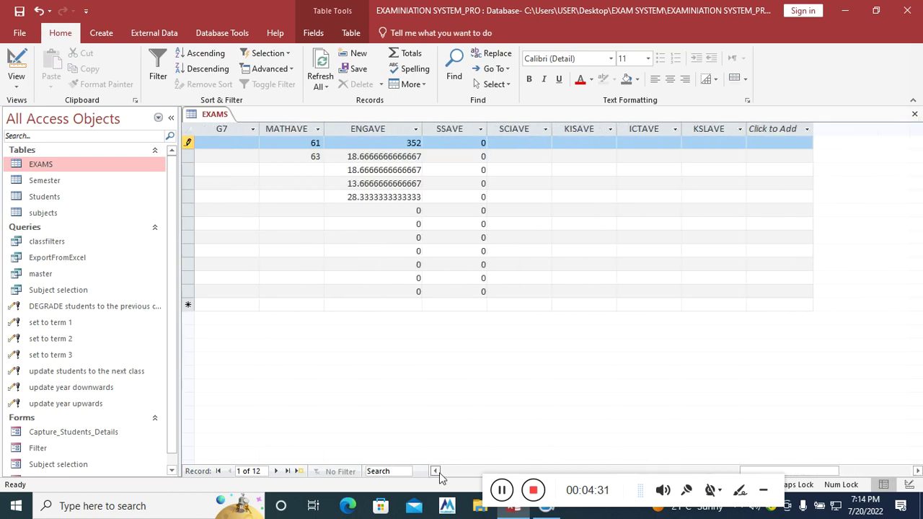
click(438, 472)
click(447, 129)
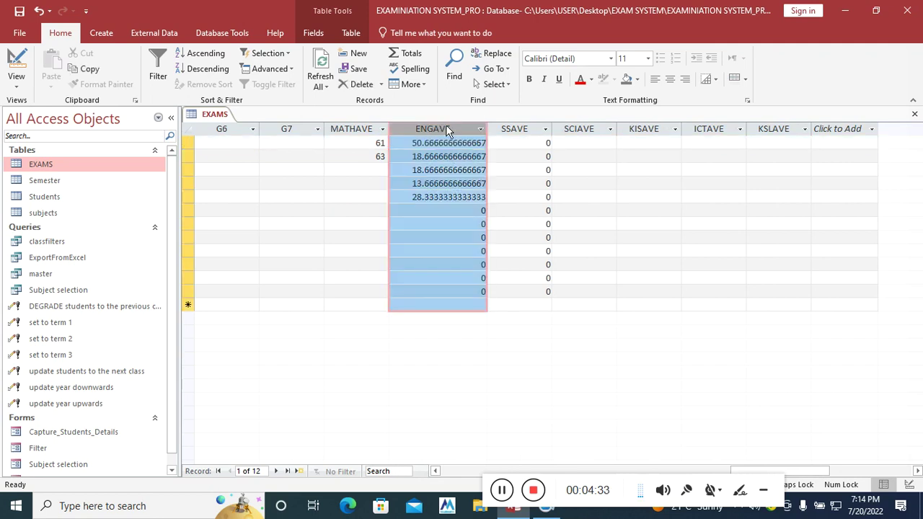
click(354, 129)
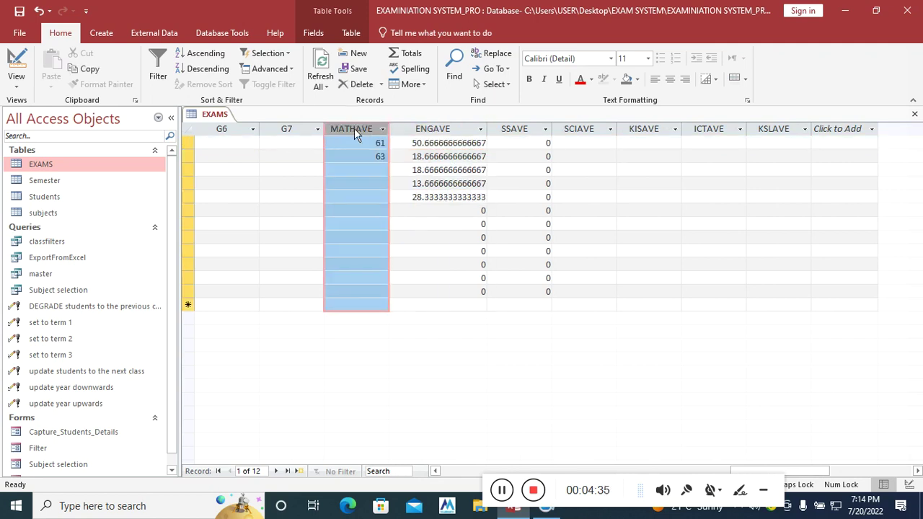
click(443, 129)
- Switch the EXAMS table to Design View and set ENGAVE to 0 decimal places with the Fixed format
click(15, 63)
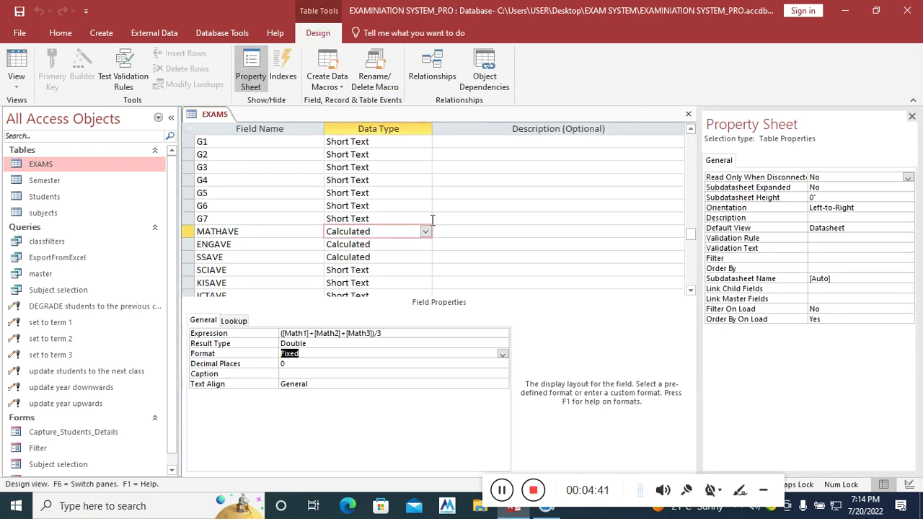
click(390, 245)
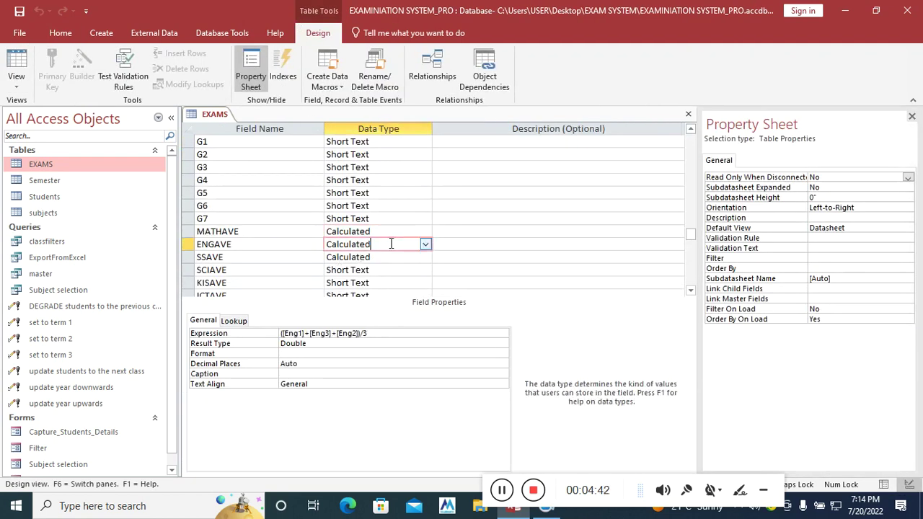
double_click(310, 362)
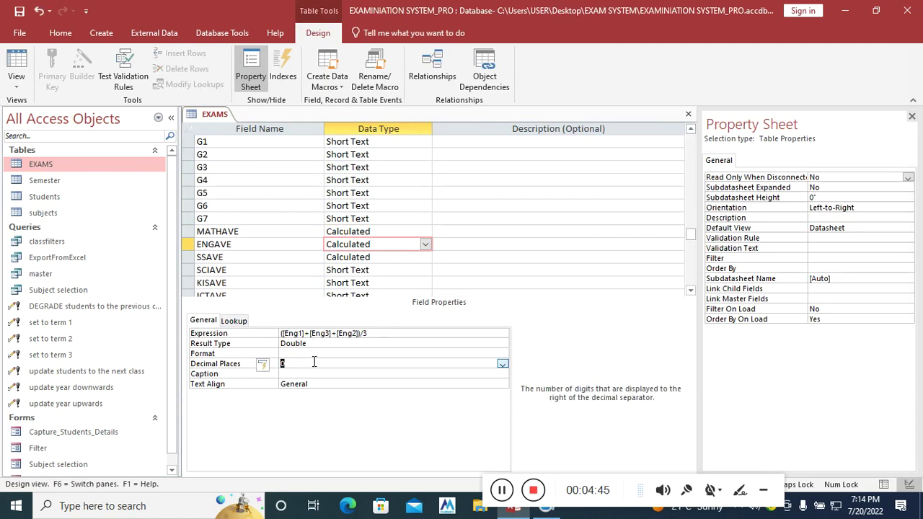
click(328, 353)
click(501, 356)
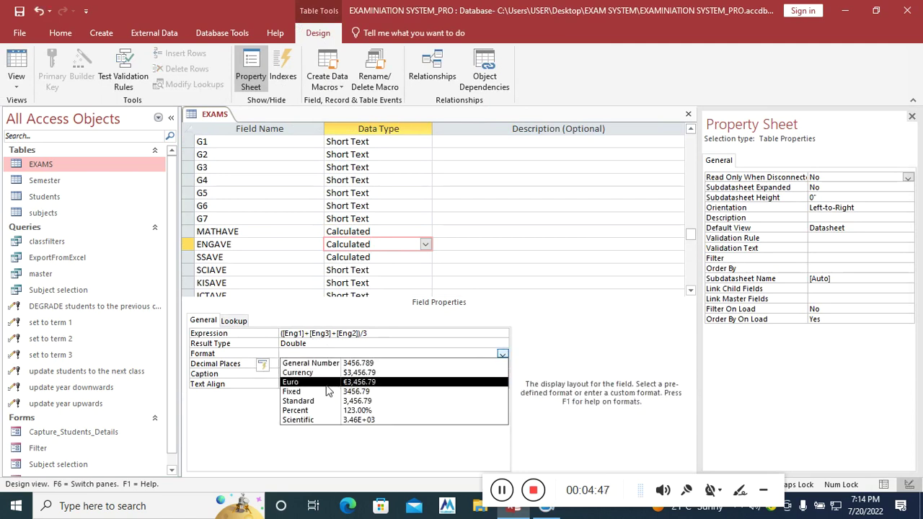
click(328, 392)
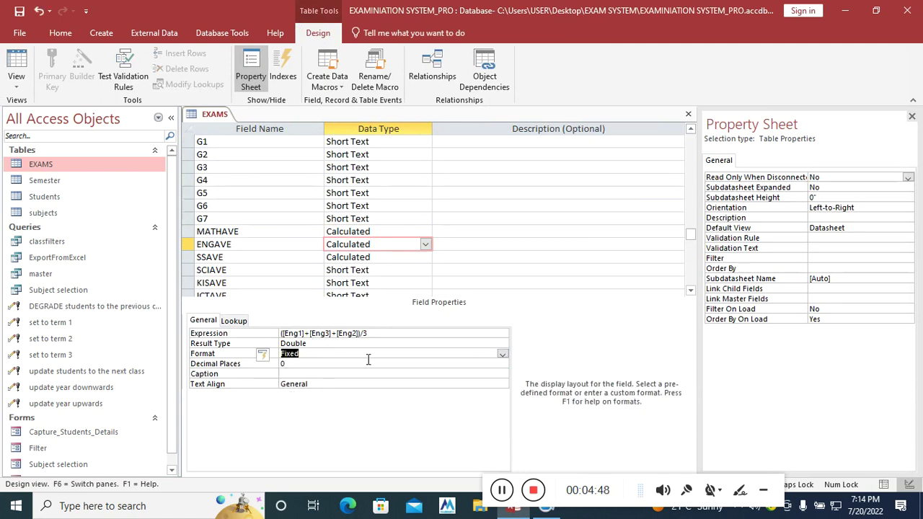
- Set the SSAVE field to 0 decimal places with the Fixed format and save the EXAMS table
click(389, 258)
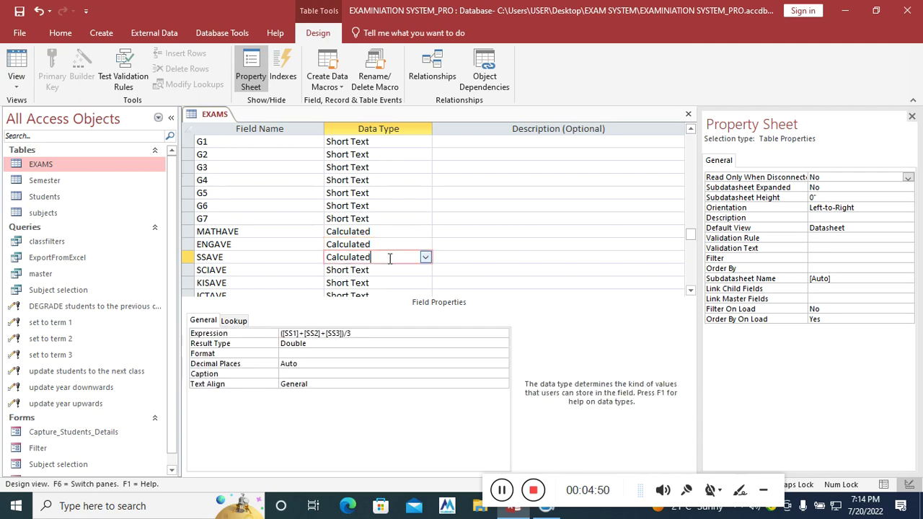
double_click(308, 361)
click(467, 356)
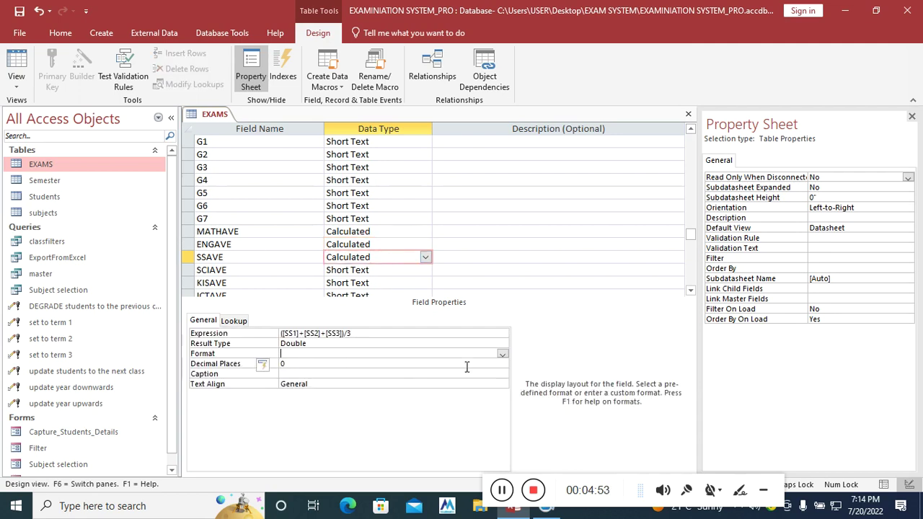
click(502, 354)
click(319, 393)
click(20, 11)
- Check the ENGAVE and MATHAVE columns in Datasheet View and close all open objects
click(16, 64)
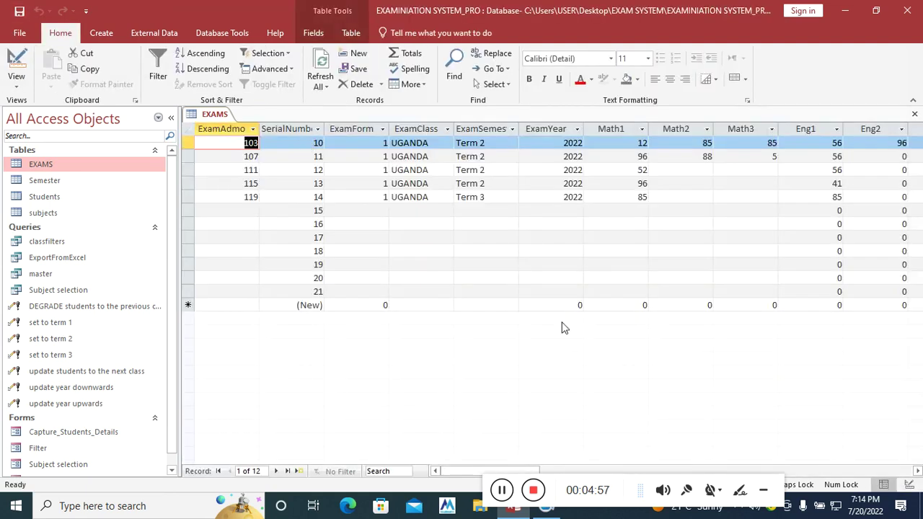
drag(511, 476, 781, 451)
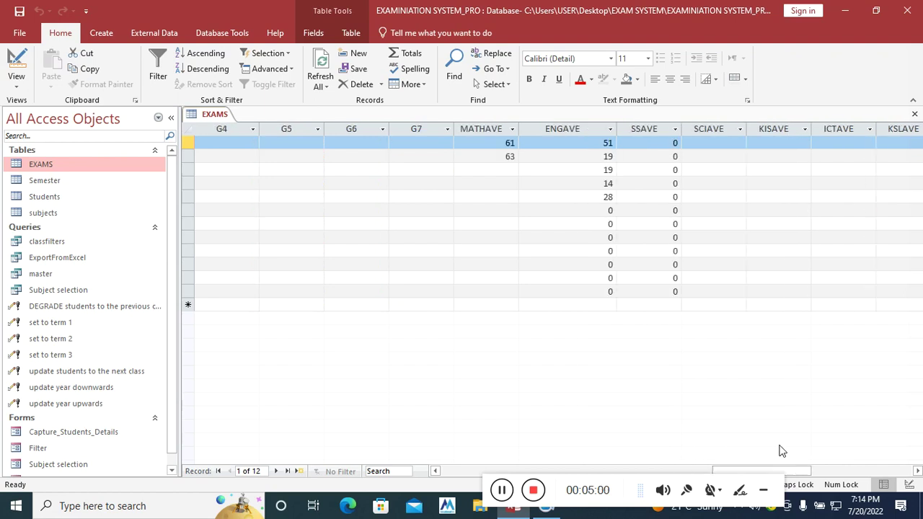
click(597, 128)
click(498, 128)
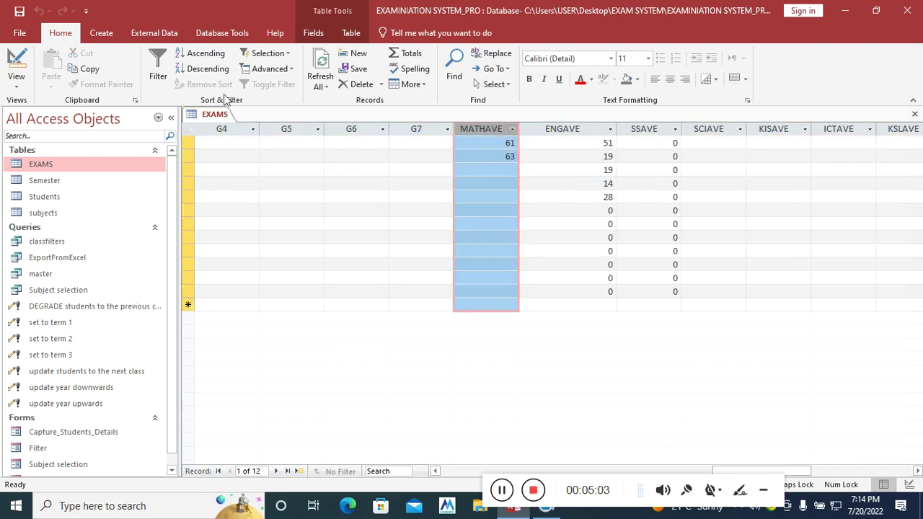
right_click(209, 117)
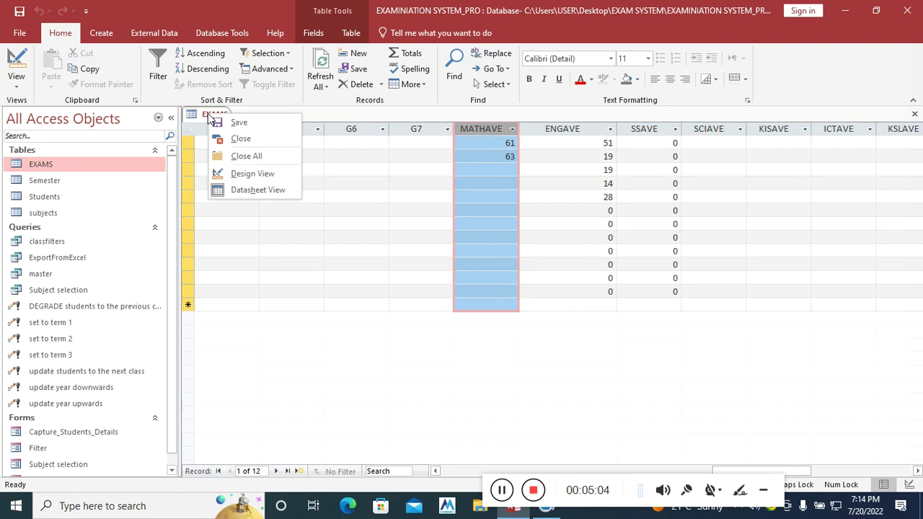
click(241, 154)
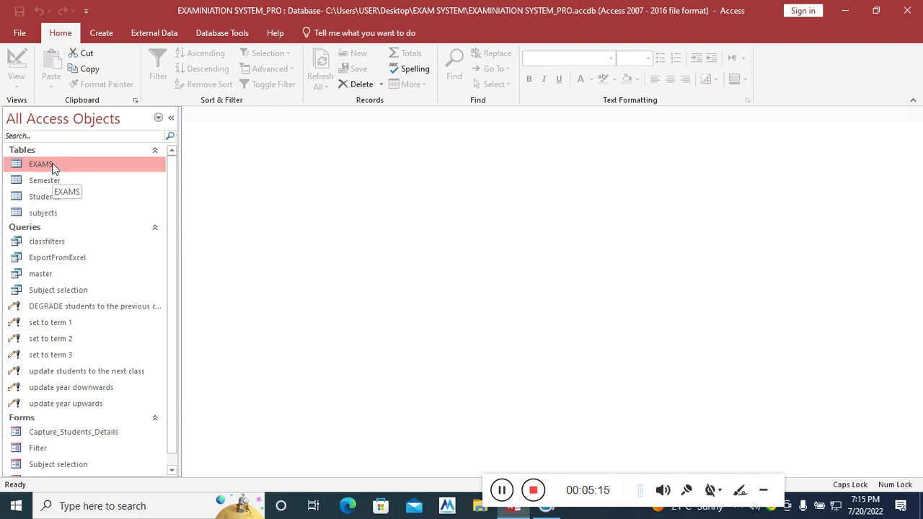
- Open the classfilters query in Design View and enlarge its table area to reach the average fields in the EXAMS field list
click(48, 243)
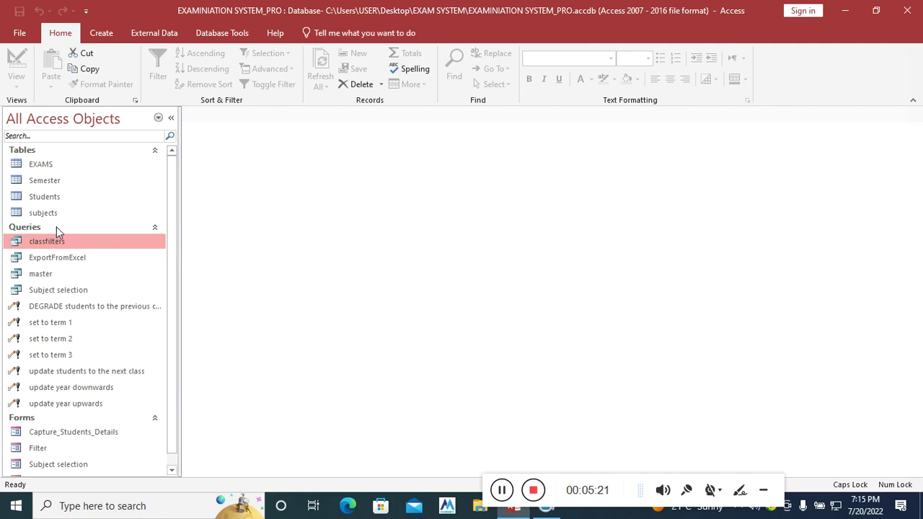
right_click(86, 241)
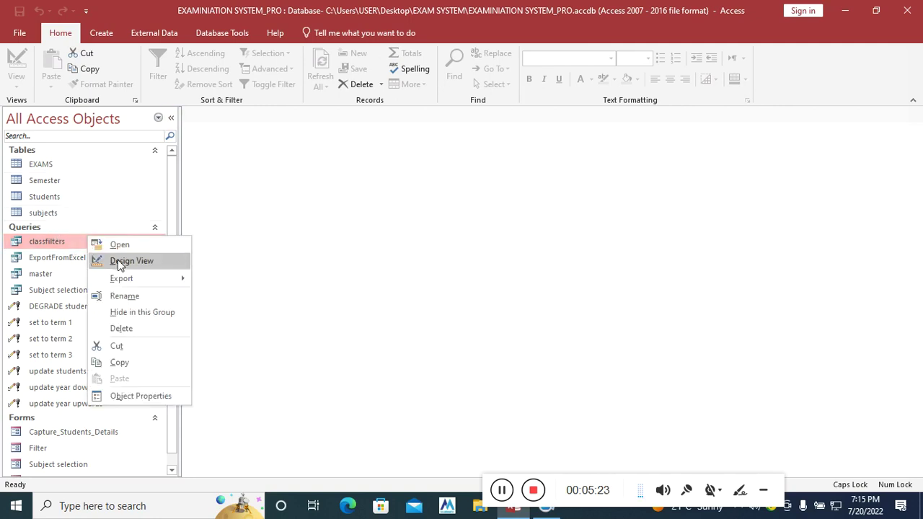
click(119, 261)
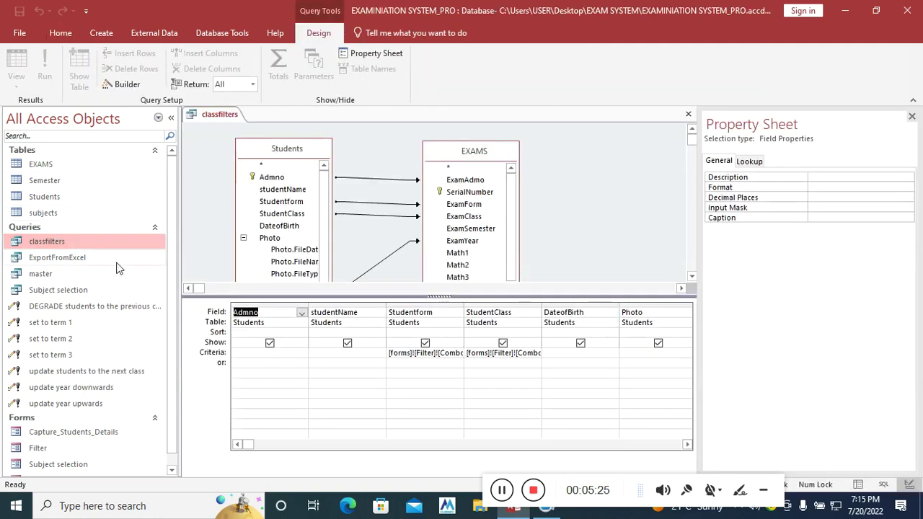
drag(258, 444, 656, 444)
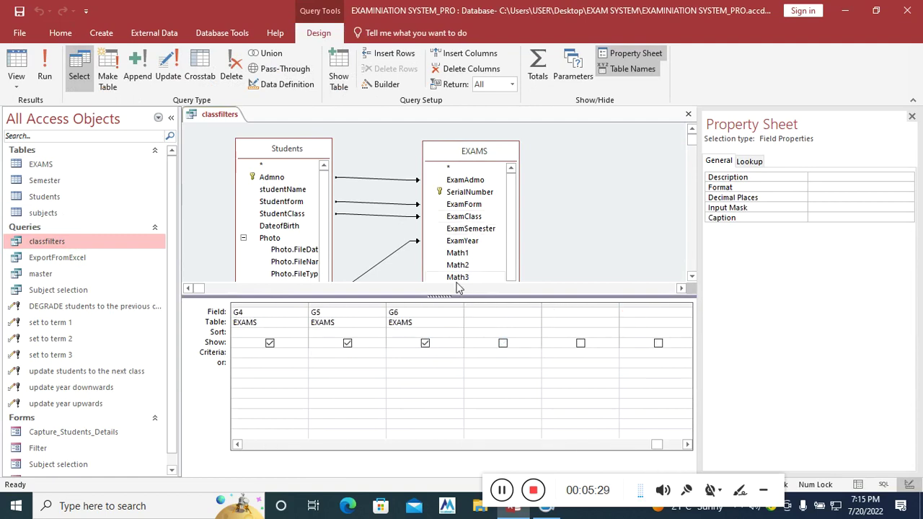
drag(452, 301, 453, 355)
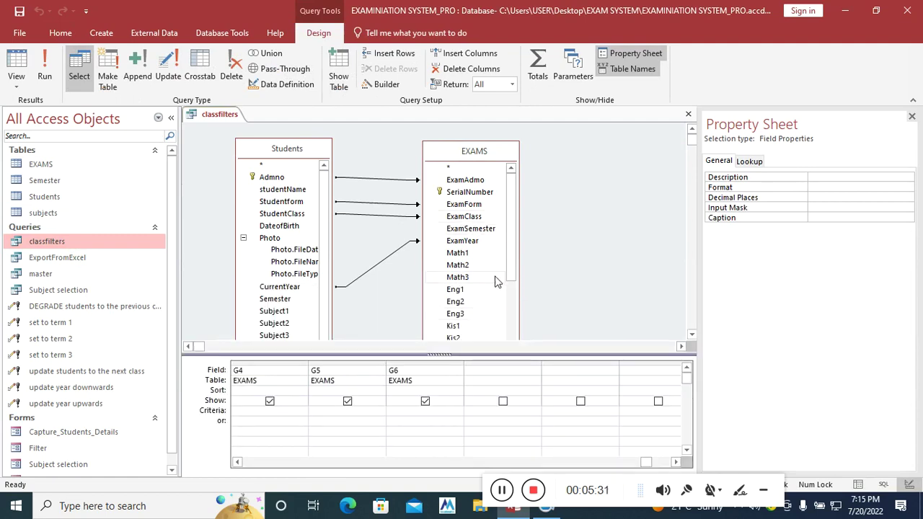
drag(509, 254, 517, 343)
scroll(464, 209, up, 2)
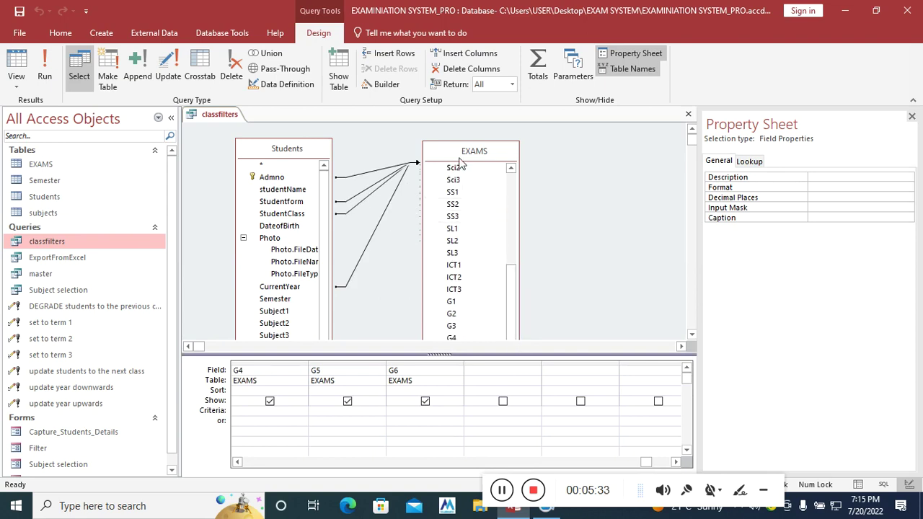
drag(461, 147, 468, 128)
drag(517, 173, 521, 354)
- Add MATHAVE, ENGAVE, SSAVE, SCIAVE, KISAVE and ICTAVE from EXAMS to the classfilters query after the G6 field
double_click(482, 298)
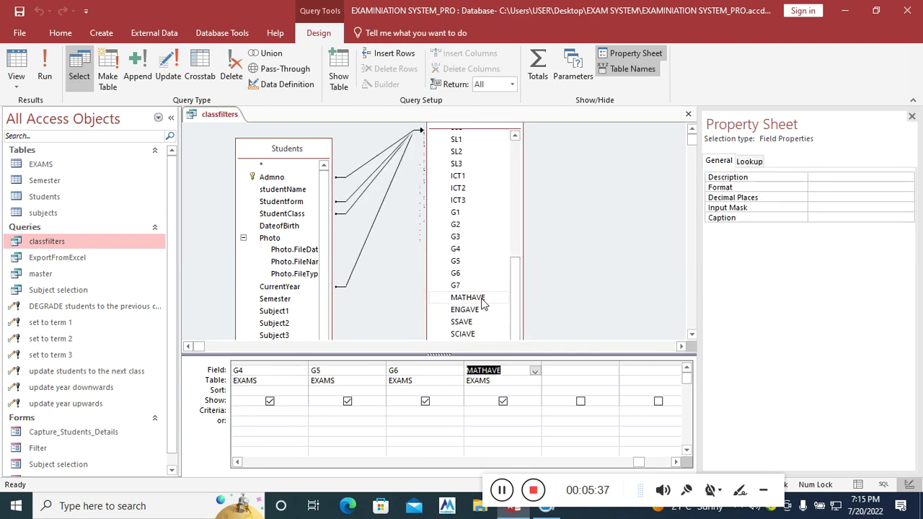
double_click(480, 309)
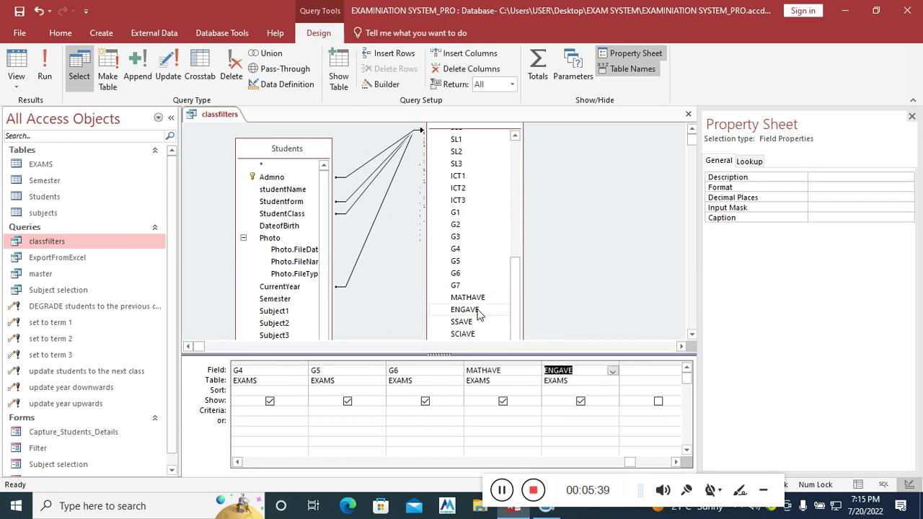
double_click(465, 322)
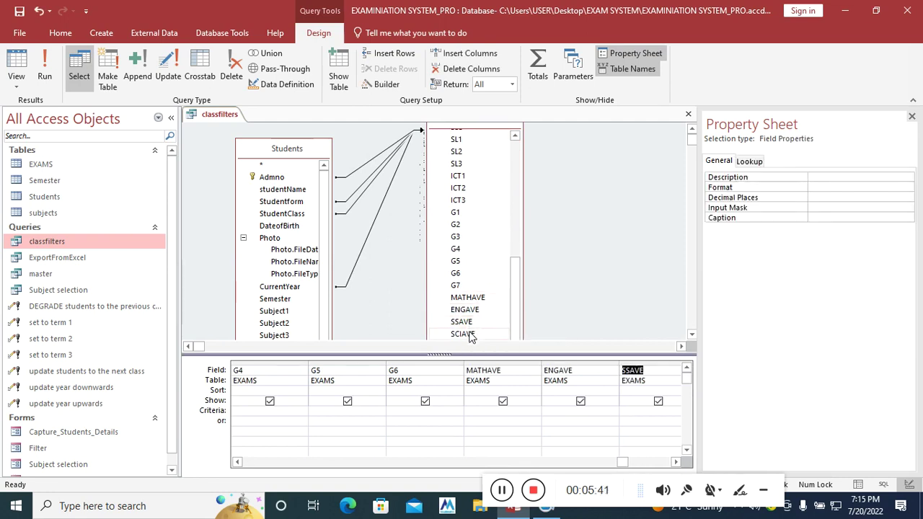
click(467, 333)
drag(467, 359, 465, 380)
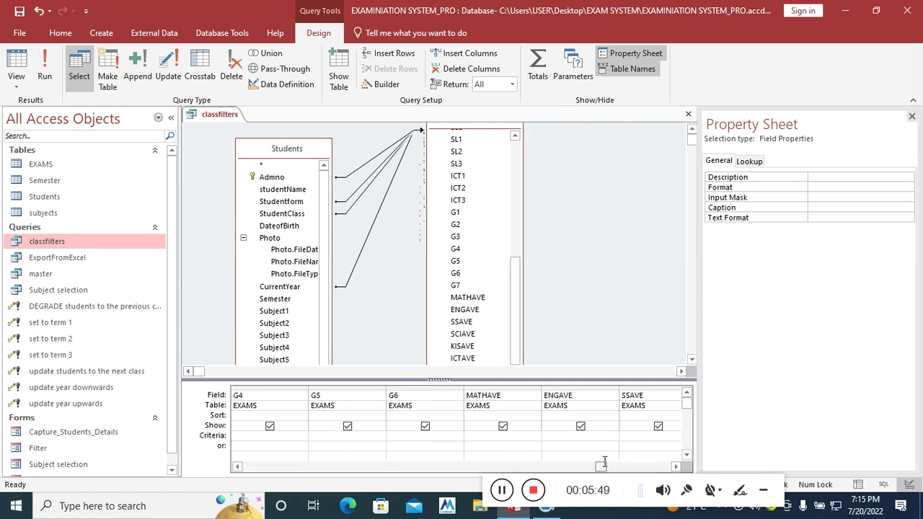
drag(600, 466, 651, 468)
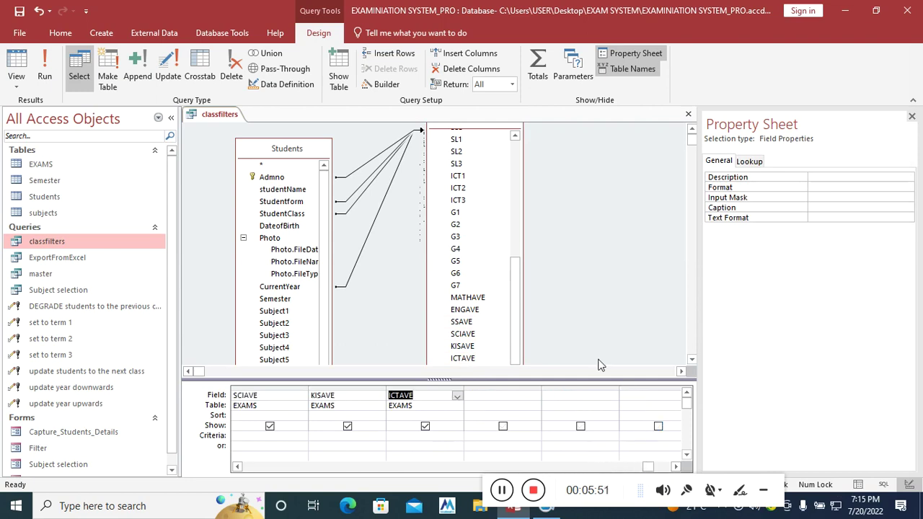
- Close the classfilters query
right_click(232, 116)
right_click(225, 121)
right_click(223, 115)
click(276, 139)
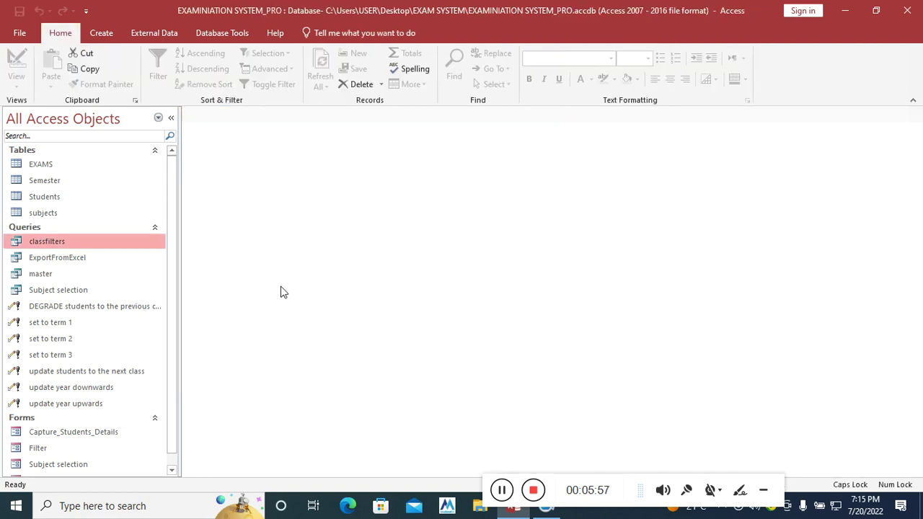
- Open the SubjectEntry form in Design View and close the Property Sheet
scroll(119, 416, down, 1)
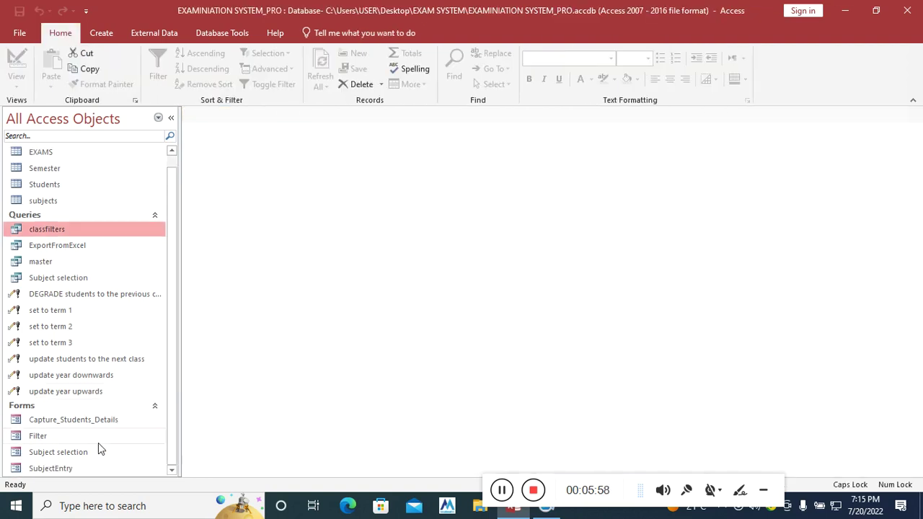
click(65, 469)
right_click(66, 470)
click(123, 329)
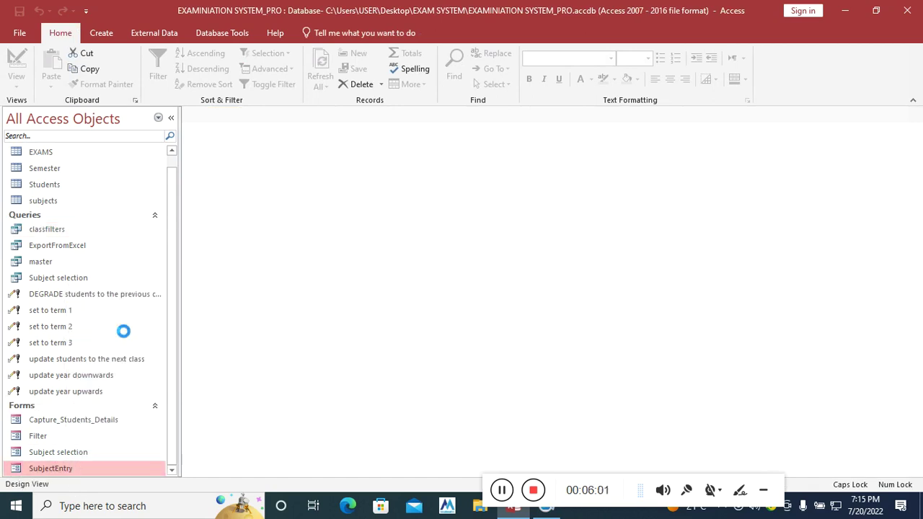
click(911, 116)
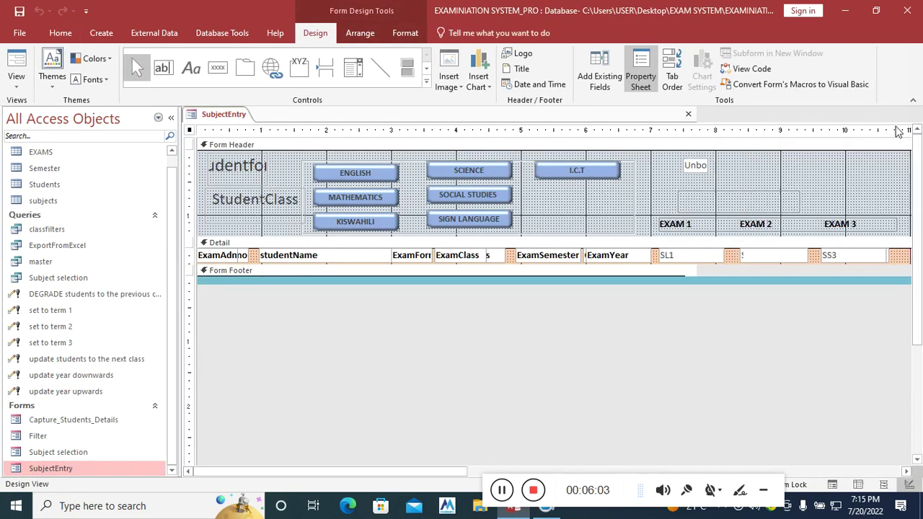
- Widen the form to about the 15 mark on the ruler and move the GRADE label and grade fields away from EXAM 3
drag(330, 472, 731, 469)
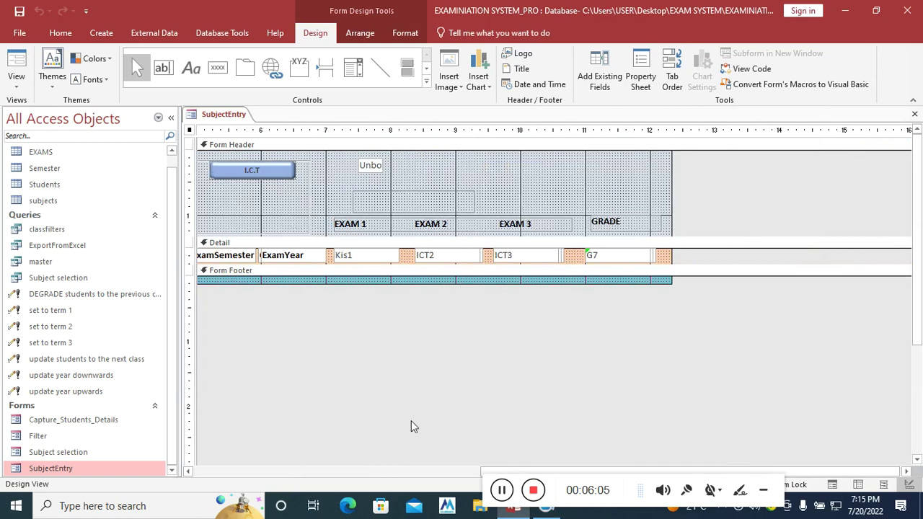
click(669, 180)
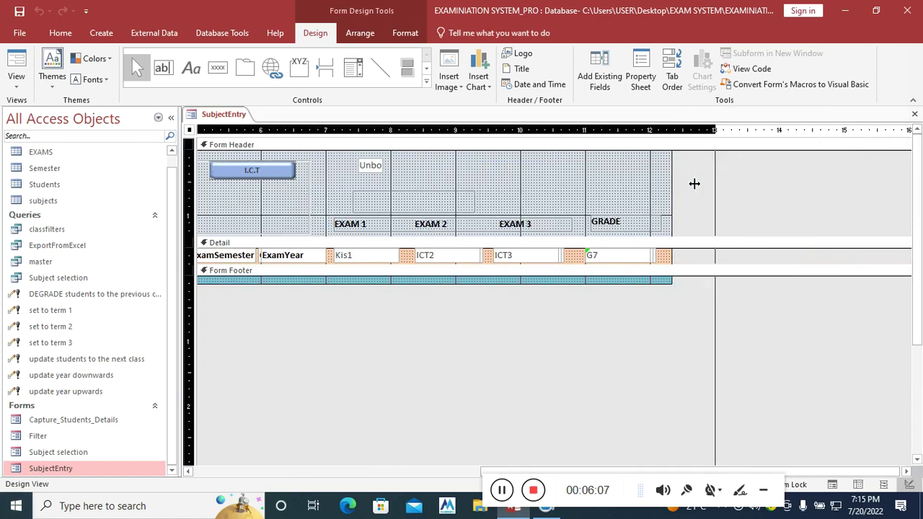
drag(666, 218, 741, 258)
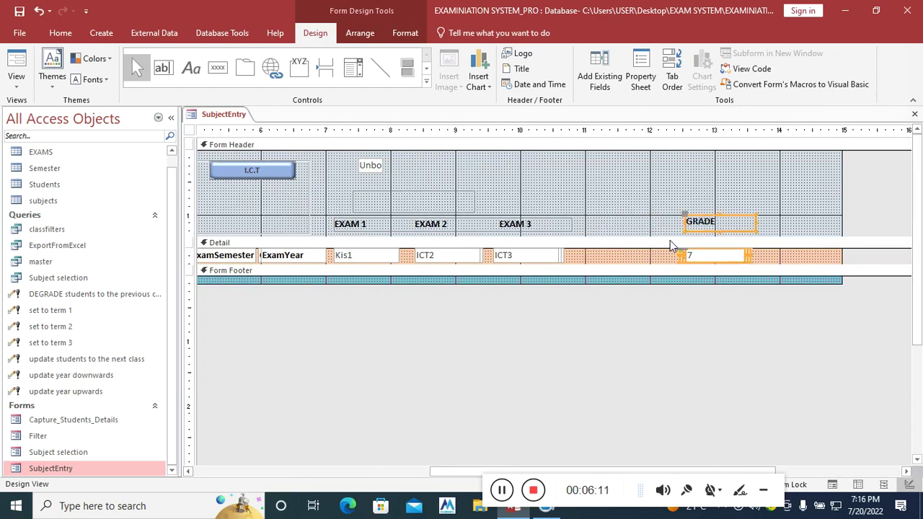
- Add a label reading AVERAGE in the form header between EXAM 3 and GRADE
click(192, 67)
drag(580, 217, 666, 233)
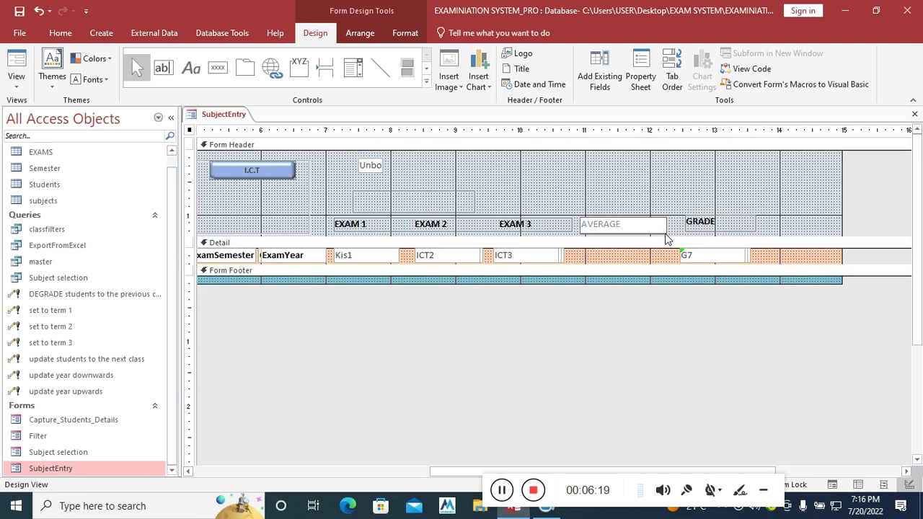
click(638, 210)
click(637, 222)
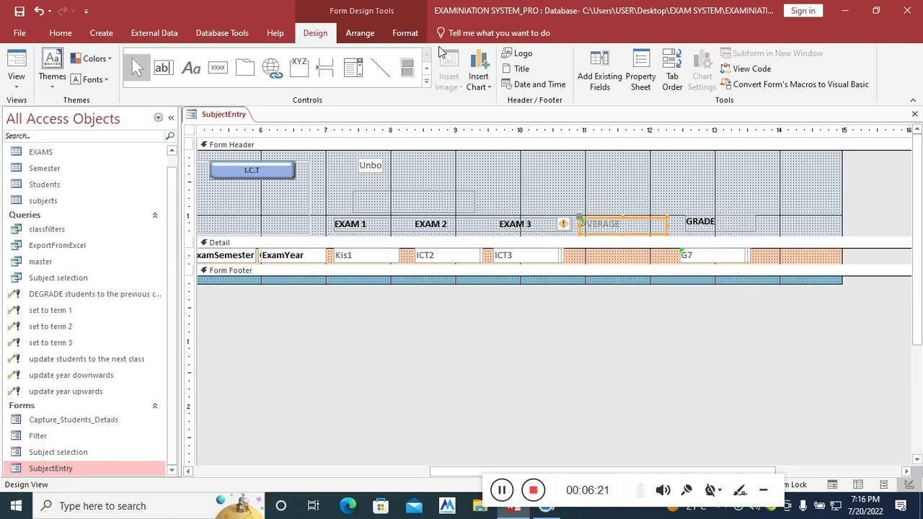
- Make the AVERAGE label's text black and centre it
click(405, 33)
click(159, 80)
click(150, 97)
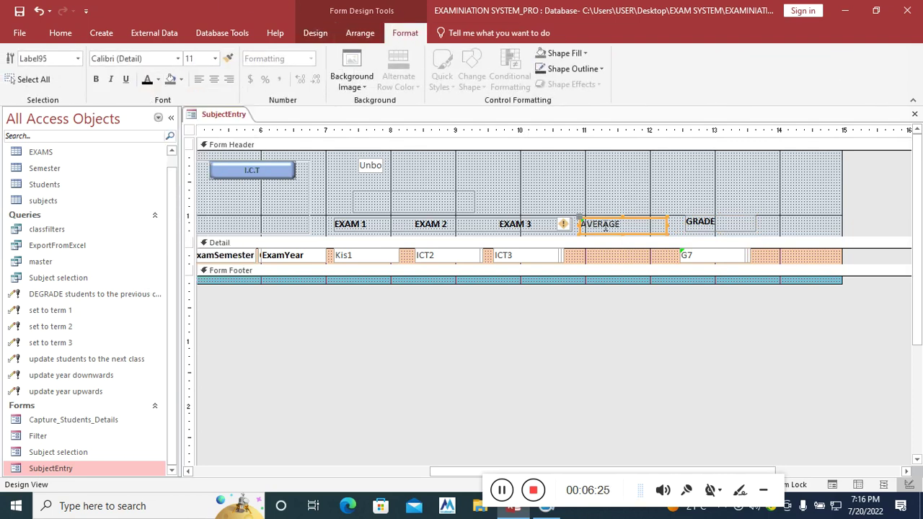
click(214, 79)
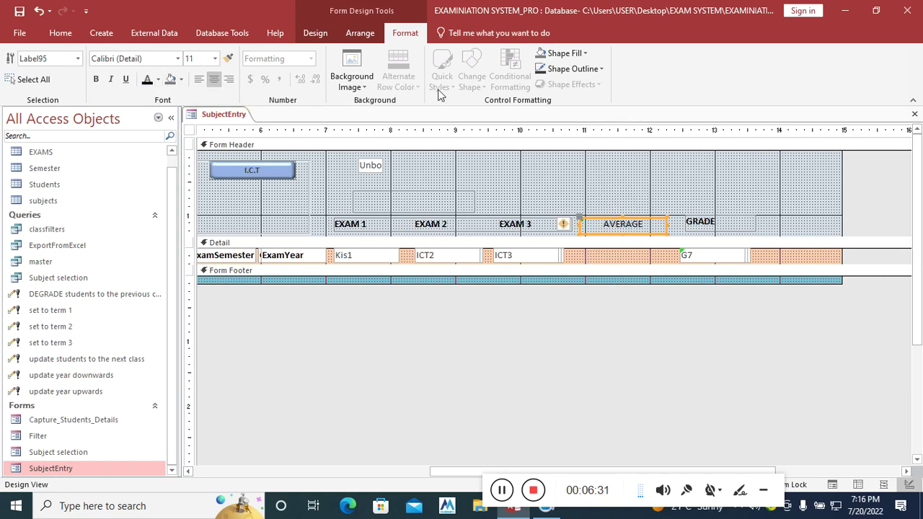
- Enlarge the Detail section, add the MATHAVE and ENGAVE fields to it, and delete their attached labels
click(331, 36)
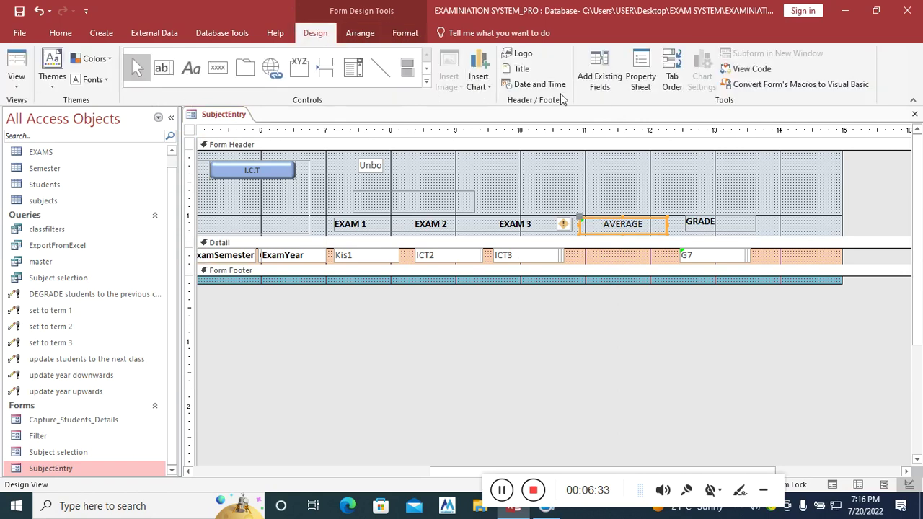
click(606, 81)
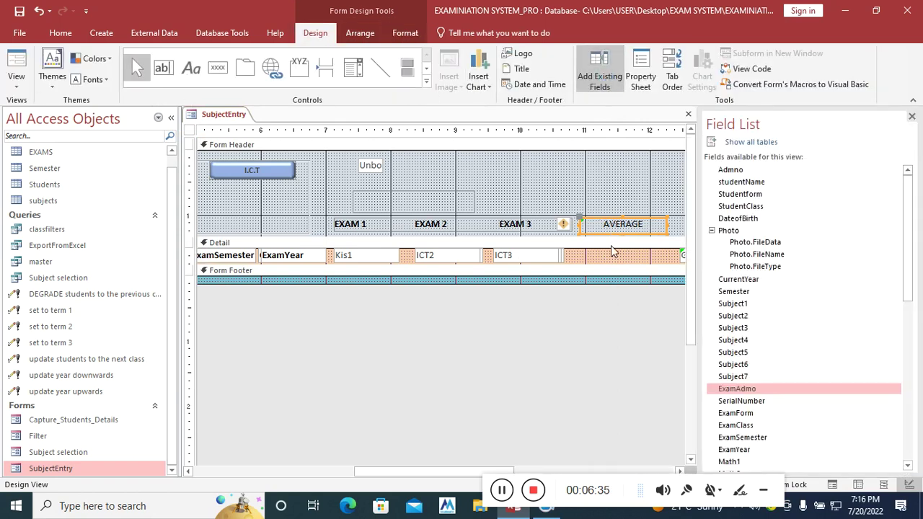
drag(601, 267, 662, 330)
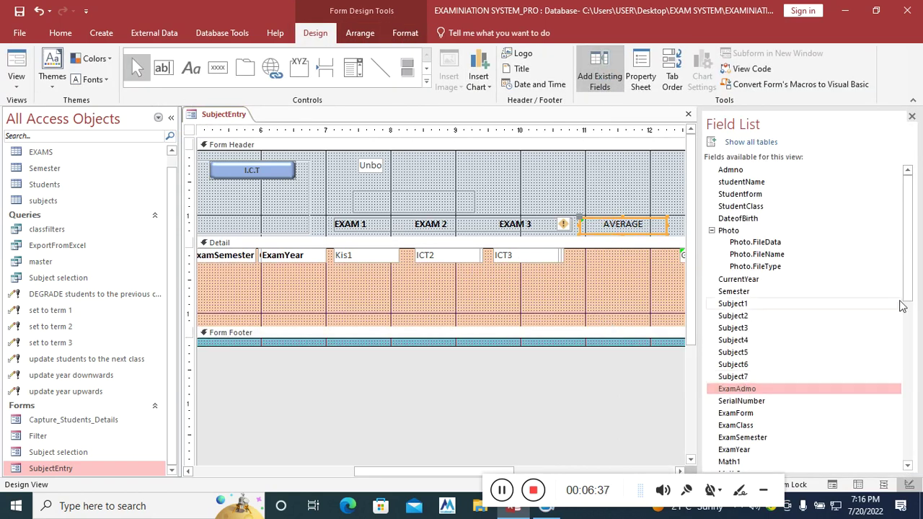
drag(907, 289, 908, 441)
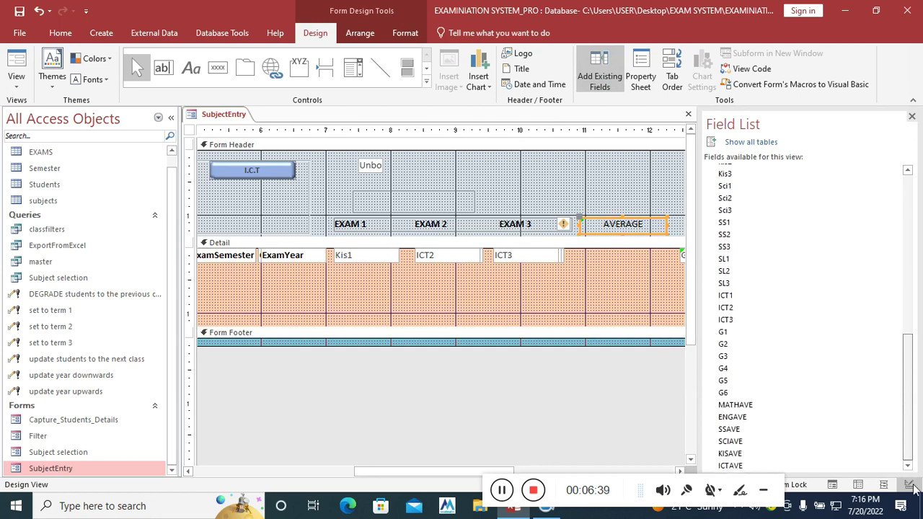
drag(735, 405, 585, 290)
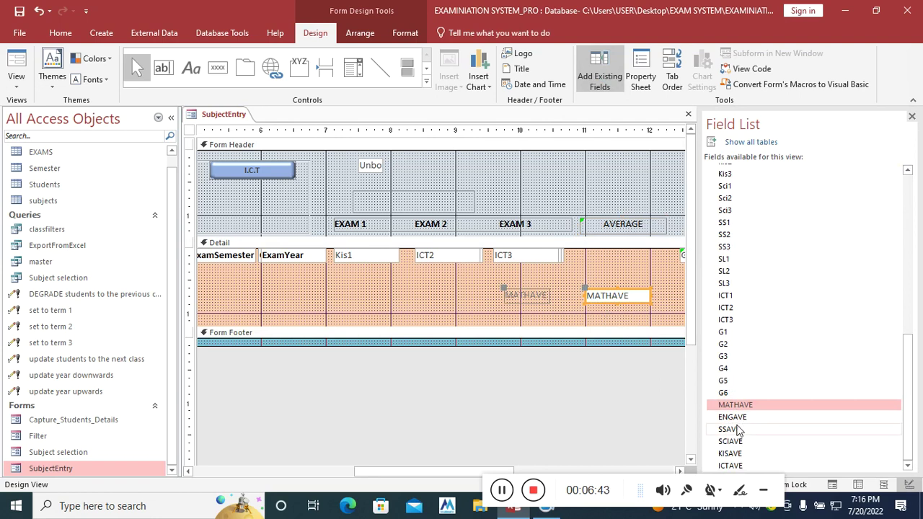
drag(757, 418, 624, 317)
click(567, 322)
key(Delete)
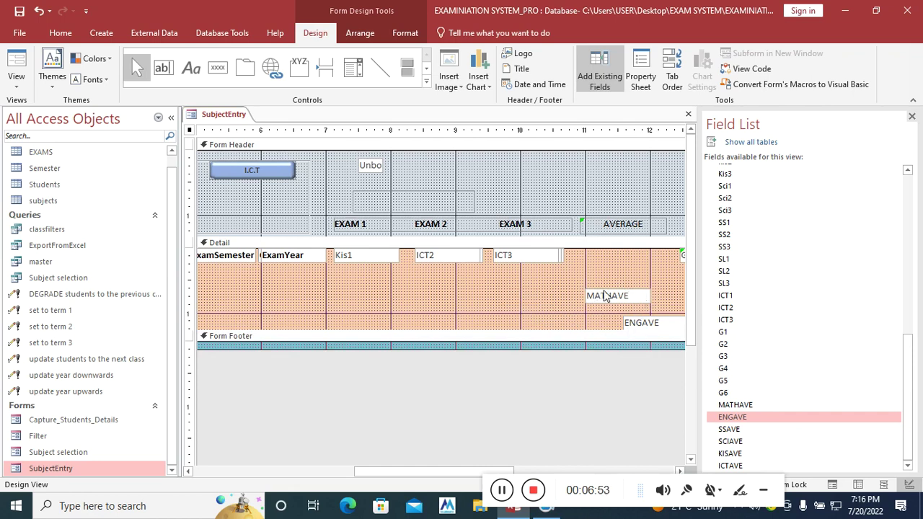
- Stack the MATHAVE and ENGAVE fields beneath the AVERAGE label and shrink the Detail section to one row
drag(606, 299, 610, 258)
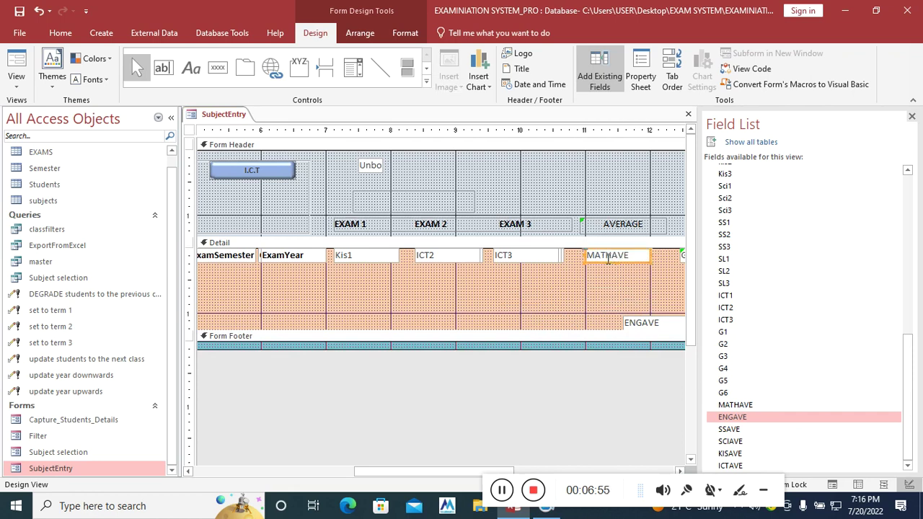
drag(647, 329, 604, 255)
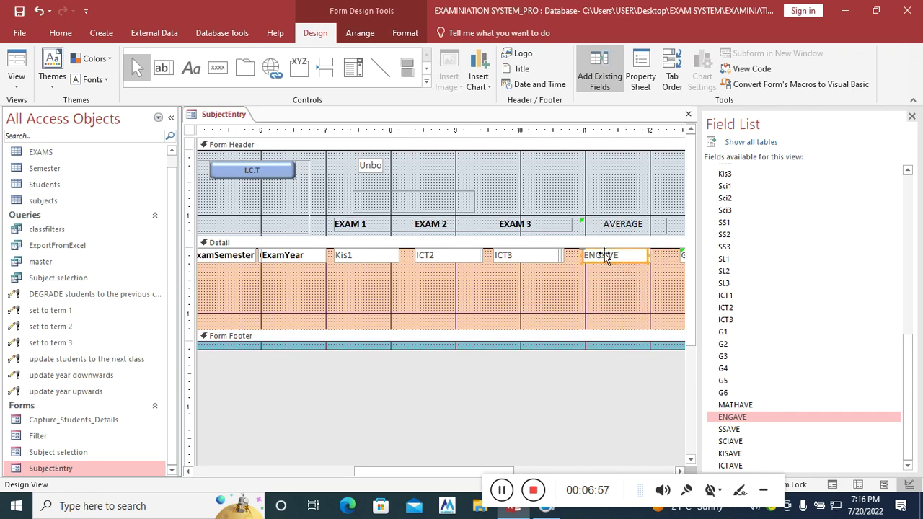
drag(606, 330, 612, 264)
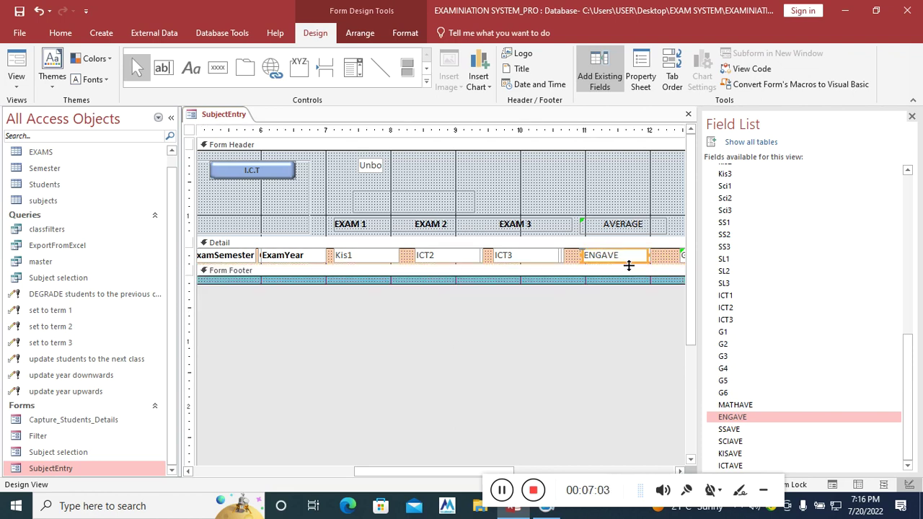
- Preview the SubjectEntry form, then return to its design at the AVERAGE column
click(16, 69)
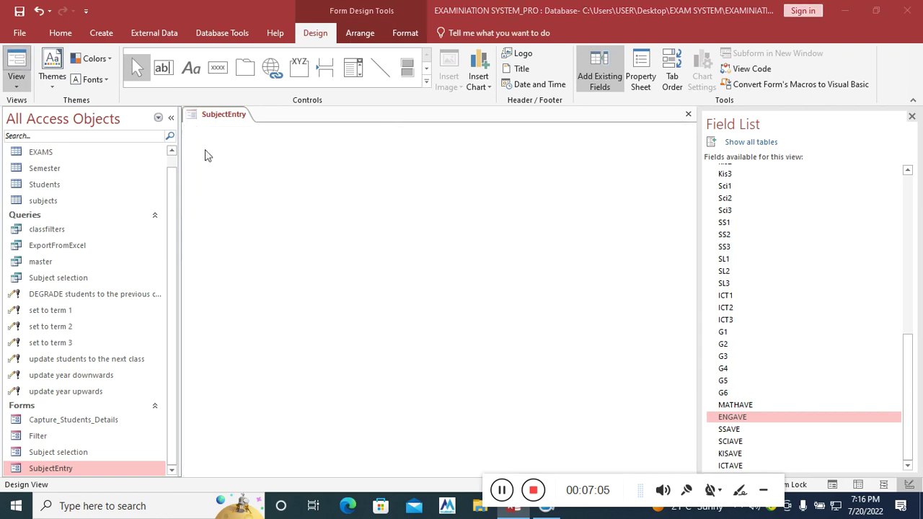
click(502, 204)
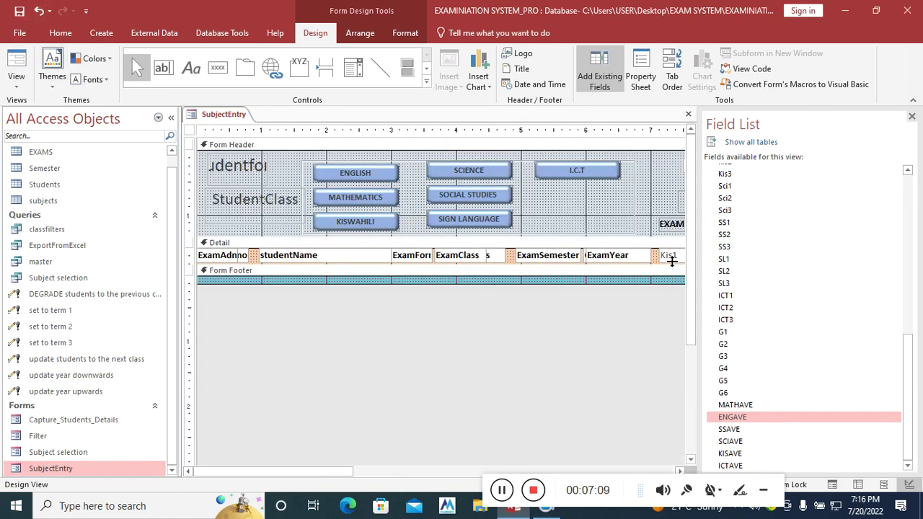
drag(309, 471, 545, 449)
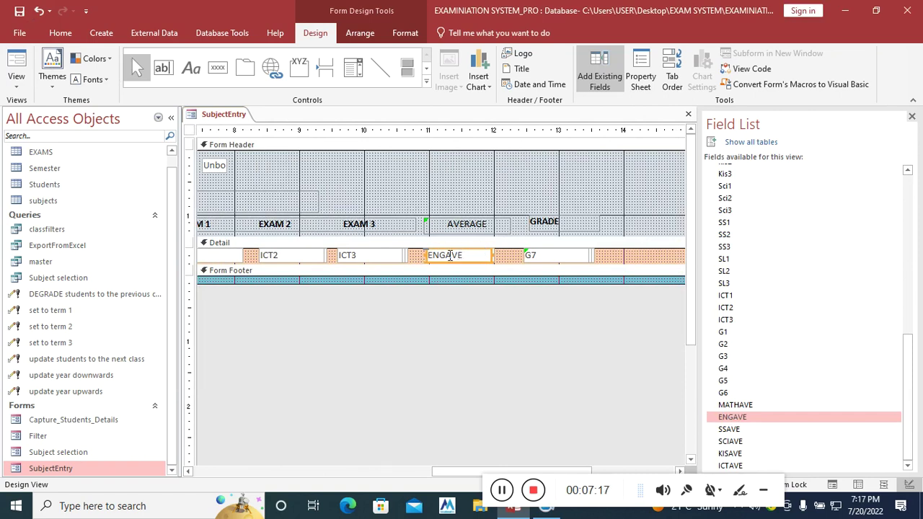
- Open the SubjectEntry form's VBA code at the end of the Form_Load procedure
right_click(88, 467)
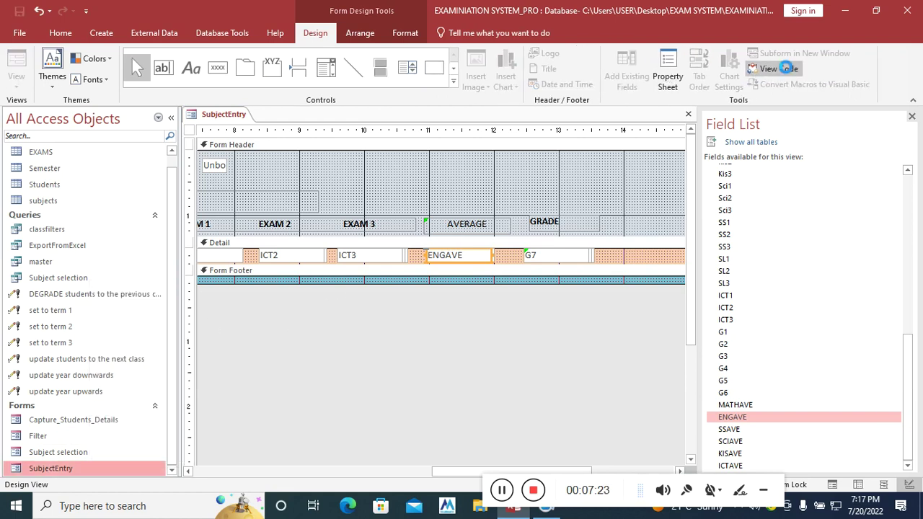
click(782, 68)
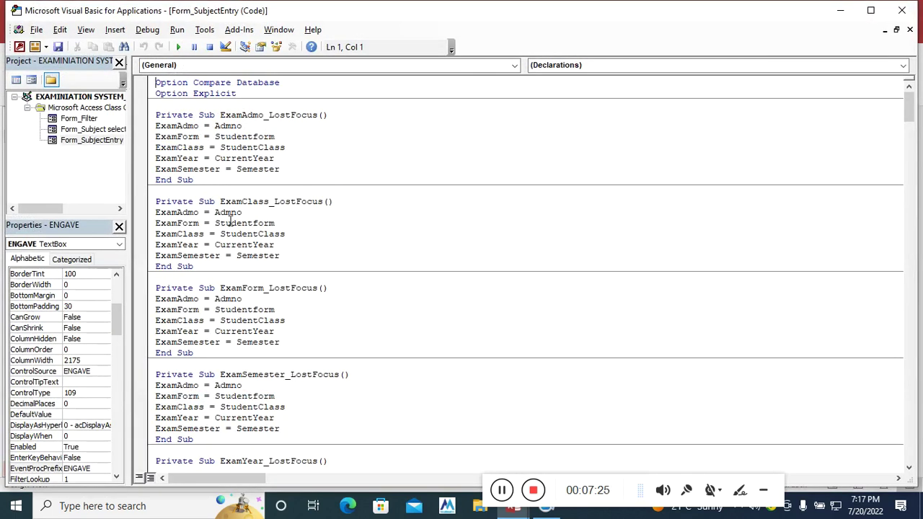
scroll(229, 221, down, 11)
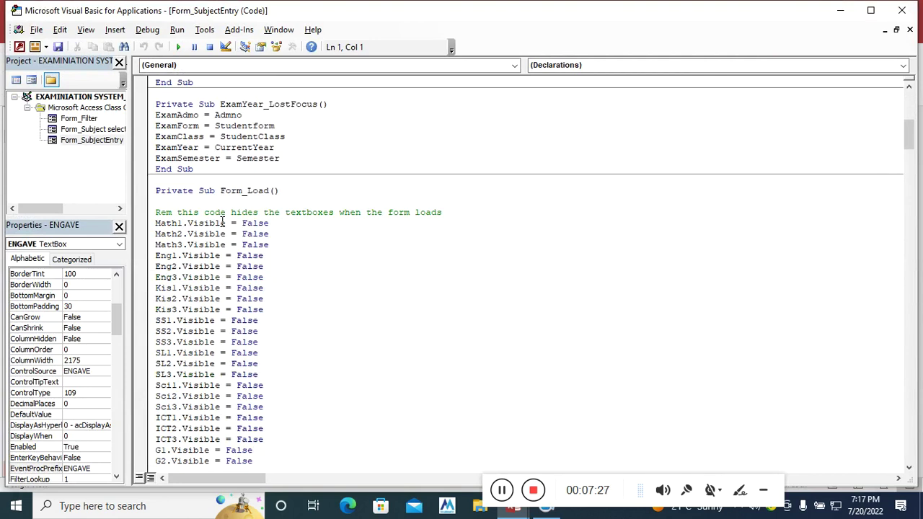
scroll(223, 222, down, 8)
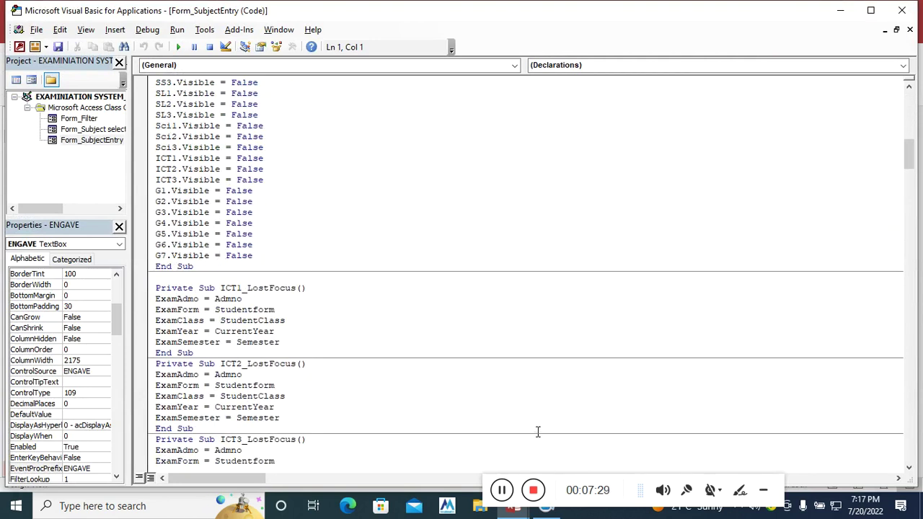
- Add the line ENGAVE.Visible = False after the G7 line in Form_Load
click(265, 255)
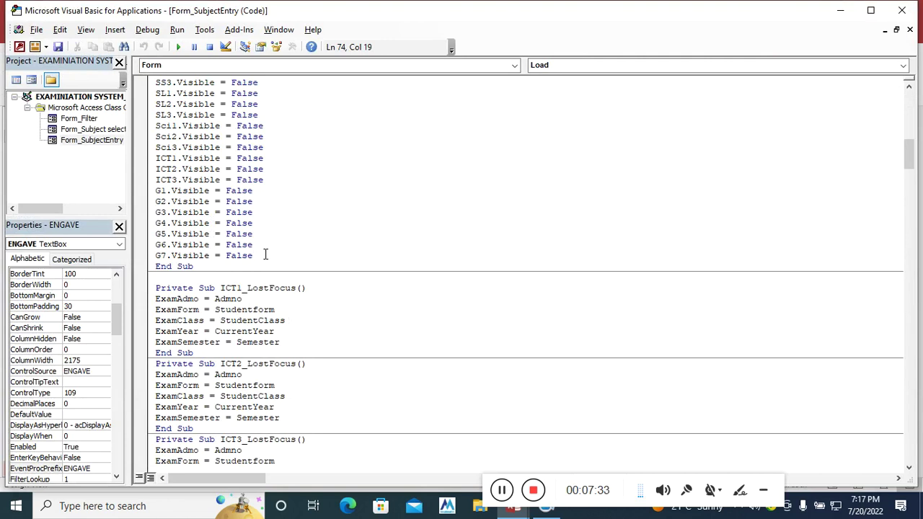
key(Return)
text(ENGAVE.)
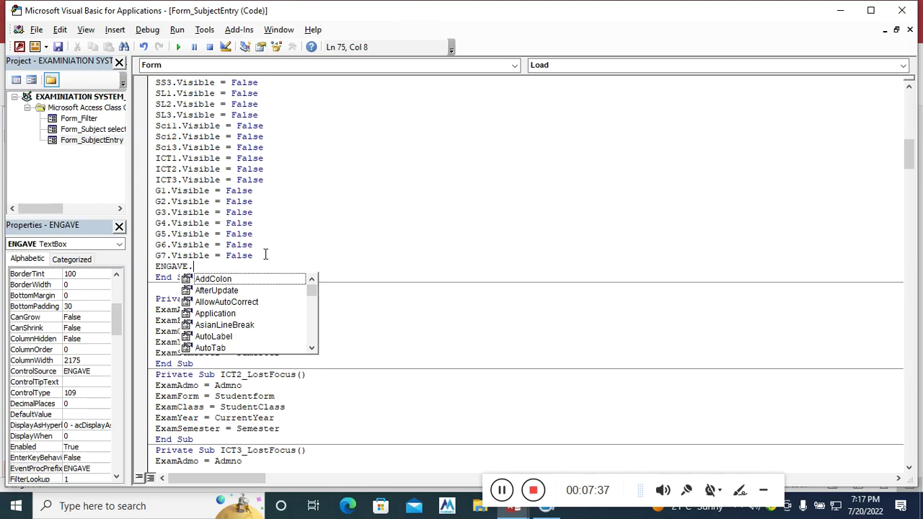
key(BackSpace)
text(.Visible)
key(Tab)
text(=False)
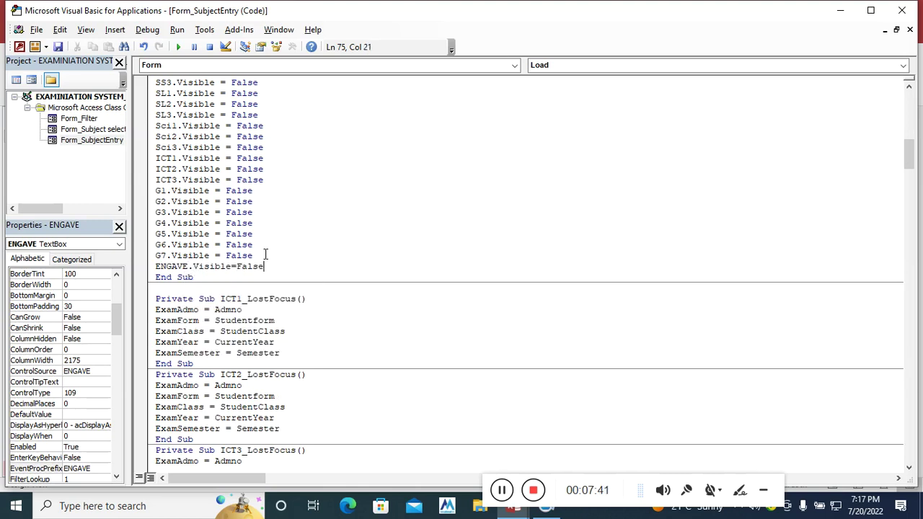
- Add the line MATHAVE.Visible = False below the ENGAVE line in Form_Load
key(Return)
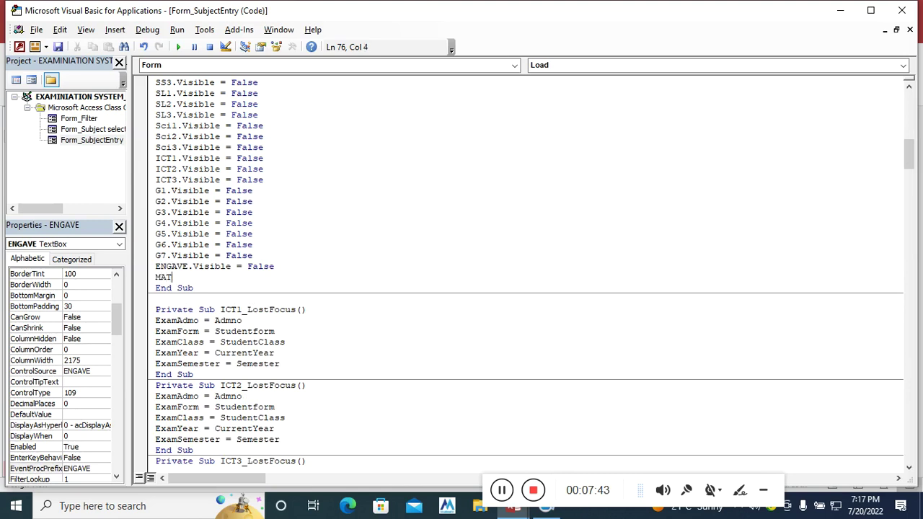
text(MATHAVE.Visible)
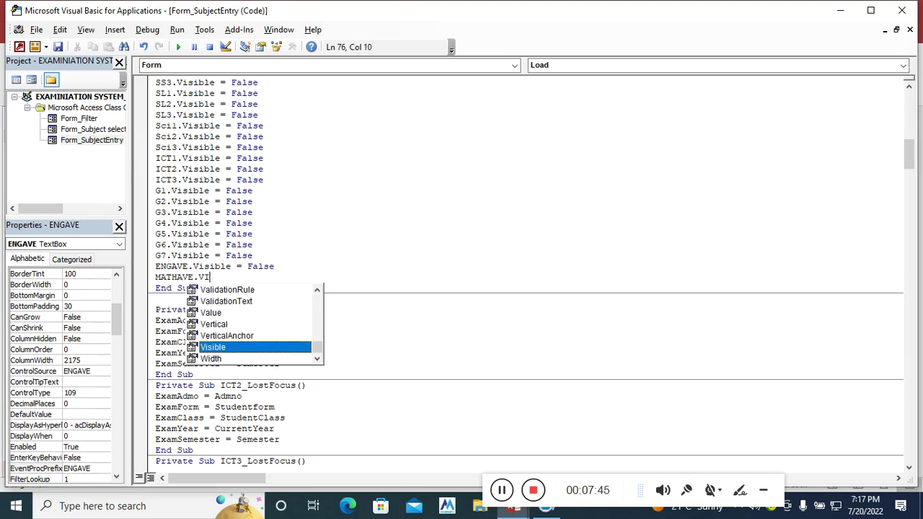
key(Tab)
text(=F)
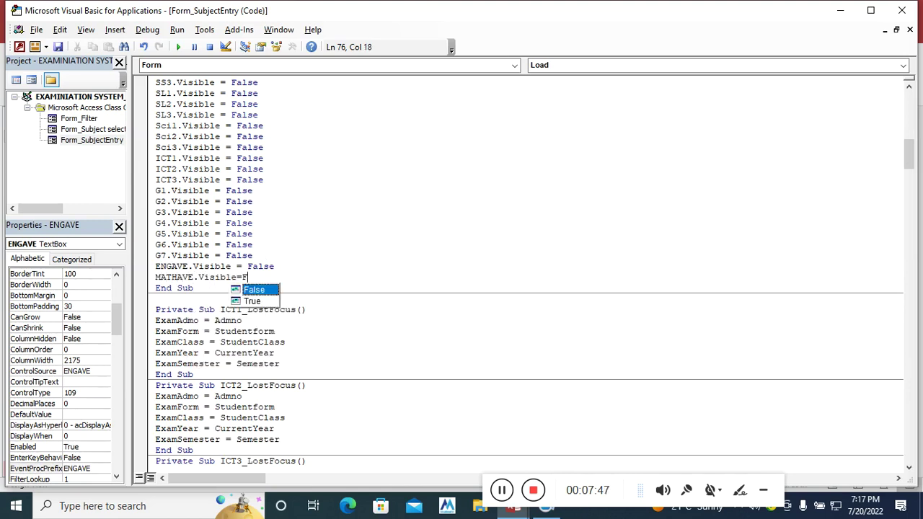
click(266, 302)
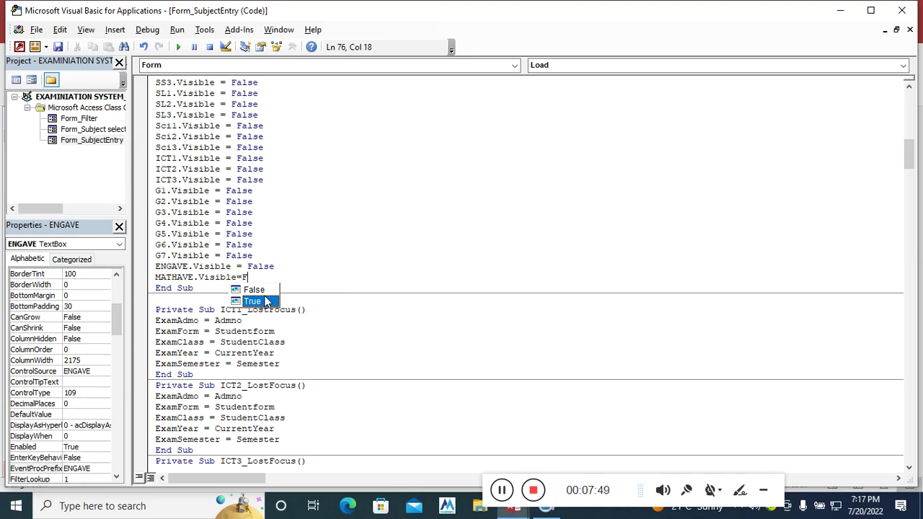
key(Up)
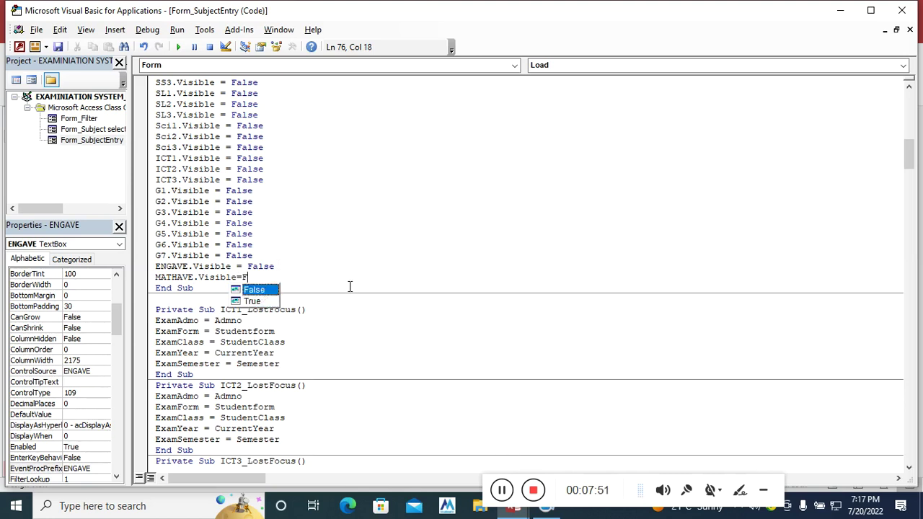
click(502, 496)
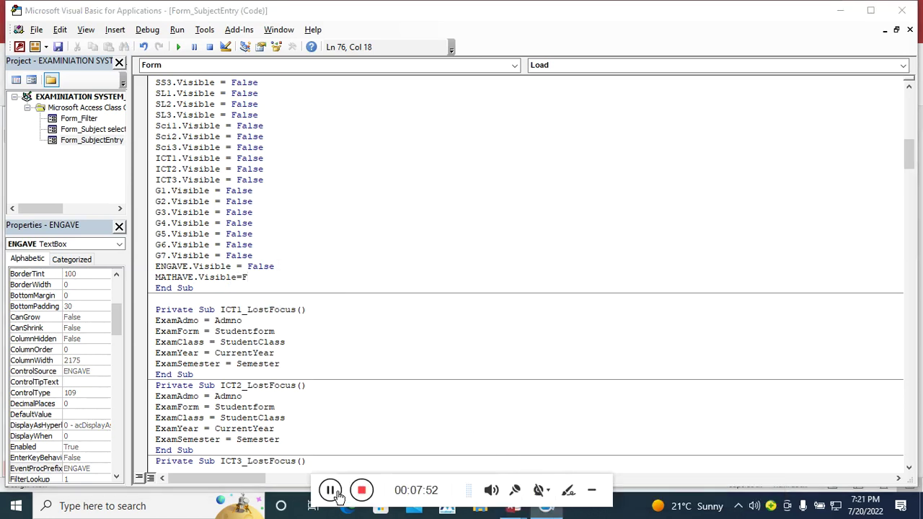
click(262, 279)
text(ALSE)
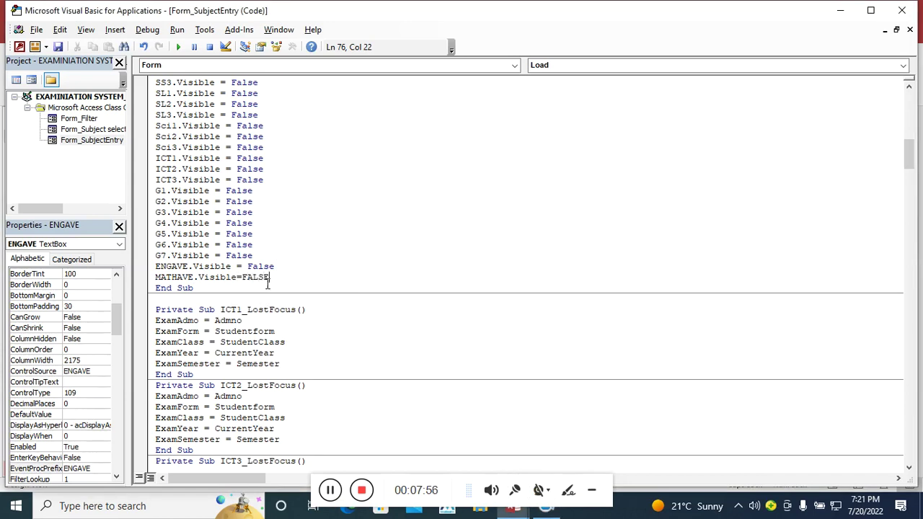
key(Down)
- Copy the ENGAVE and MATHAVE visibility lines from Form_Load
drag(282, 277, 141, 266)
text(C)
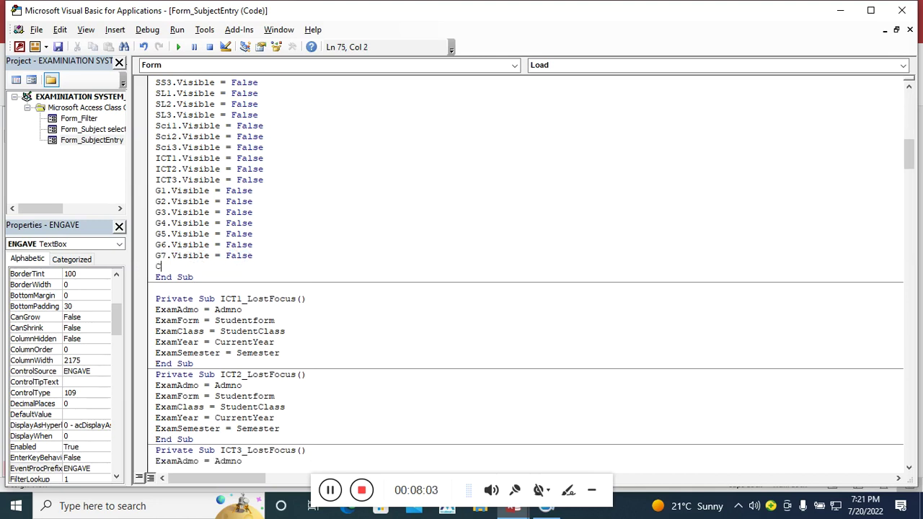
key(ctrl+z)
key(ctrl+c)
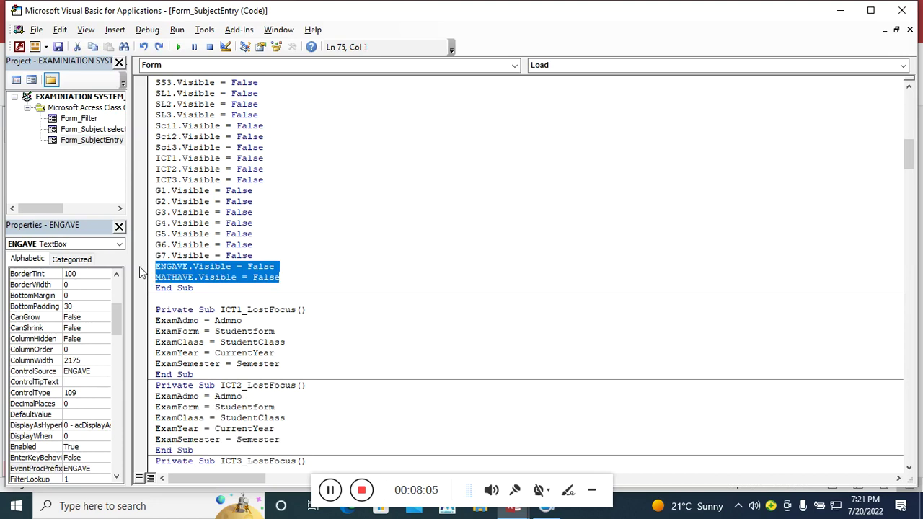
- Switch from the code editor back to Access and try to show the SubjectEntry form in Form view
click(34, 46)
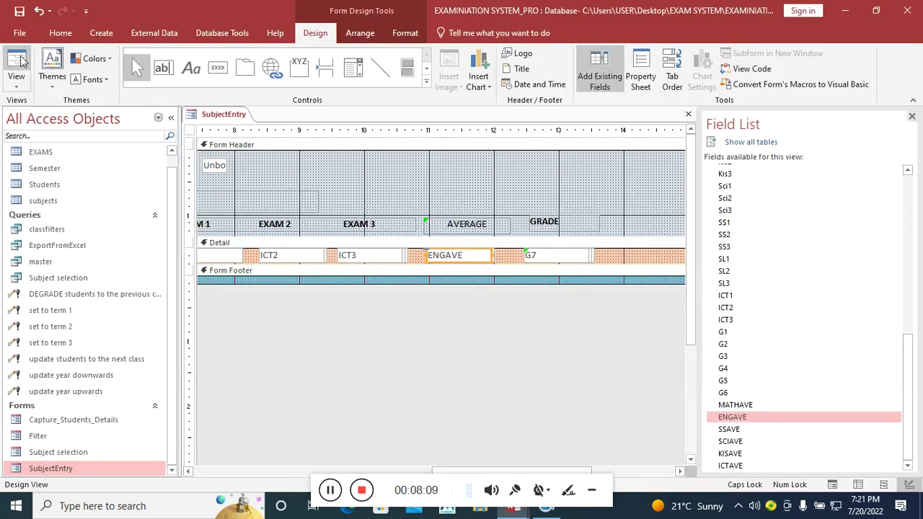
click(16, 59)
click(508, 202)
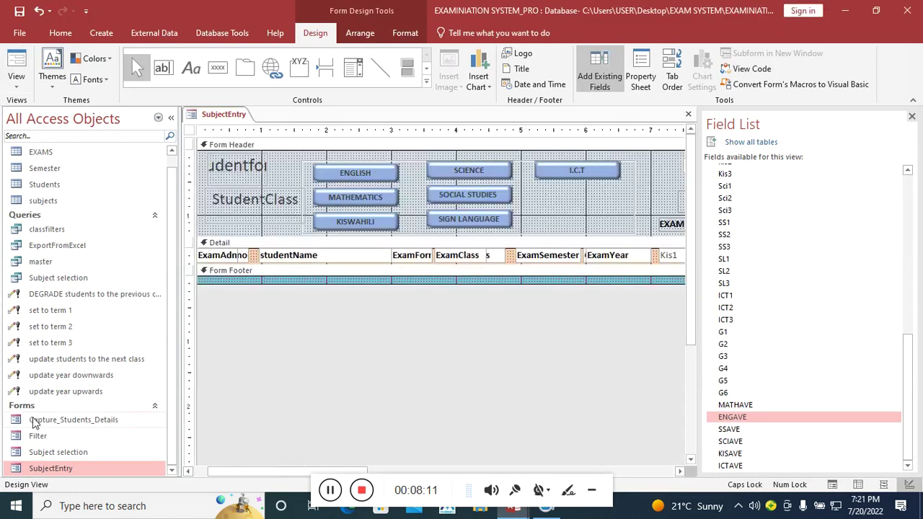
- Open the Filter form and start mark entry for year 2022, form 1, class UGANDA and a chosen semester
double_click(45, 436)
click(614, 127)
click(542, 171)
click(616, 172)
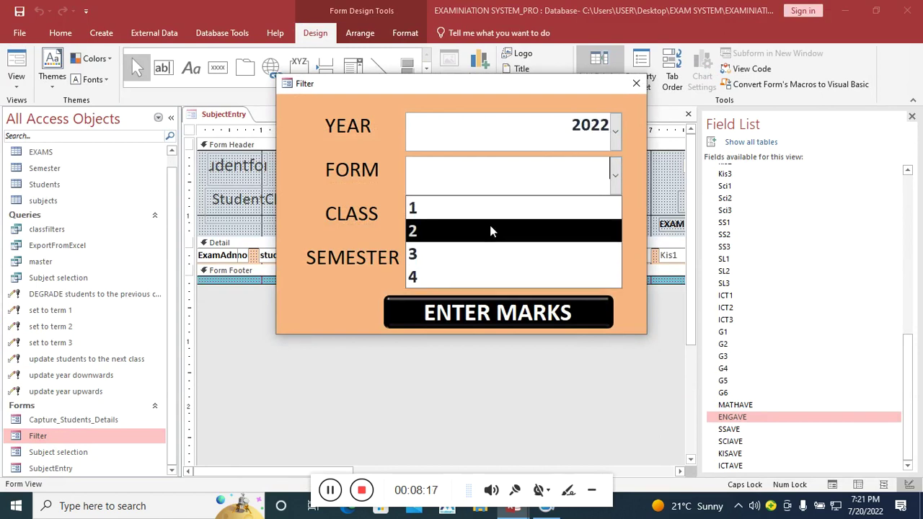
click(488, 215)
click(615, 219)
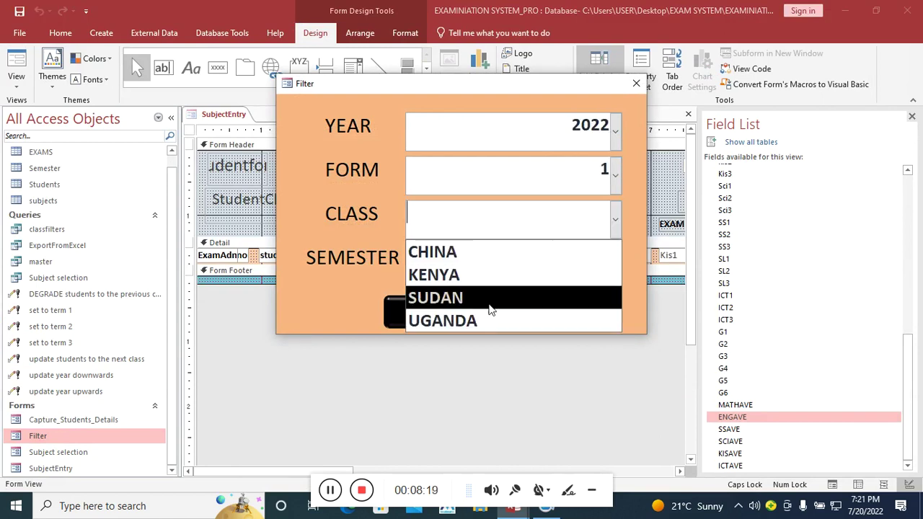
click(488, 318)
click(615, 263)
click(519, 296)
click(512, 312)
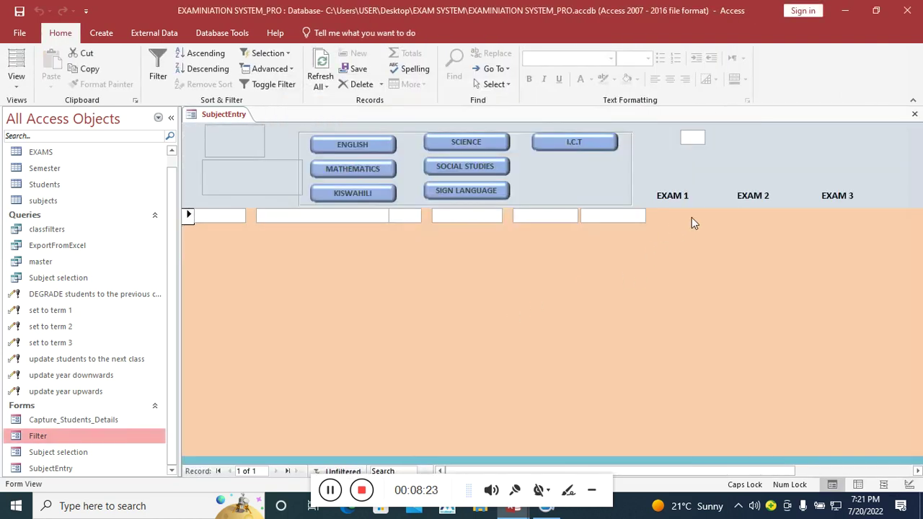
- Display the ENGLISH fields on the SubjectEntry form and examine the area under the AVERAGE heading
click(740, 449)
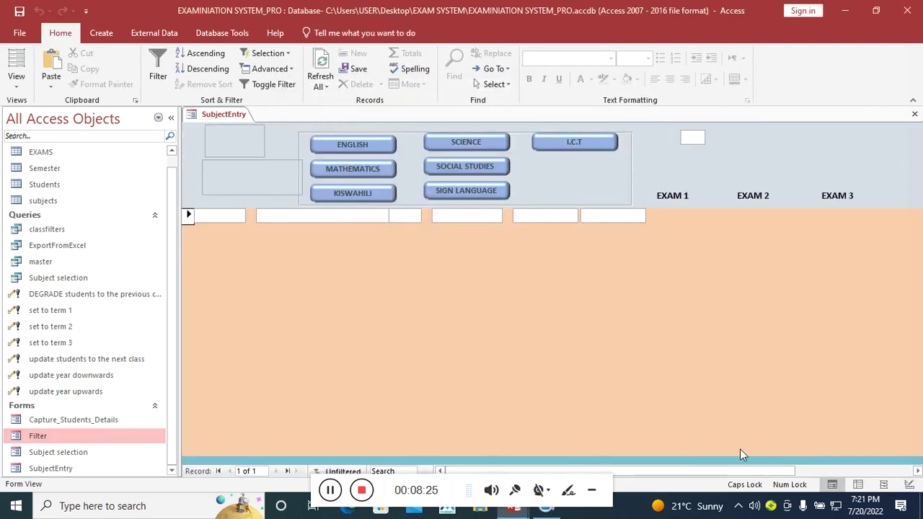
drag(780, 472, 796, 461)
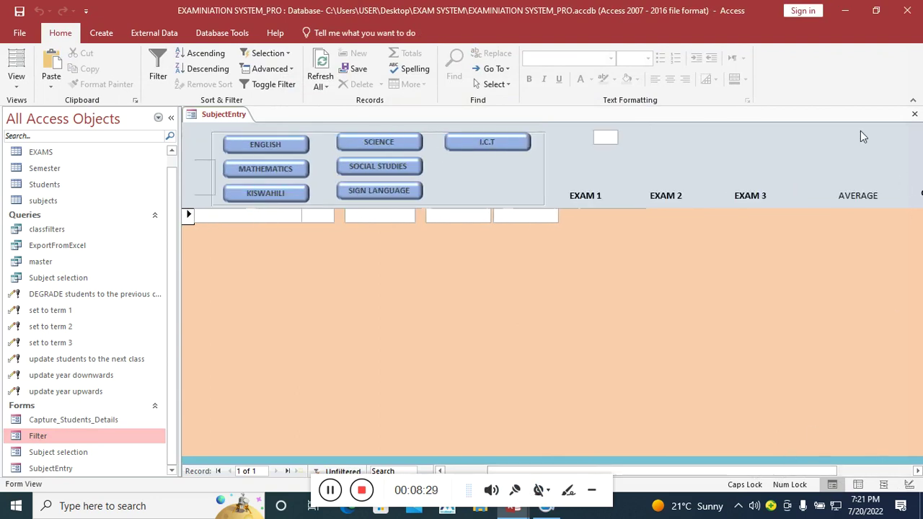
click(296, 145)
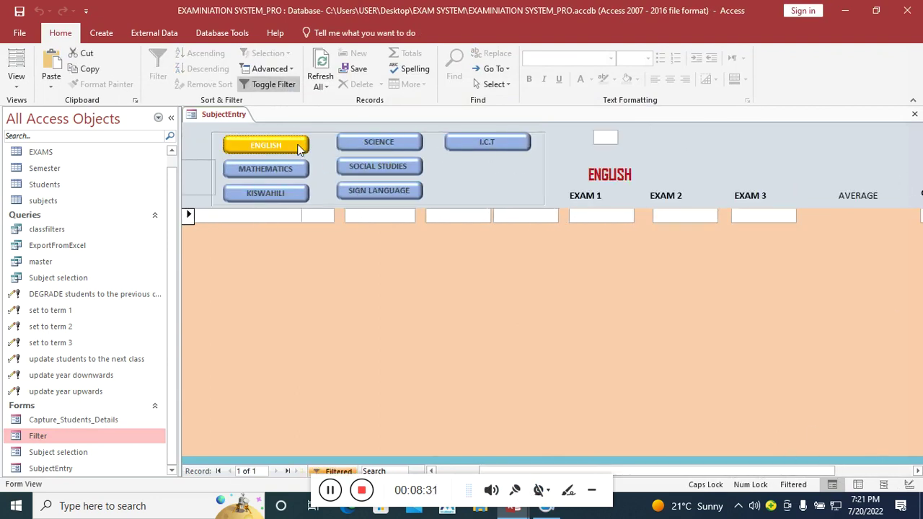
drag(710, 472, 793, 470)
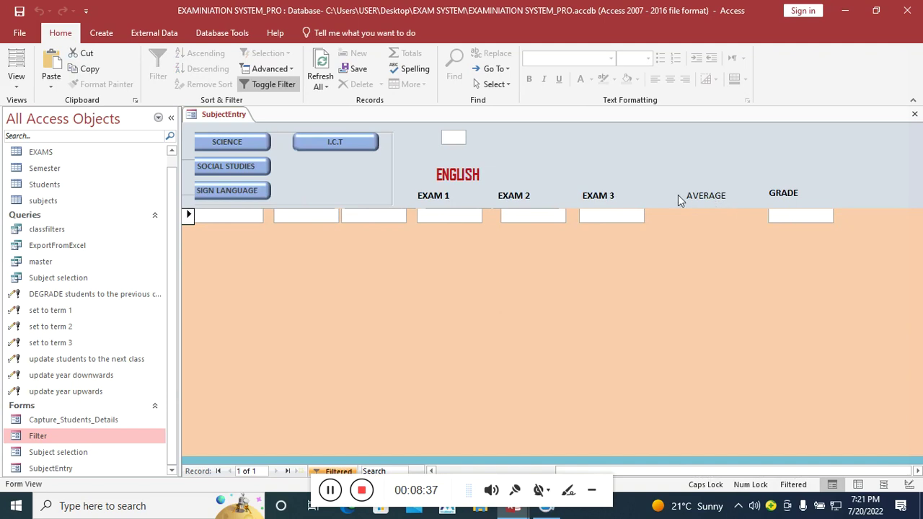
- Return the SubjectEntry form to Design view and open its VBA code
right_click(577, 158)
click(605, 198)
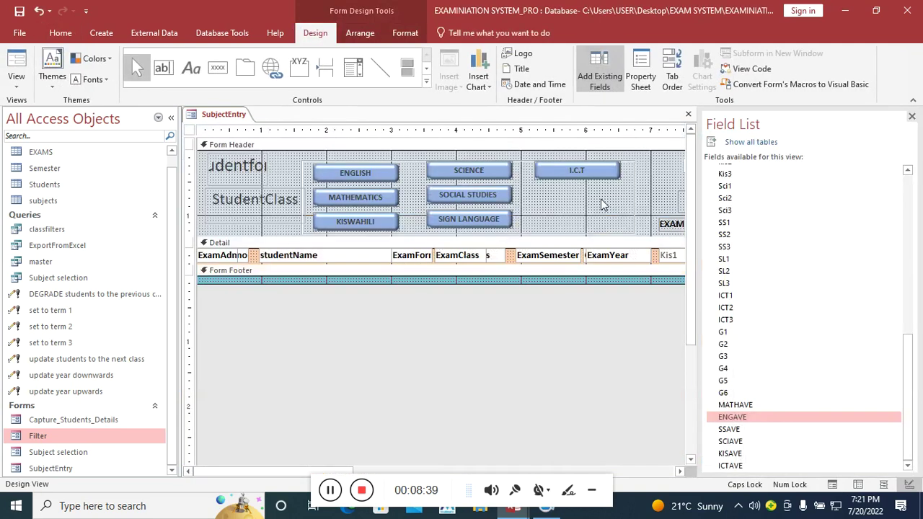
click(751, 68)
- Paste the ENGAVE and MATHAVE visibility lines after the G7 line in the English button's Toggle42_Click procedure
scroll(263, 283, down, 5)
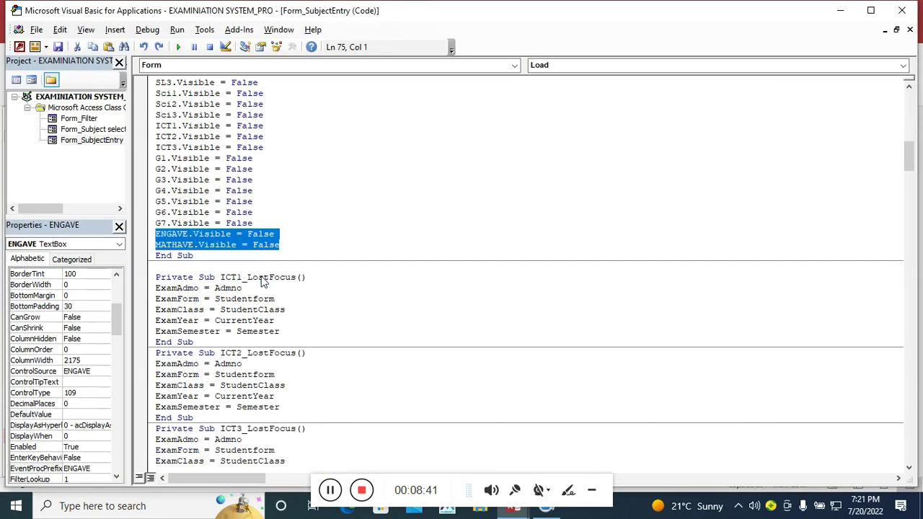
scroll(263, 282, down, 20)
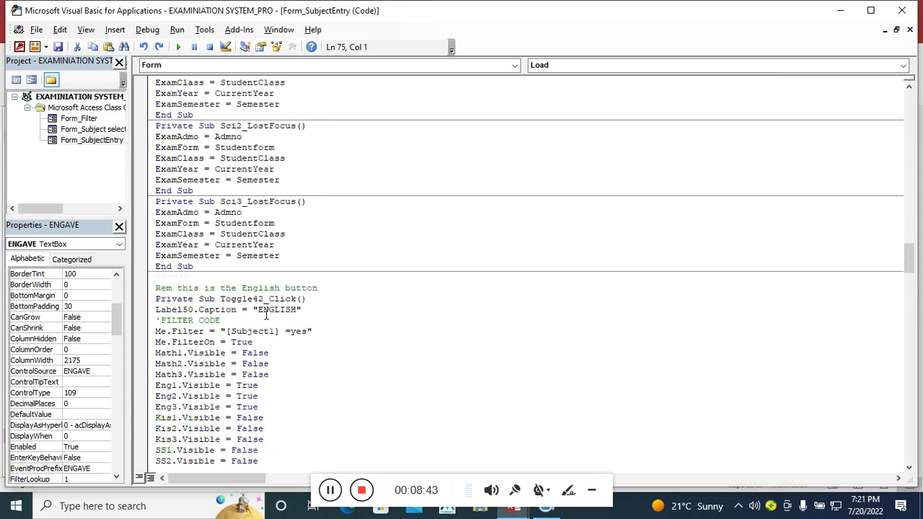
scroll(265, 314, up, 4)
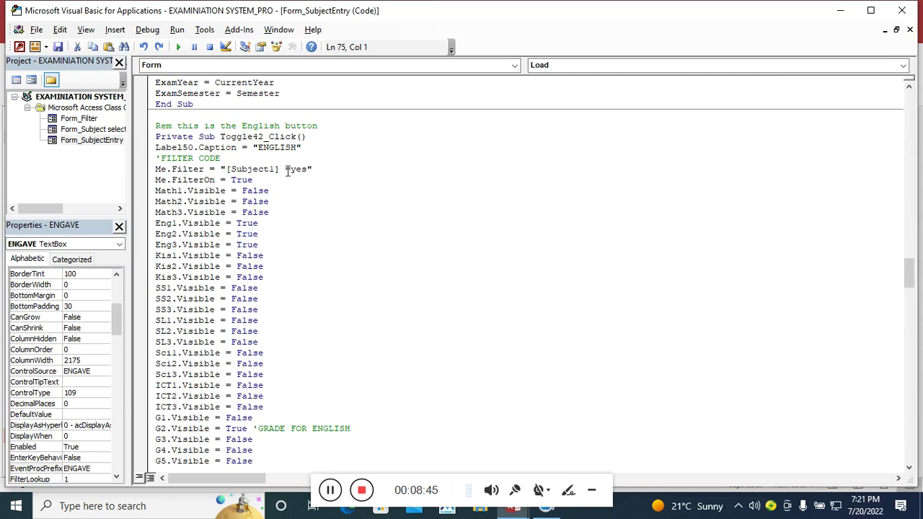
scroll(284, 289, down, 5)
click(275, 321)
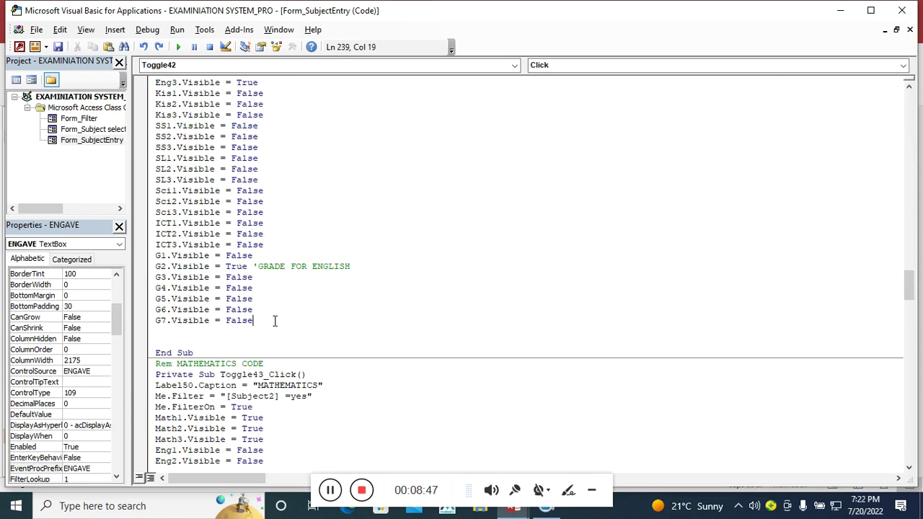
key(Return)
key(ctrl+v)
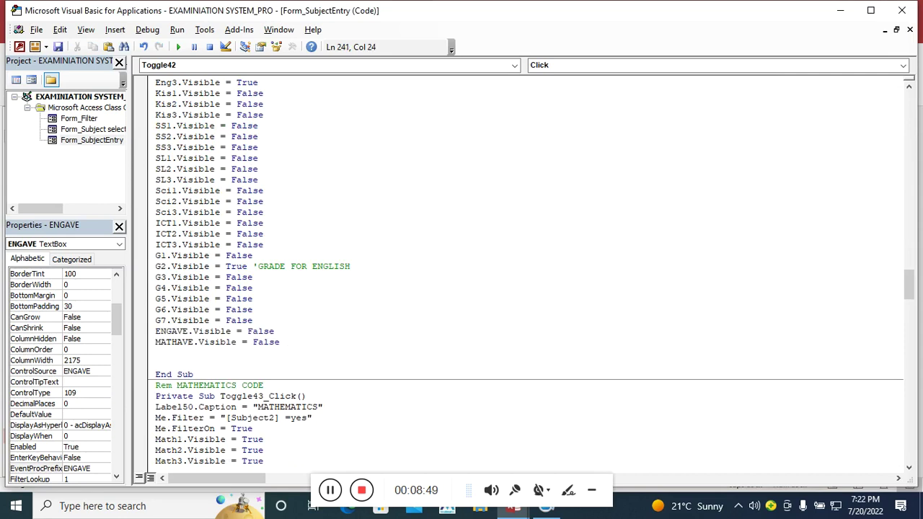
key(BackSpace)
key(BackSpace)
key(BackSpace)
key(BackSpace)
text(F)
text(alse)
text(e)
- Set ENGAVE.Visible to True in the English button's Toggle42_Click procedure
click(294, 329)
key(BackSpace)
key(BackSpace)
key(BackSpace)
key(BackSpace)
text(TRUE)
click(365, 341)
- Add ENGAVE.Visible = False and MATHAVE.Visible = True after the G7 line in the mathematics procedure Toggle43_Click
scroll(356, 344, down, 11)
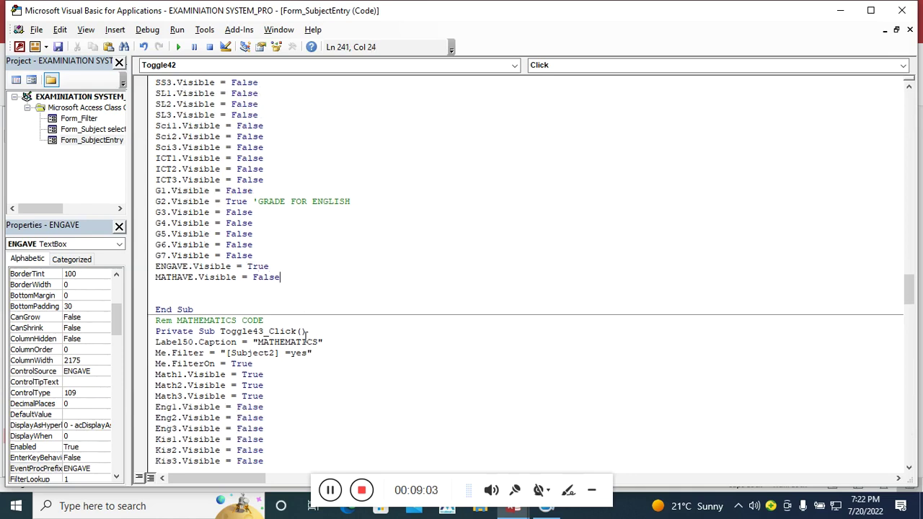
key(Return)
key(ctrl+v)
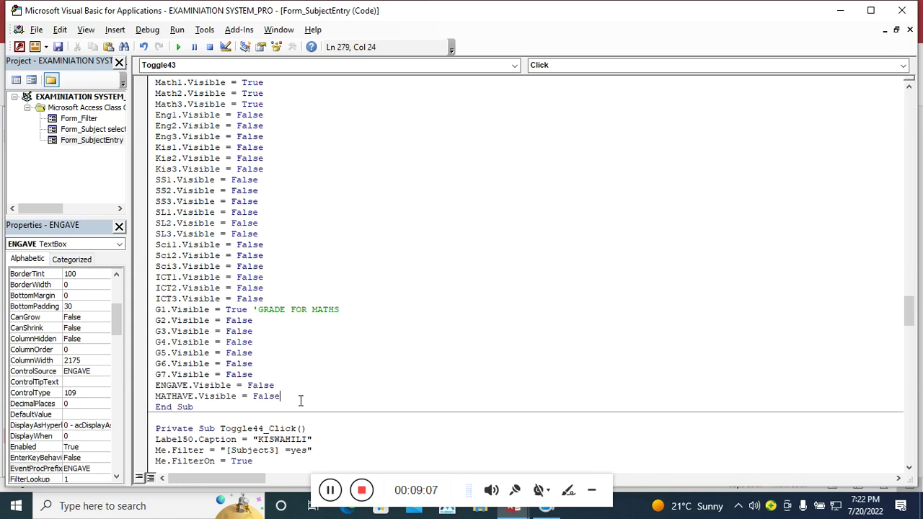
key(BackSpace)
key(BackSpace)
key(BackSpace)
text(RY)
key(BackSpace)
text(UE)
click(344, 439)
scroll(190, 223, up, 5)
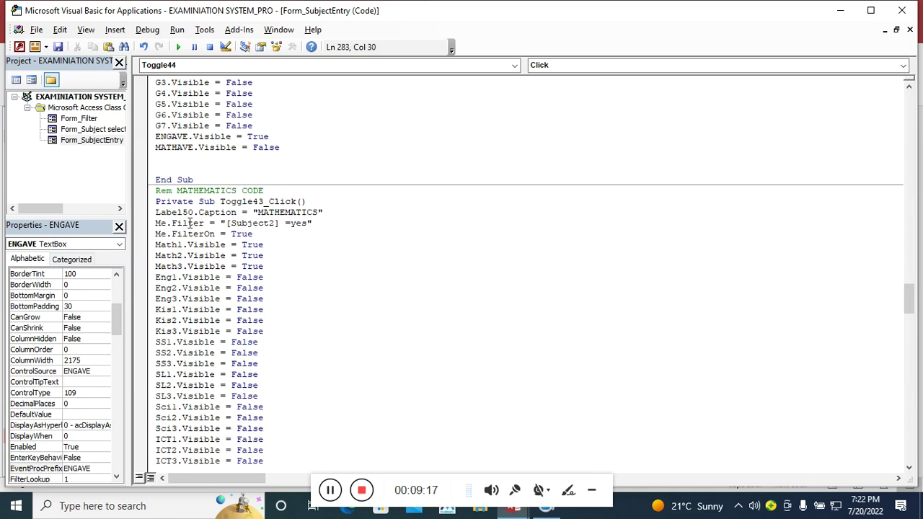
drag(326, 212, 137, 203)
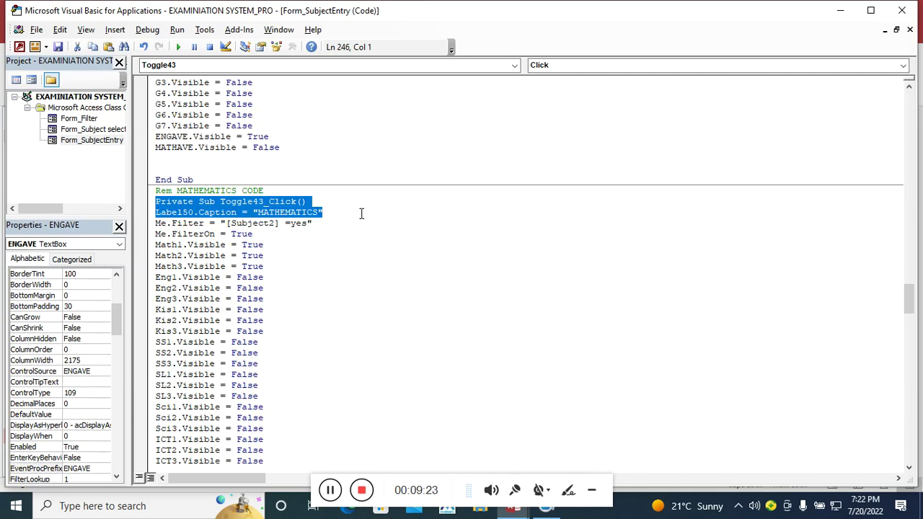
scroll(361, 213, up, 3)
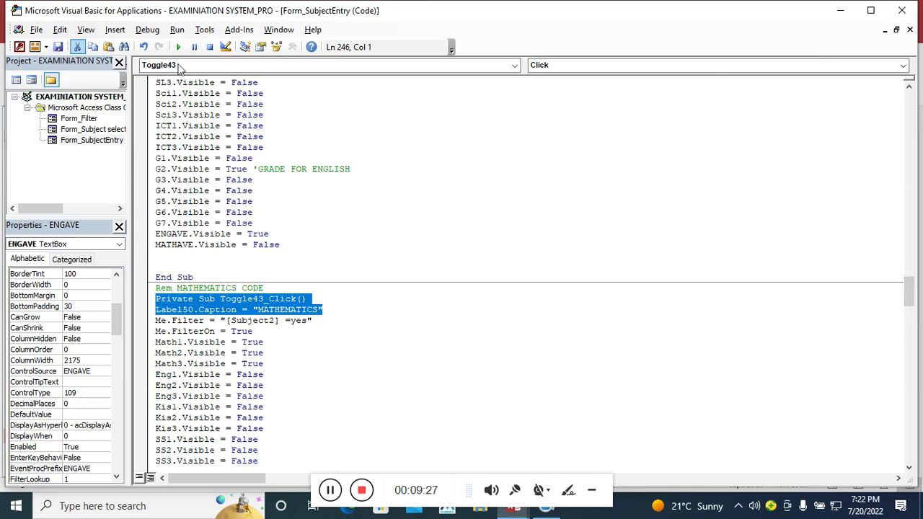
- Close the code editor and check the ENGLISH average field on the SubjectEntry form in Form view
click(900, 11)
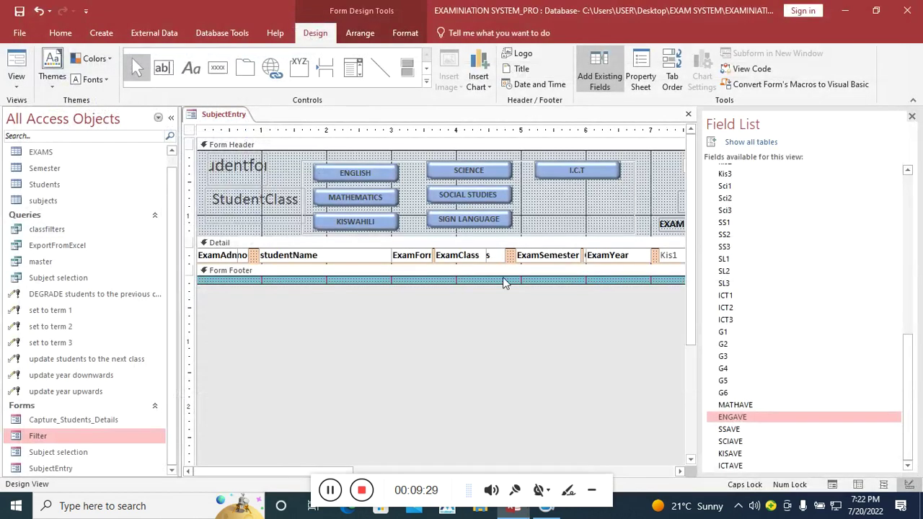
drag(252, 469, 543, 426)
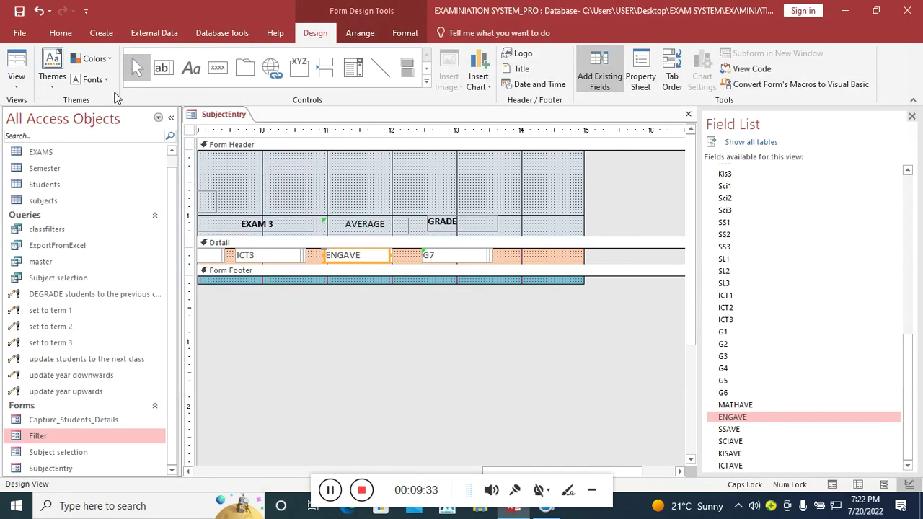
click(14, 63)
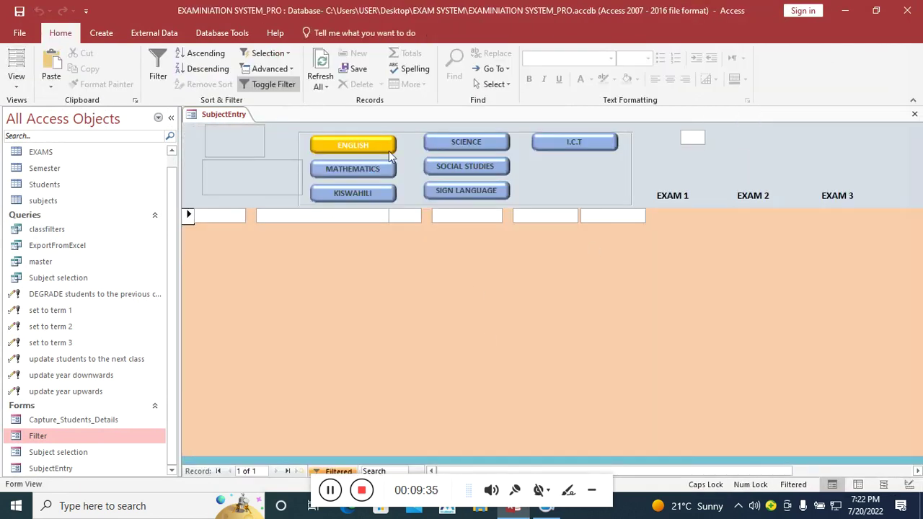
click(336, 148)
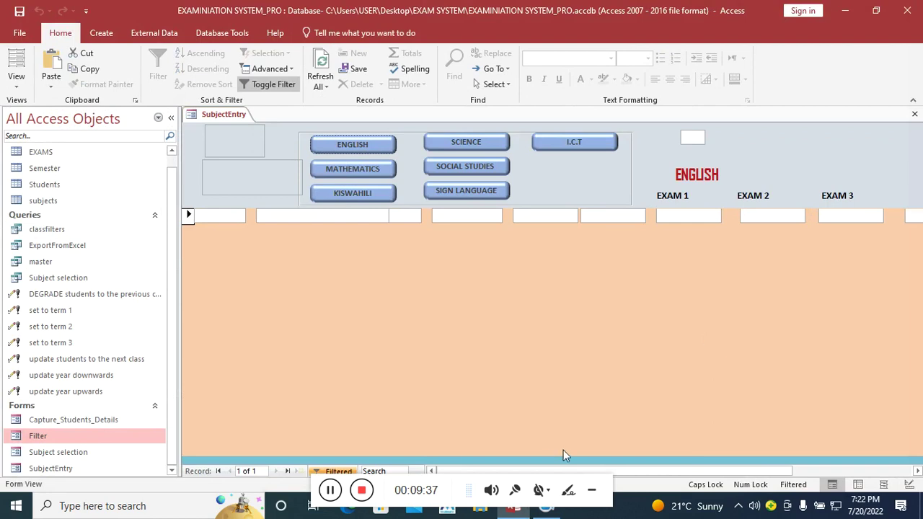
drag(664, 474, 817, 472)
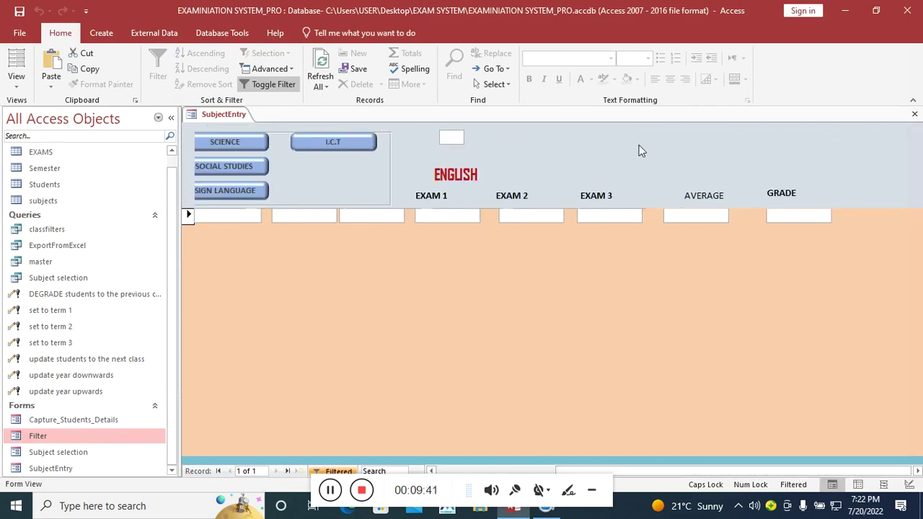
- Return to Design view and create an On Lost Focus event procedure for the ENGAVE text box
right_click(604, 150)
click(636, 192)
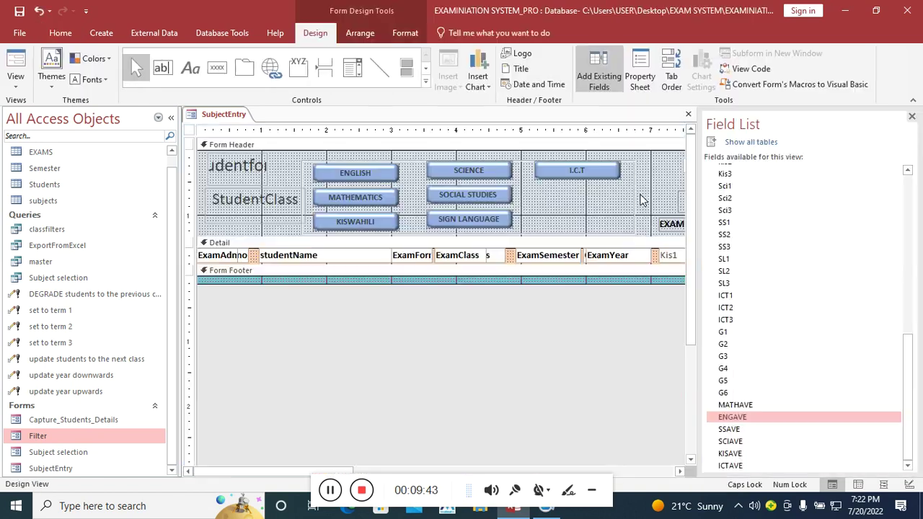
drag(276, 476, 588, 472)
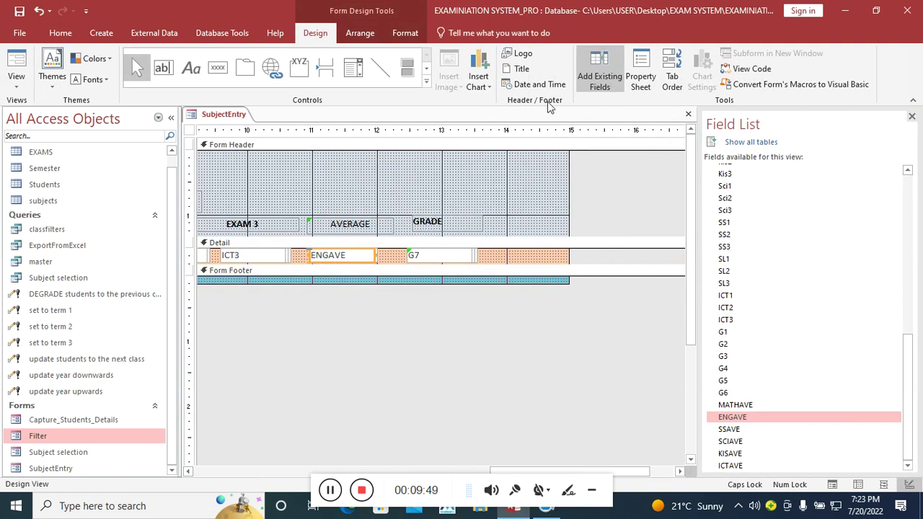
click(637, 78)
click(779, 182)
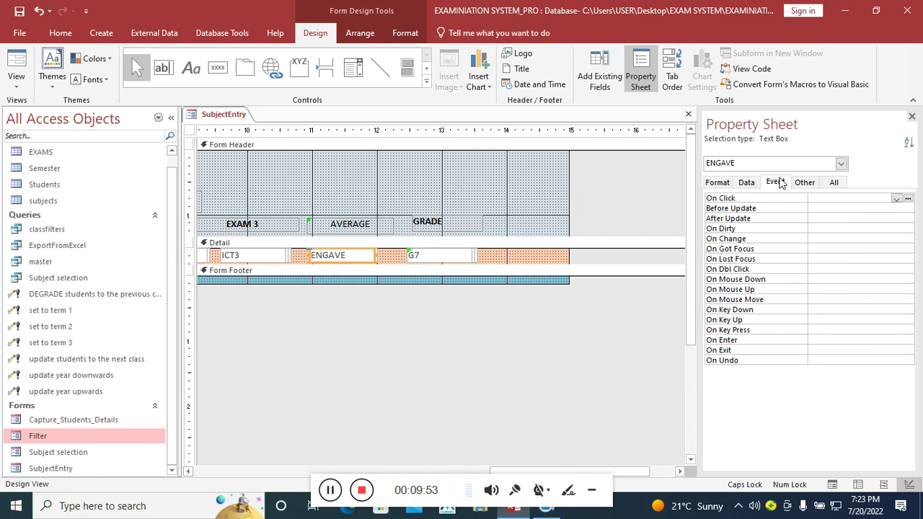
click(816, 258)
click(897, 259)
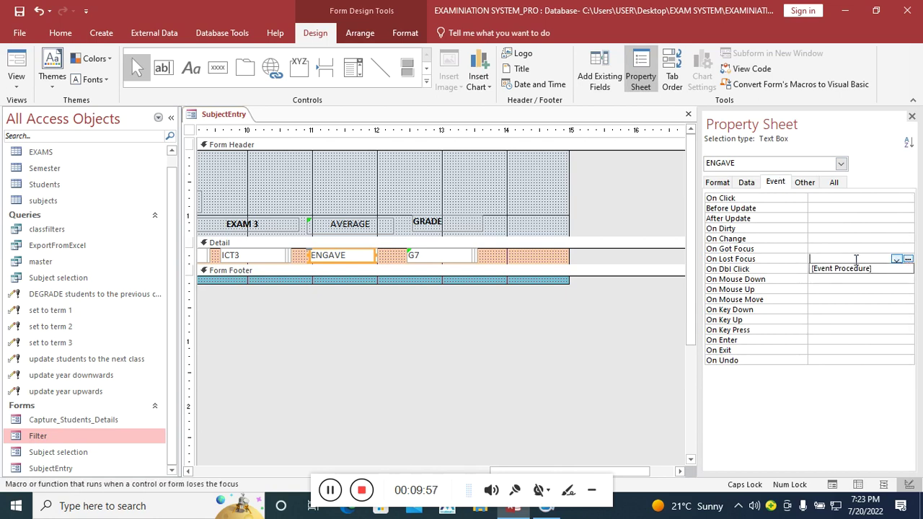
click(894, 268)
click(907, 259)
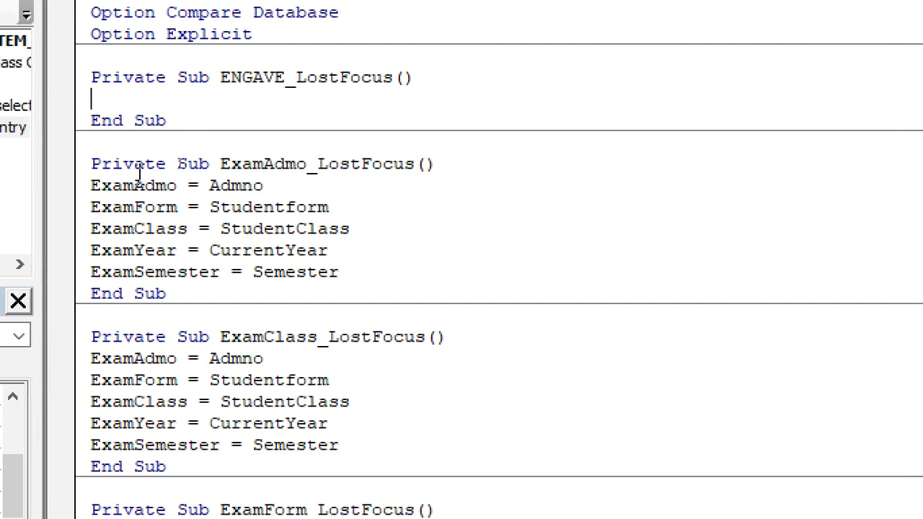
- Begin the ENGAVE_LostFocus procedure with the line Select Case ENGAVE
text(Sele)
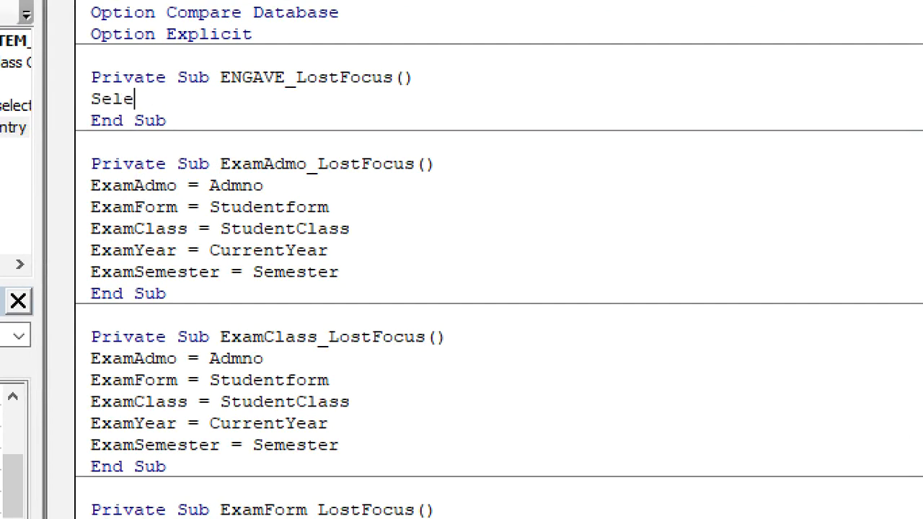
text(ct cas e)
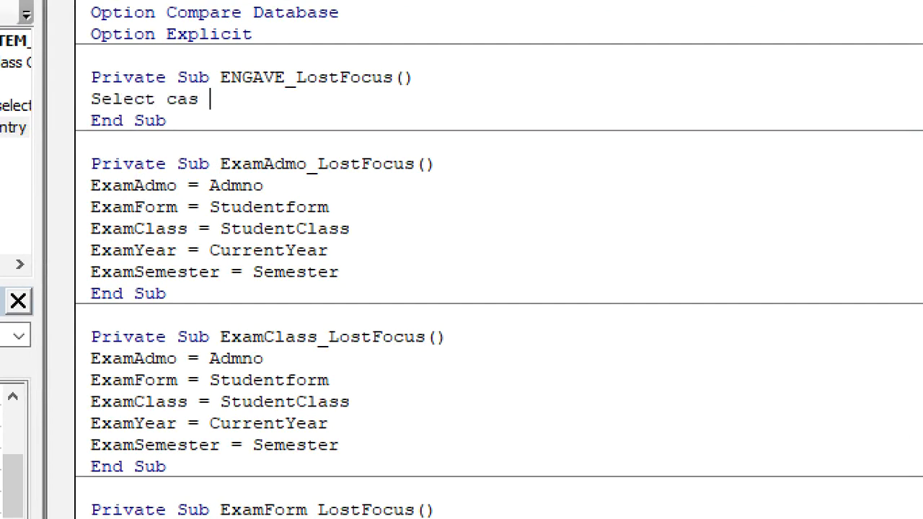
key(BackSpace)
text(E)
key(BackSpace)
key(BackSpace)
text(e ENGAVE)
key(Return)
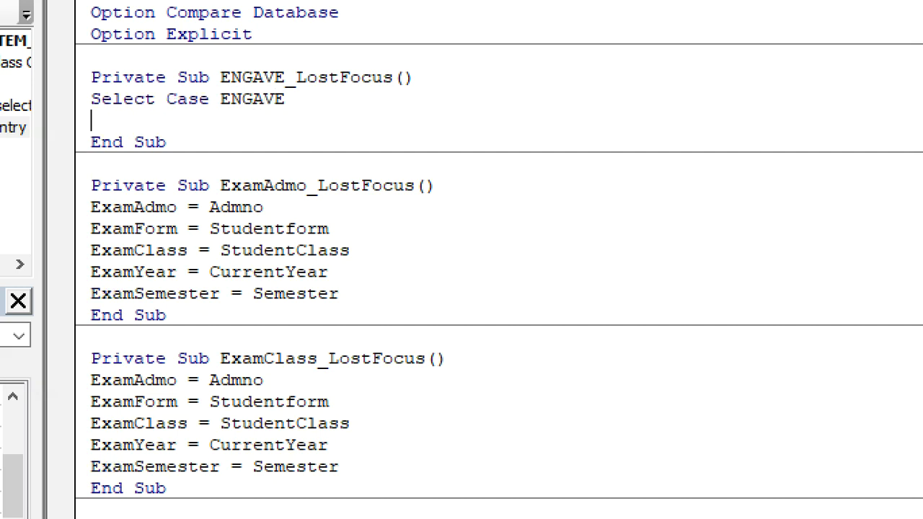
- Add the condition Case Is > 80 below the Select Case ENGAVE line
text(Case is>)
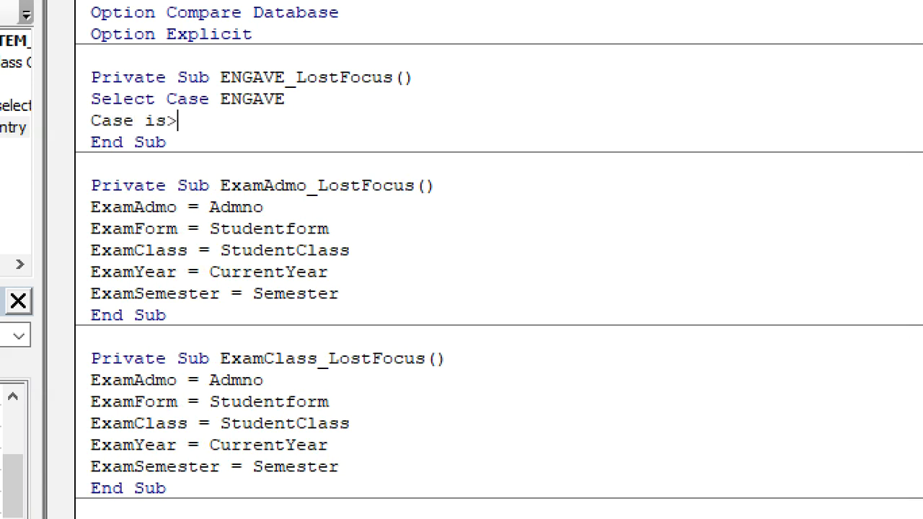
text(80)
key(Return)
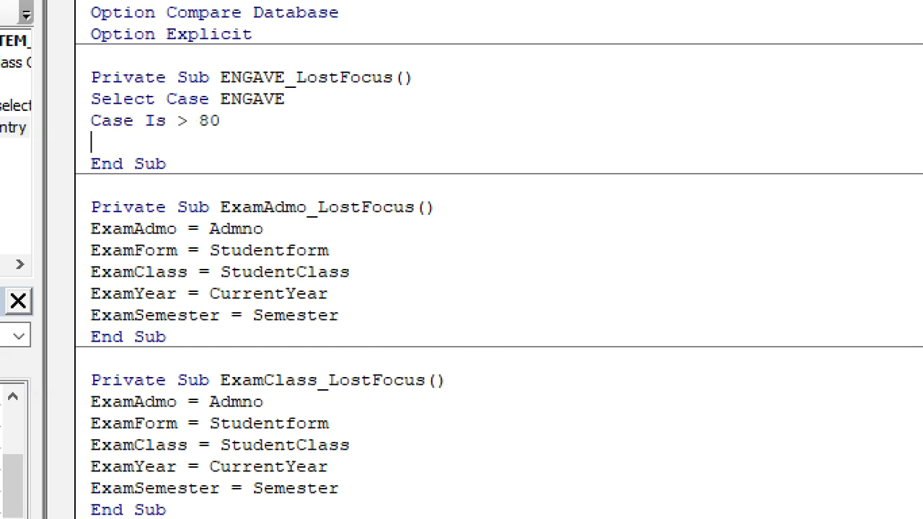
- Add a line below Case Is > 80 that assigns a quoted text value to G2
text(g)
key(BackSpace)
text(G2)
text(="A")
key(Left)
text(A)
key(BackSpace)
text(EX)
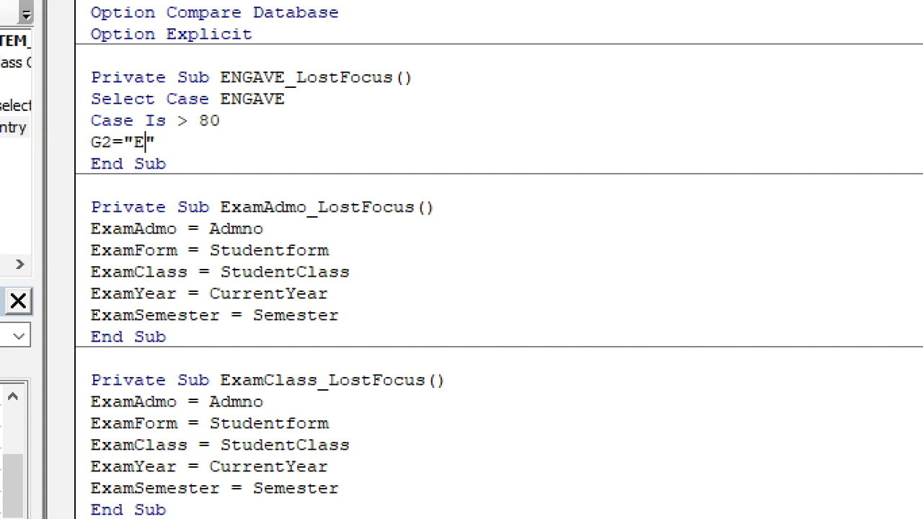
key(BackSpace)
text(xell)
key(BackSpace)
key(BackSpace)
key(BackSpace)
text(cellent)
key(BackSpace)
key(BackSpace)
key(BackSpace)
key(BackSpace)
key(BackSpace)
key(BackSpace)
key(BackSpace)
key(BackSpace)
key(BackSpace)
- Enter Distinction as the quoted value assigned to G2 for averages above 80
text(d)
key(BackSpace)
text(Distic)
key(BackSpace)
key(BackSpace)
key(BackSpace)
text(tic)
key(BackSpace)
text(nction)
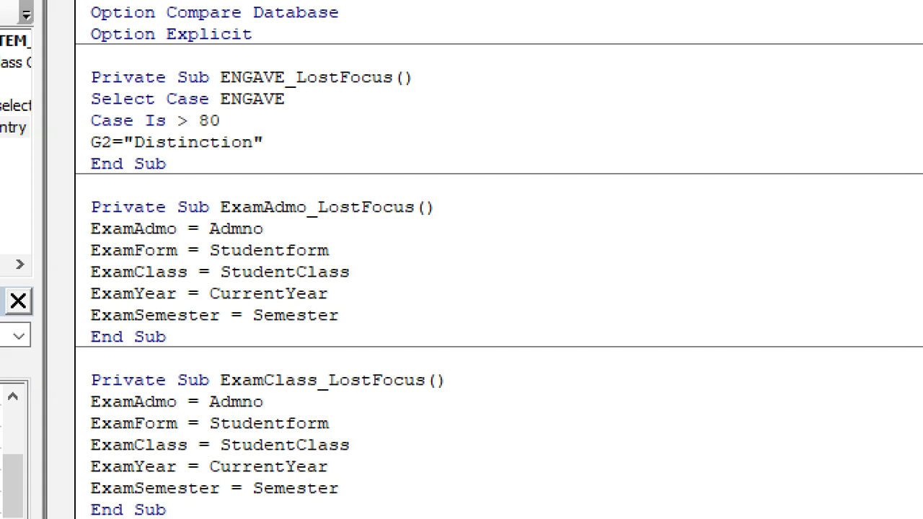
- Add the condition Case 70 To 80 below the G2 assignment
key(End)
key(Return)
text(case)
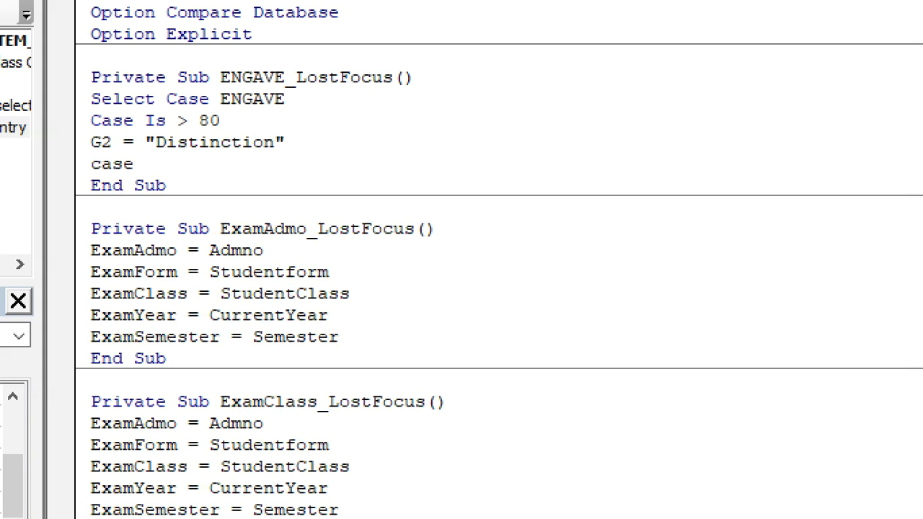
text( 70 to 80)
key(Return)
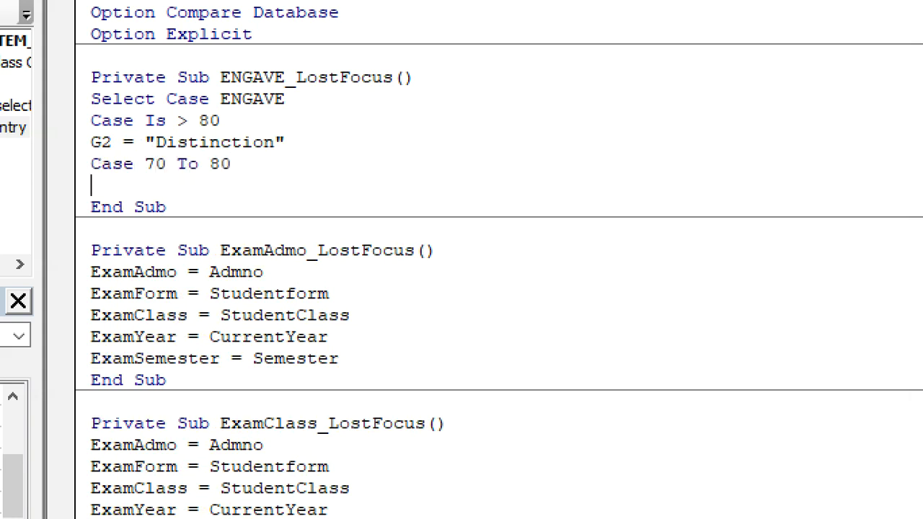
- Copy the line G2 = "Distinction" to the empty line below Case 70 To 80
text(g)
key(BackSpace)
drag(329, 142, 235, 139)
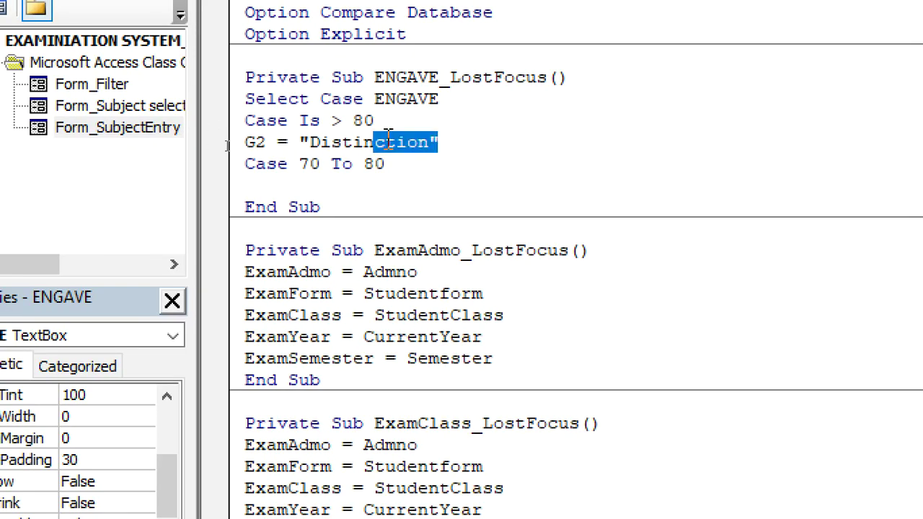
drag(387, 138, 226, 144)
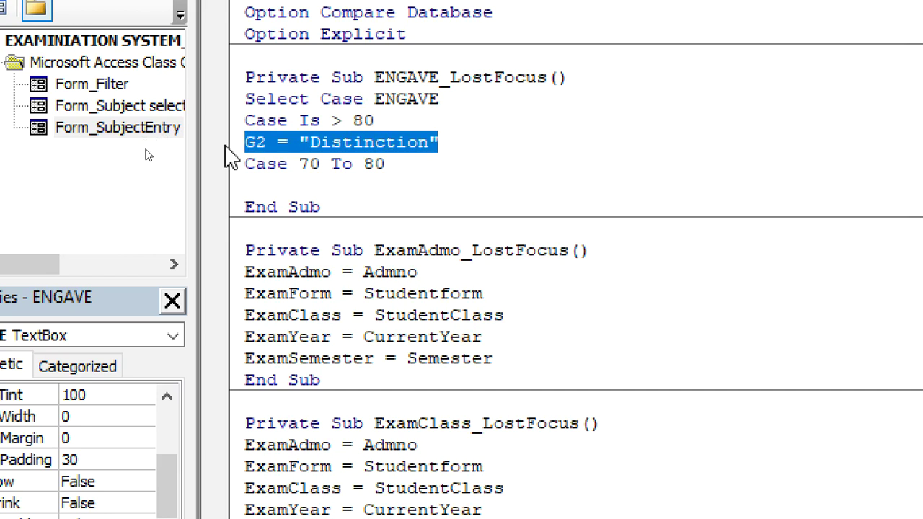
key(ctrl+c)
click(276, 180)
key(ctrl+v)
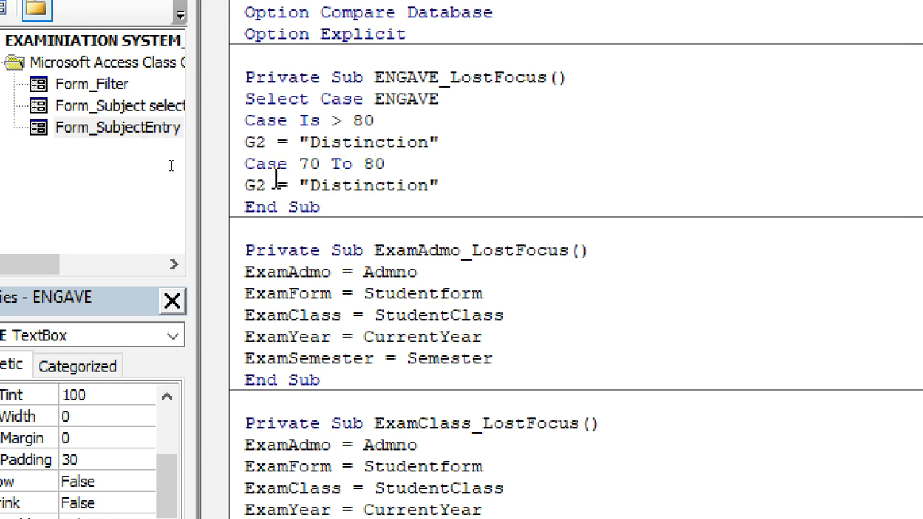
- Change the G2 values to "Distinction 2" for Case 70 To 80 and "Distinction 1" for Case Is > 80
key(Left)
text(1)
key(BackSpace)
text(2)
key(Up)
key(Up)
key(Home)
click(428, 141)
text(1)
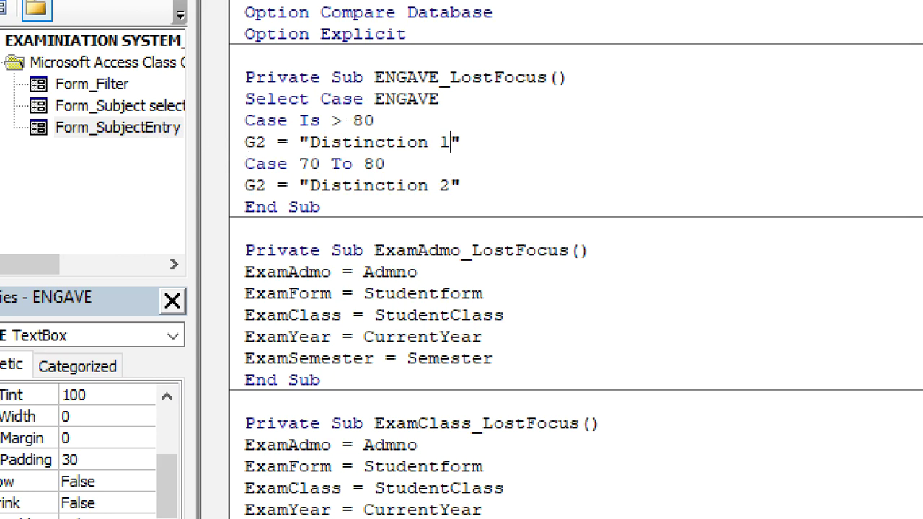
- Add the condition Case 60 To 69 below the "Distinction 2" line
click(490, 185)
key(Return)
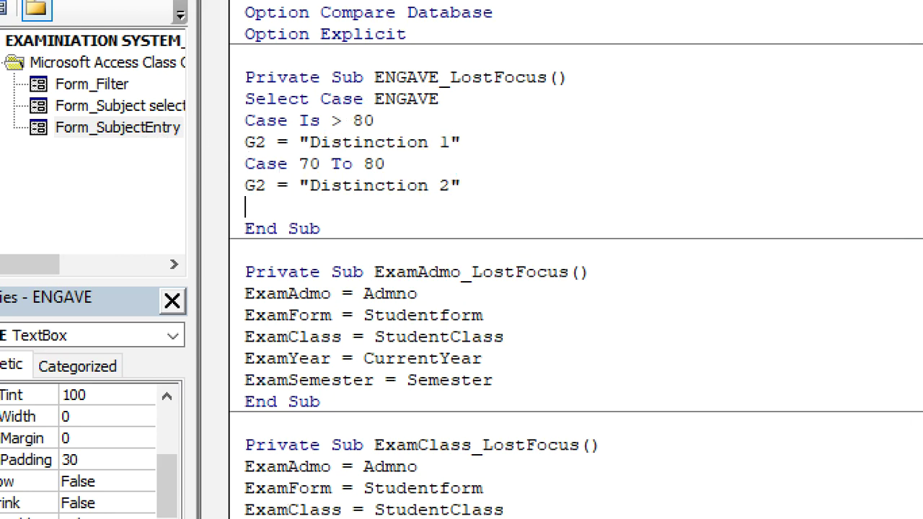
text(case 60 t)
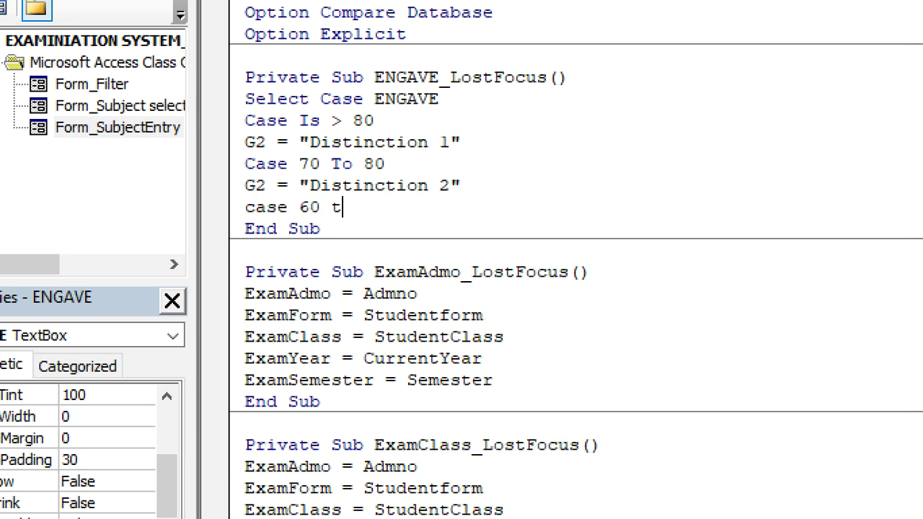
text(o 69)
key(Return)
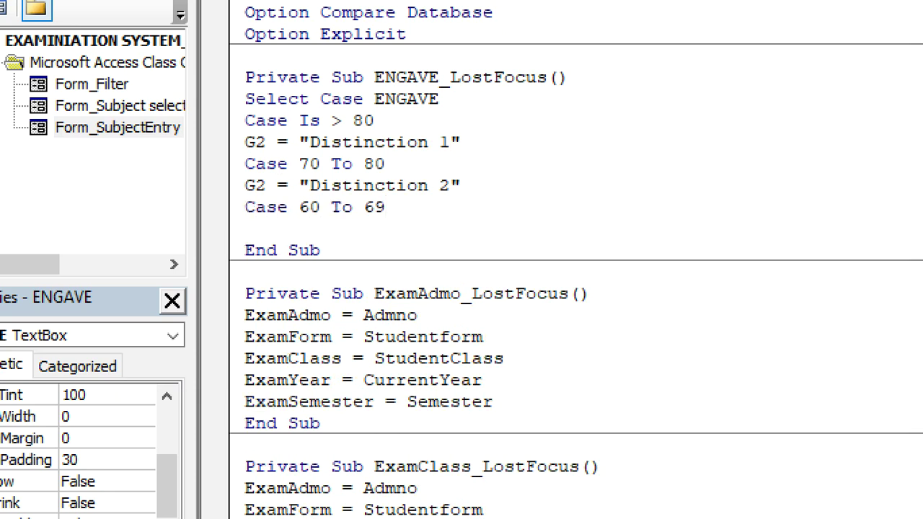
- Insert the copied G2 assignment below Case 60 To 69 and change its value to "Credit 1"
text(G2 = "Distinction")
key(Left)
key(BackSpace)
key(BackSpace)
key(BackSpace)
key(BackSpace)
key(BackSpace)
key(BackSpace)
key(BackSpace)
key(BackSpace)
key(BackSpace)
key(BackSpace)
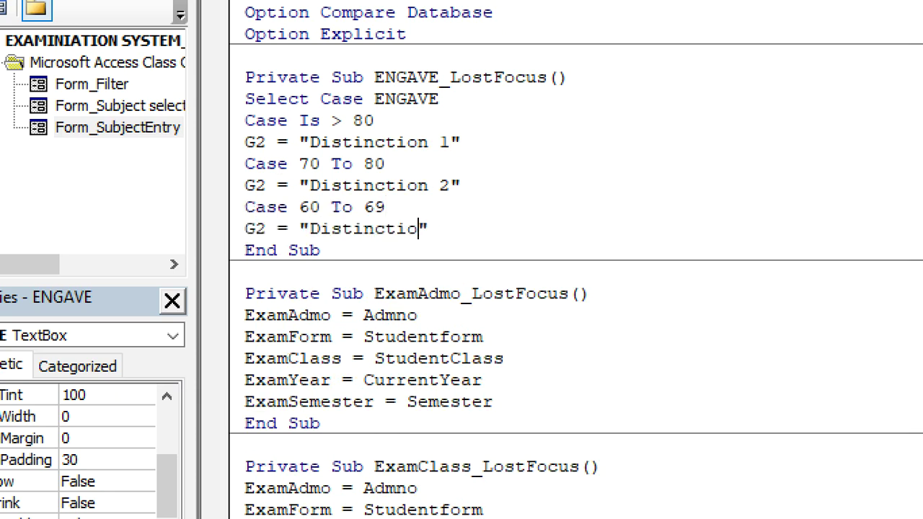
key(BackSpace)
text(Credit)
text( 1)
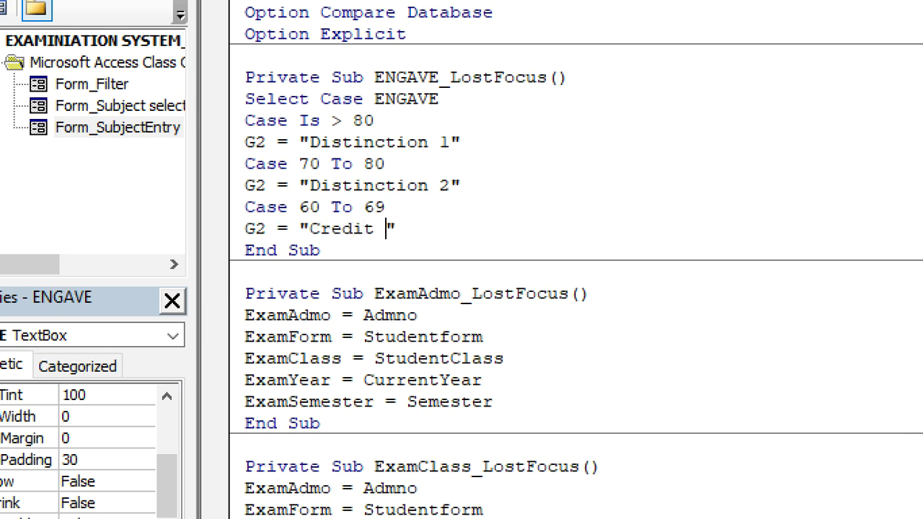
- Add the condition Case 50 To 59 below the "Credit 1" line
key(Return)
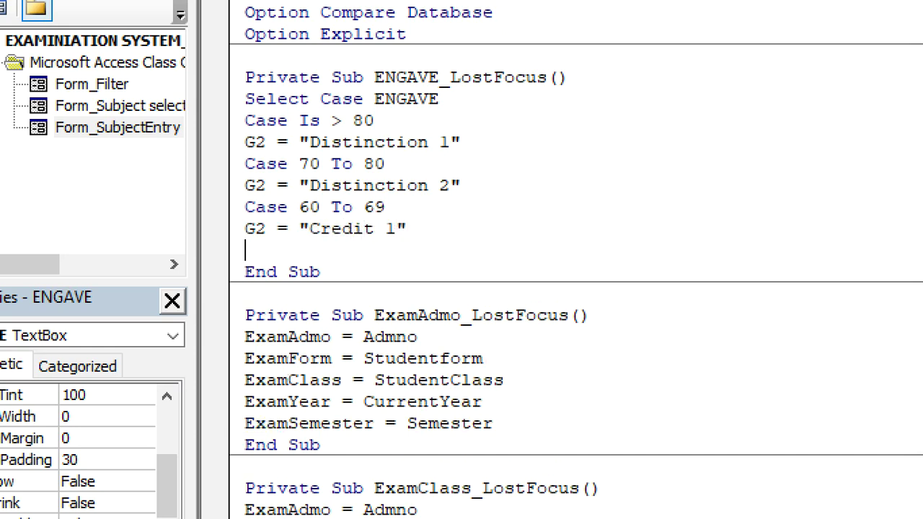
text(case 5)
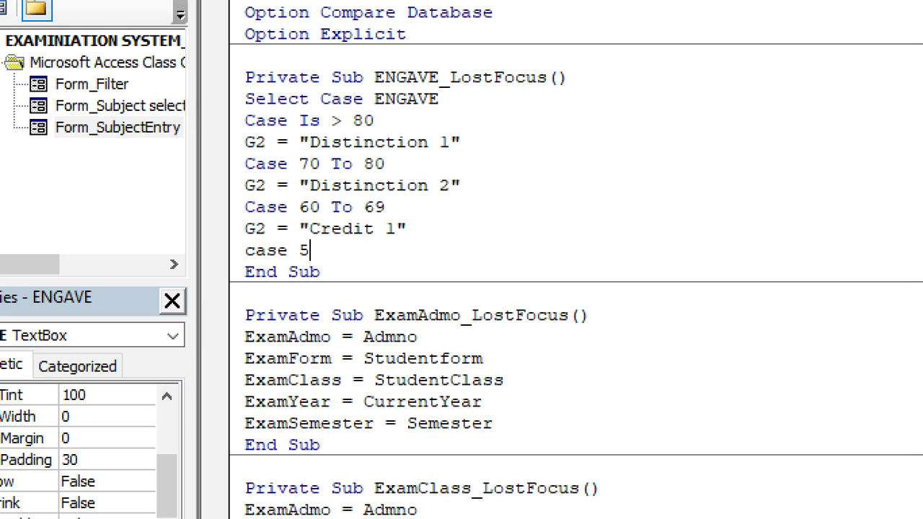
text(0 to 59)
key(Return)
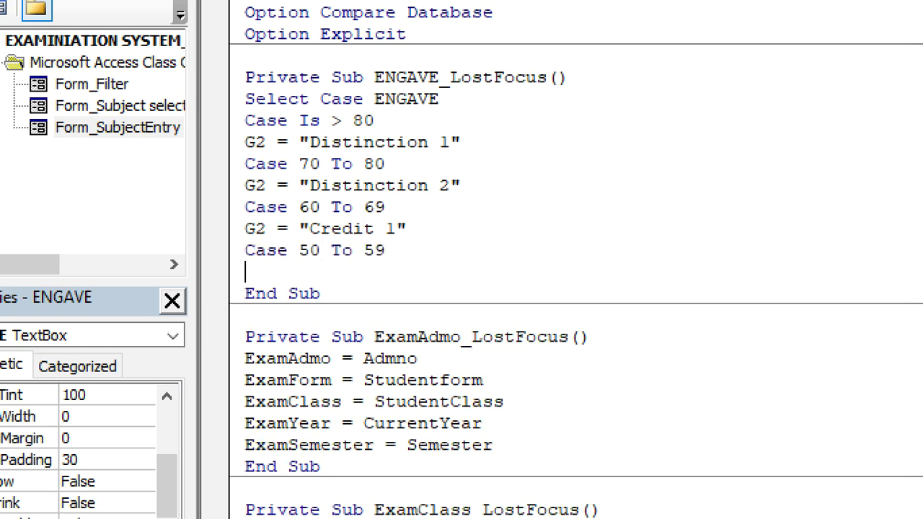
- Insert the copied G2 assignment below Case 50 To 59 and change its value to "Credit 2"
text(G2 = "Distinction")
key(Left)
key(BackSpace)
key(BackSpace)
key(BackSpace)
key(BackSpace)
key(BackSpace)
key(BackSpace)
key(BackSpace)
key(BackSpace)
key(BackSpace)
key(BackSpace)
key(BackSpace)
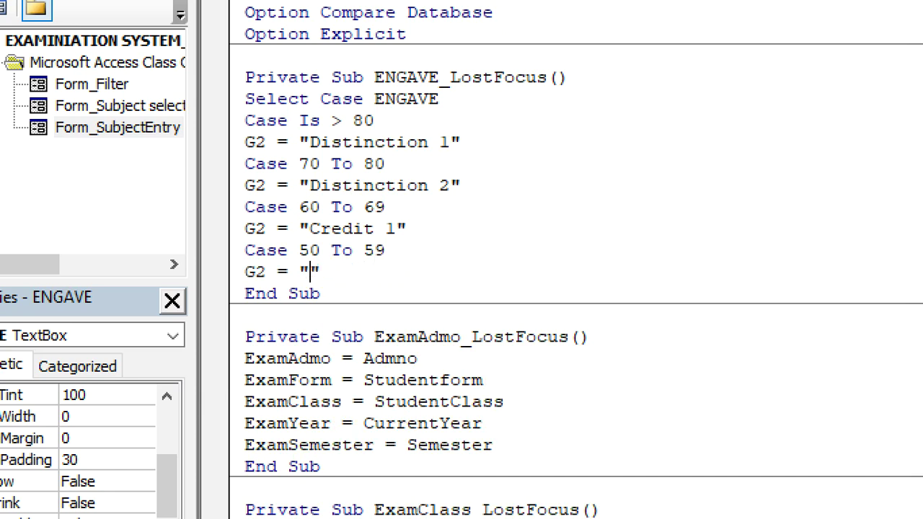
text(cre)
key(BackSpace)
key(BackSpace)
key(BackSpace)
text(Credit 2)
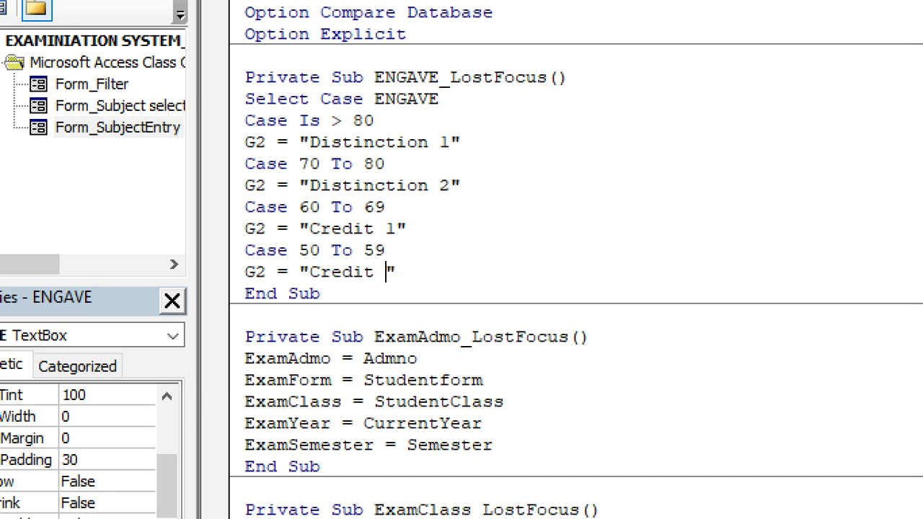
- Add the condition Case 35 To 49 below the "Credit 2" line
key(End)
key(Return)
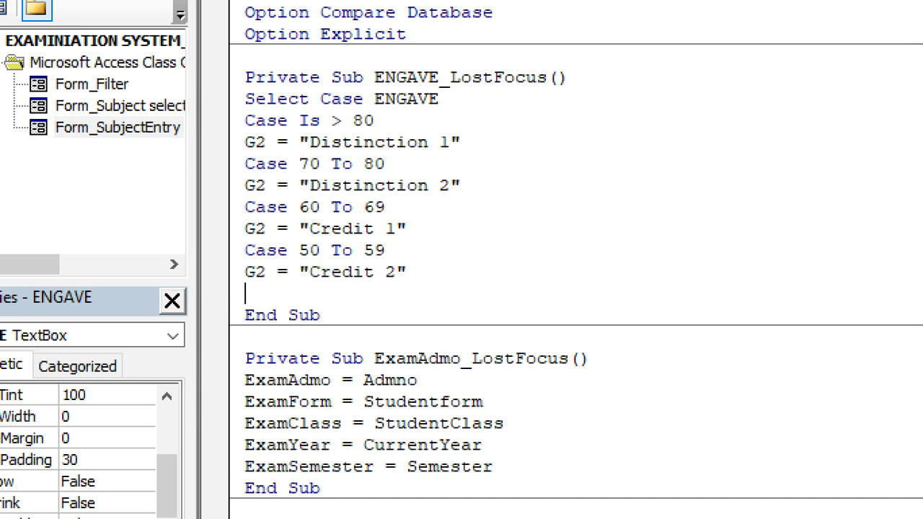
text(case 35 to )
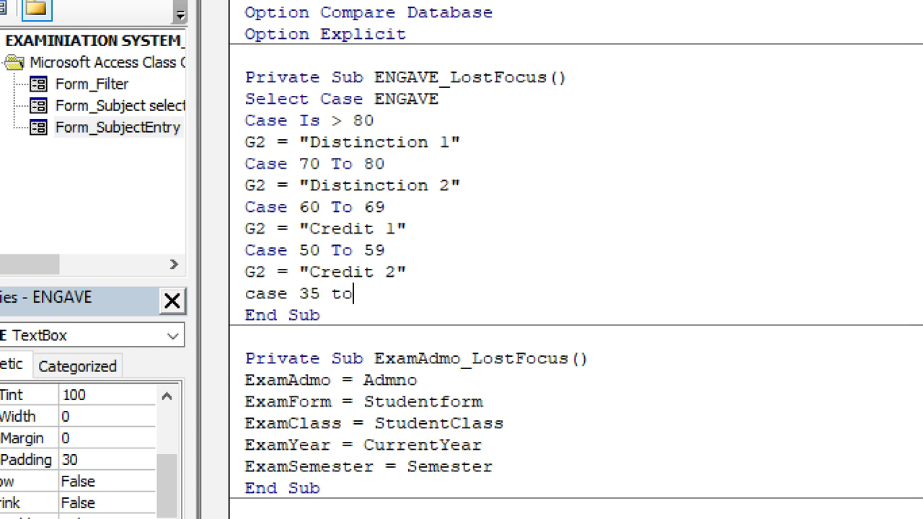
text(49)
key(Return)
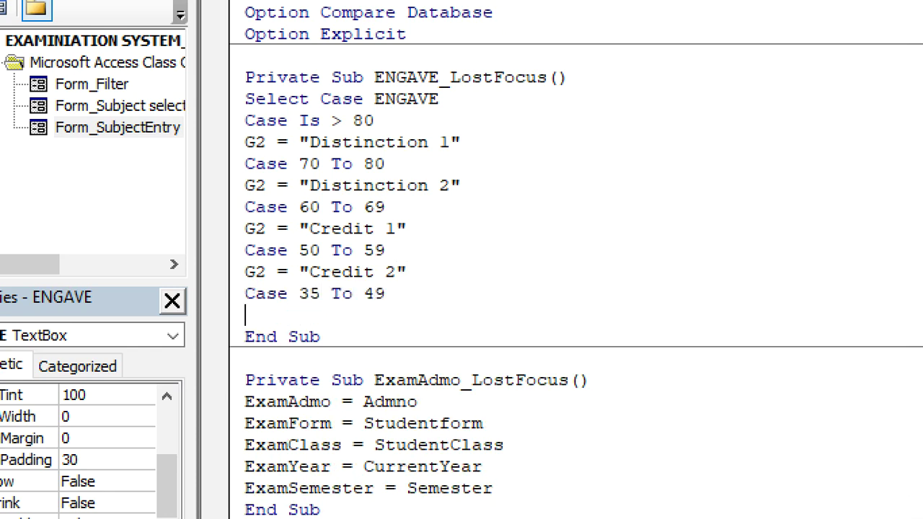
- Insert the copied G2 assignment below Case 35 To 49 and change its value to "Pass"
text(G2 = "Distinction")
key(Left)
key(BackSpace)
key(BackSpace)
key(BackSpace)
key(BackSpace)
key(BackSpace)
key(BackSpace)
key(BackSpace)
key(BackSpace)
key(BackSpace)
key(BackSpace)
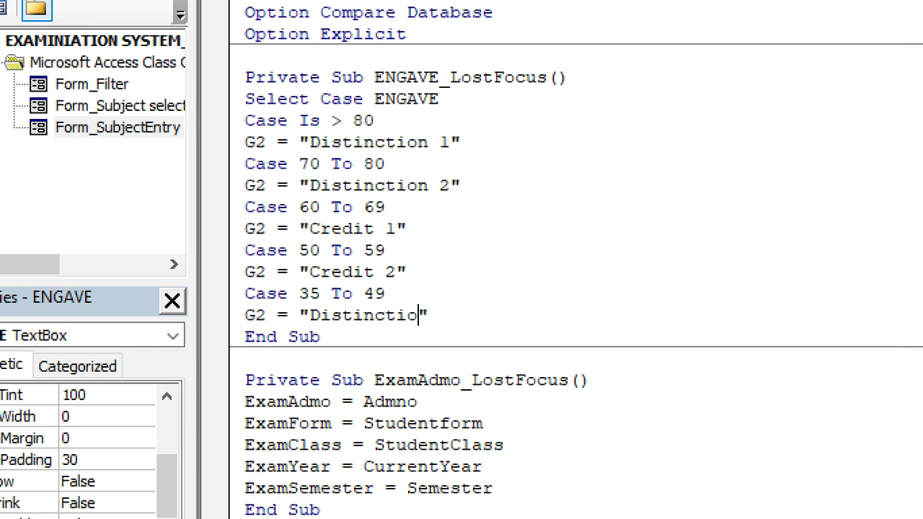
key(BackSpace)
text(o)
key(BackSpace)
text(Pass)
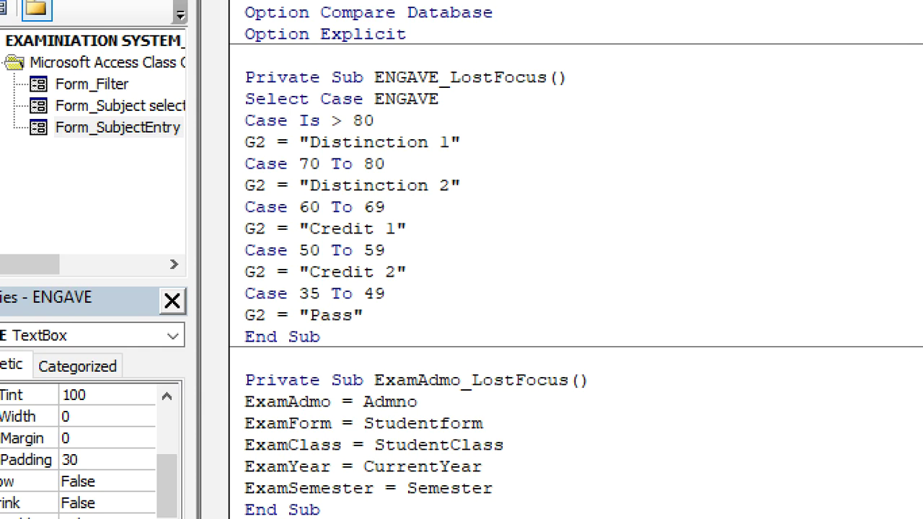
- Add a Case Else branch below the "Pass" line
key(Return)
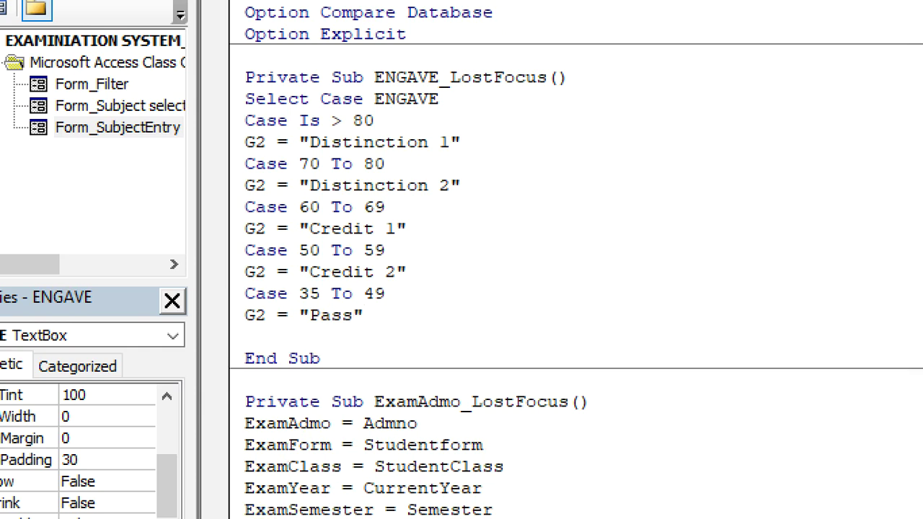
text(case elst)
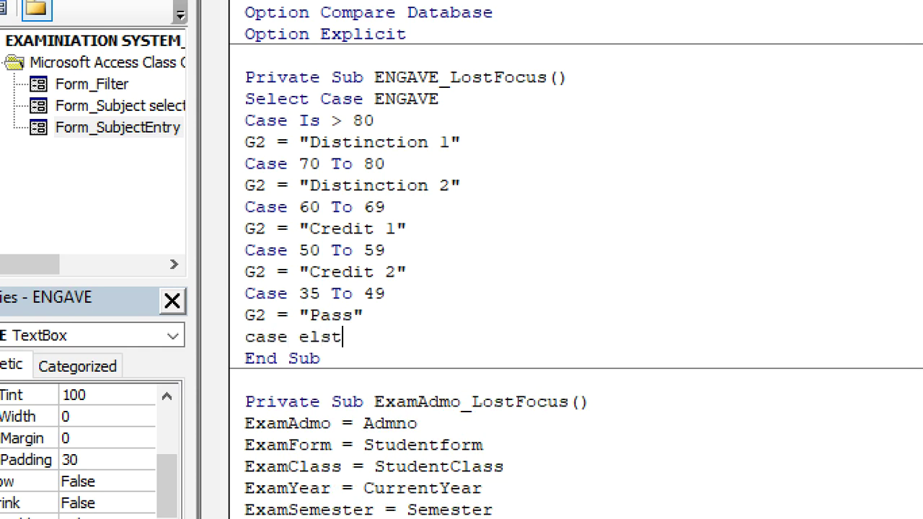
key(BackSpace)
text(e)
key(Return)
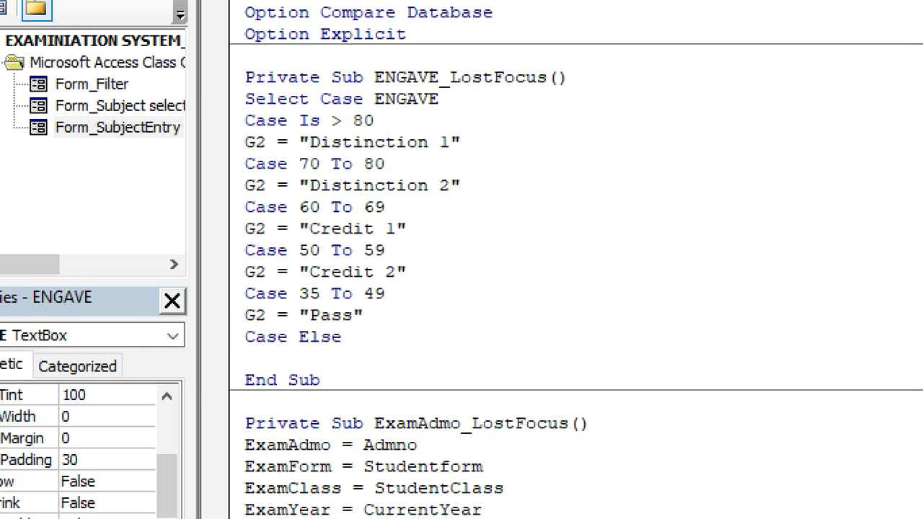
- Insert the copied G2 assignment below Case Else and change its value to "RETAKE"
text(G2 = "Distinction")
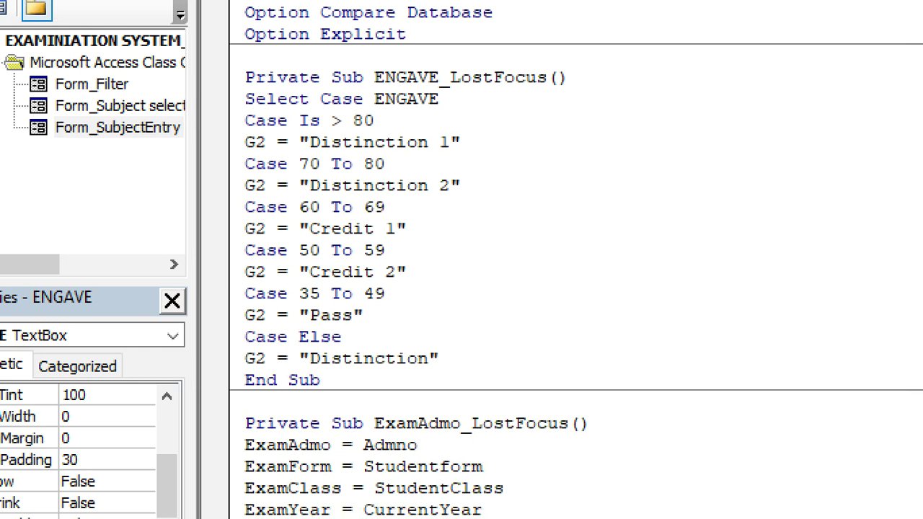
key(BackSpace)
key(BackSpace)
key(BackSpace)
key(BackSpace)
key(BackSpace)
key(BackSpace)
key(BackSpace)
key(BackSpace)
key(BackSpace)
key(BackSpace)
key(BackSpace)
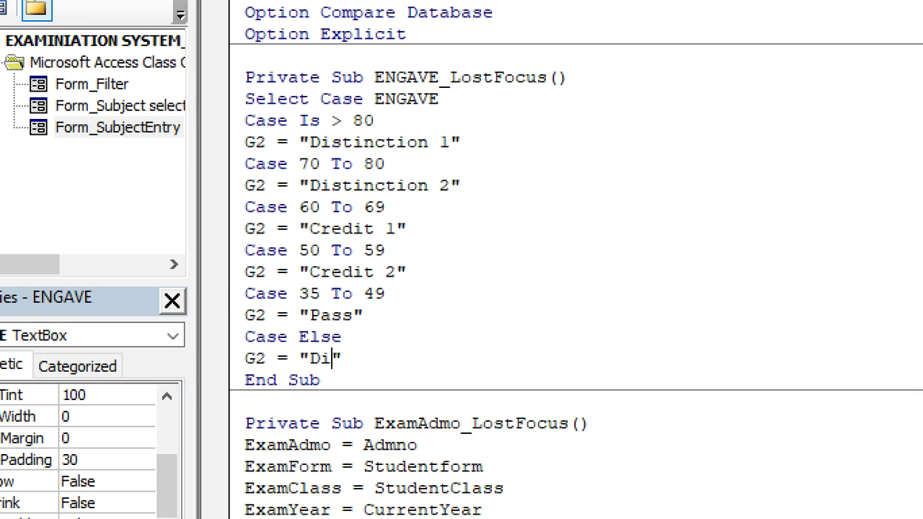
text(r)
key(BackSpace)
text(RETAKE)
click(539, 258)
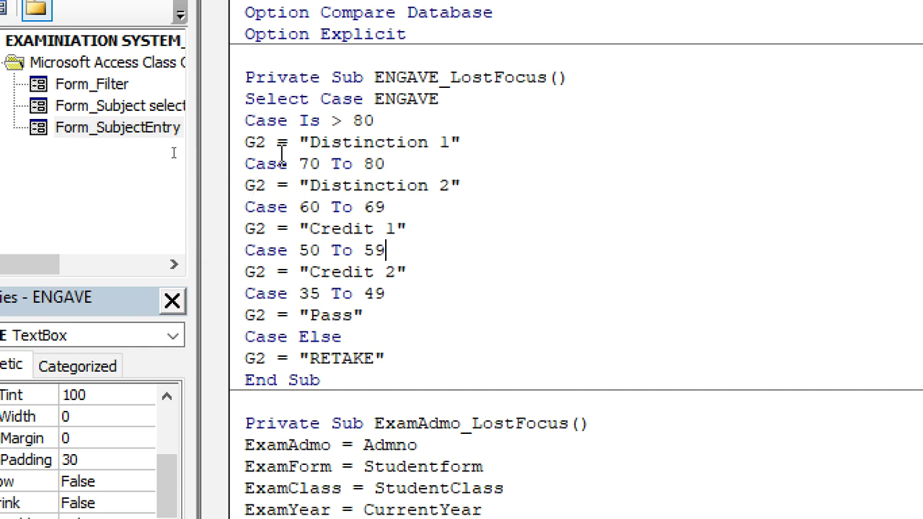
- Close the Select Case block with an End Select line after the "RETAKE" assignment
drag(246, 97, 472, 365)
click(462, 363)
key(Return)
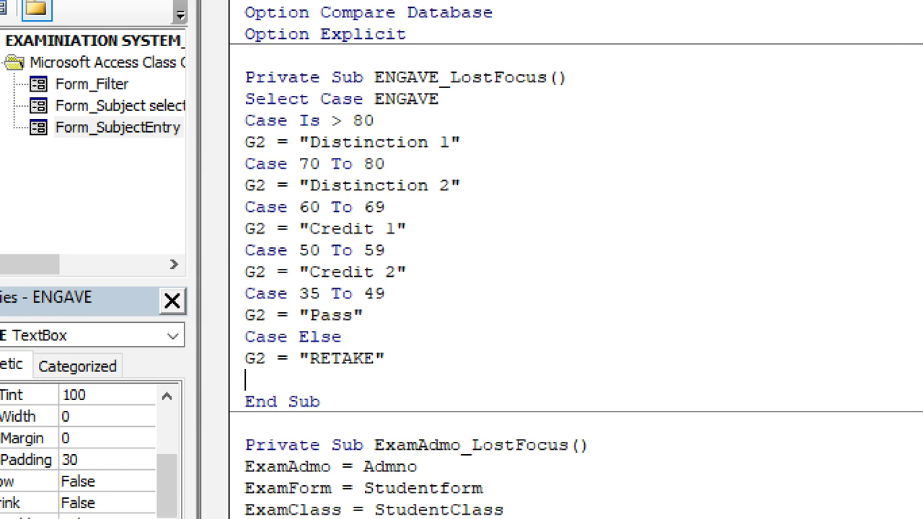
text(END SELECT)
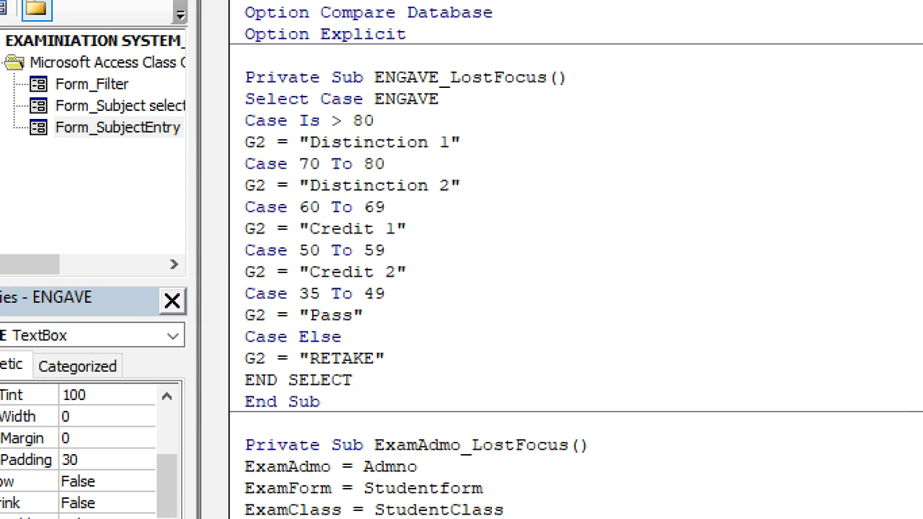
key(Return)
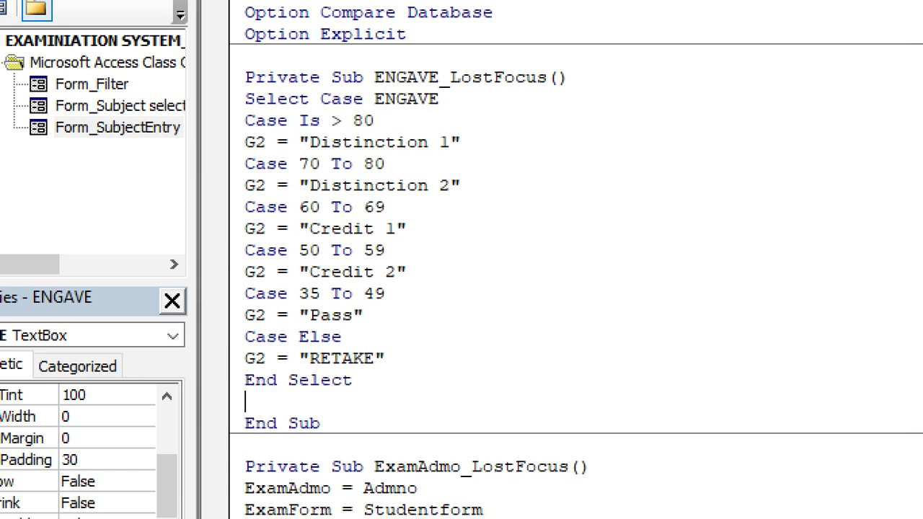
- Copy the whole block from Select Case ENGAVE to End Select and close the code editor
drag(246, 99, 447, 387)
key(ctrl+c)
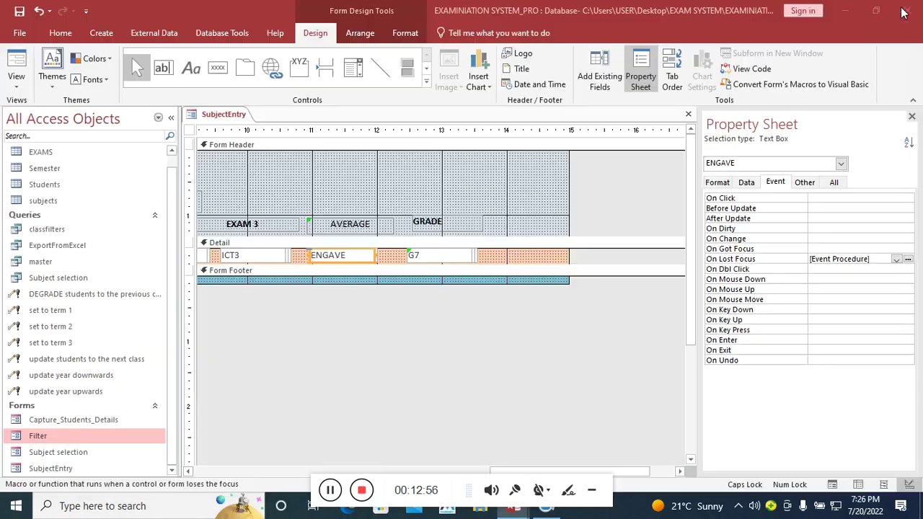
click(901, 10)
- Move the ENGAVE text box below the average stack and create an On Lost Focus event procedure for the uncovered MATHAVE text box
drag(387, 264, 367, 273)
click(377, 264)
click(376, 264)
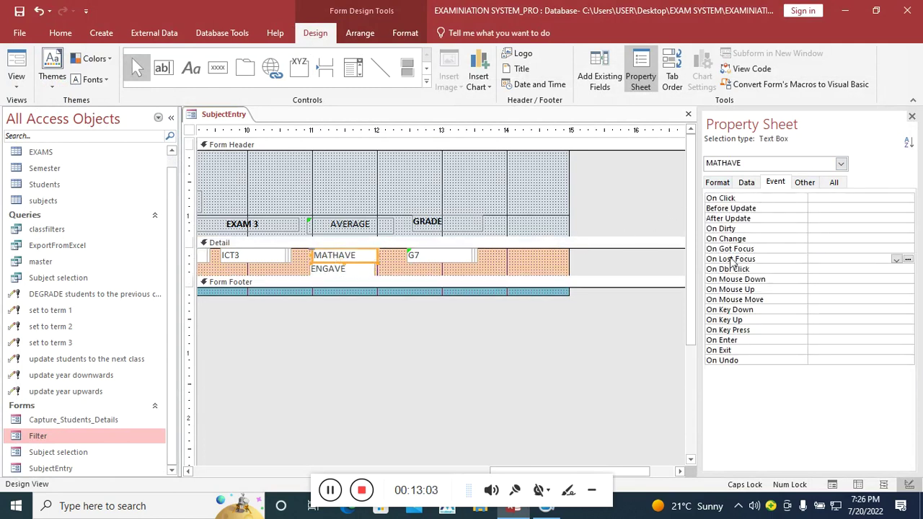
click(896, 259)
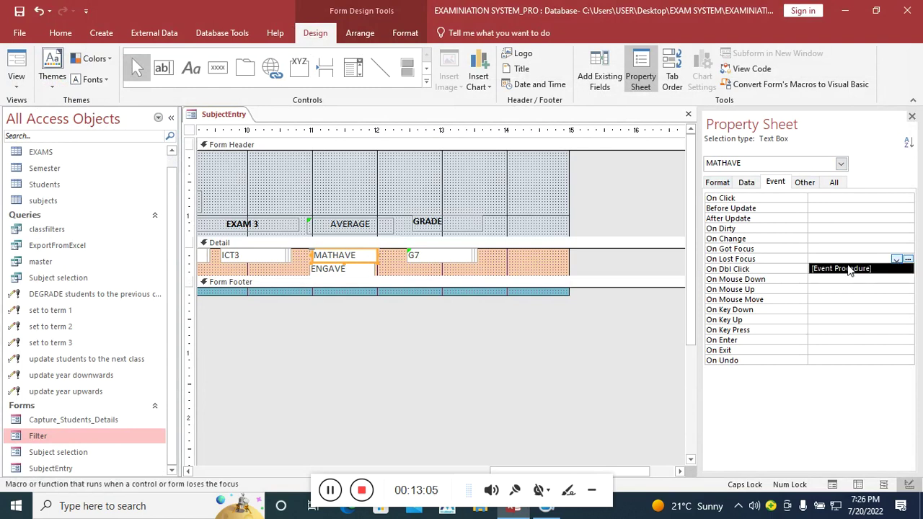
click(852, 268)
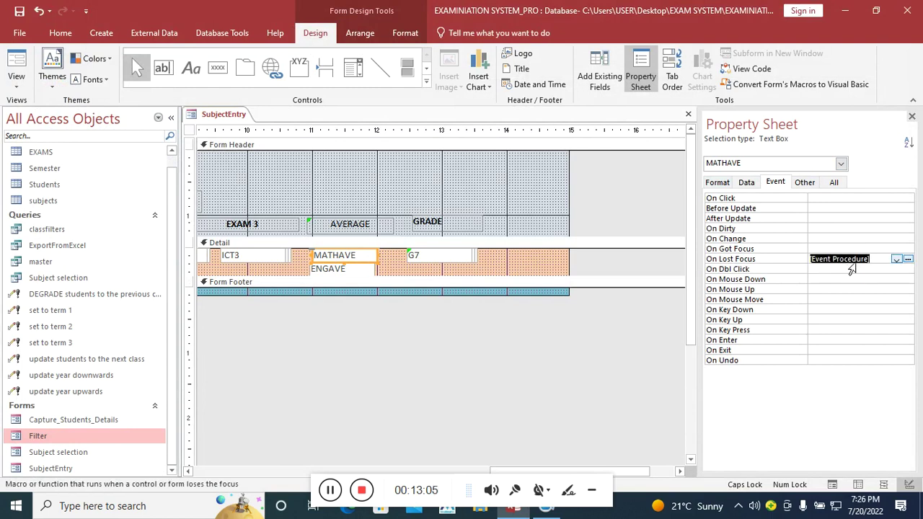
click(908, 259)
- Paste the copied Select Case block into the MATHAVE_LostFocus procedure and change its tested field to MATHAVE
key(ctrl+v)
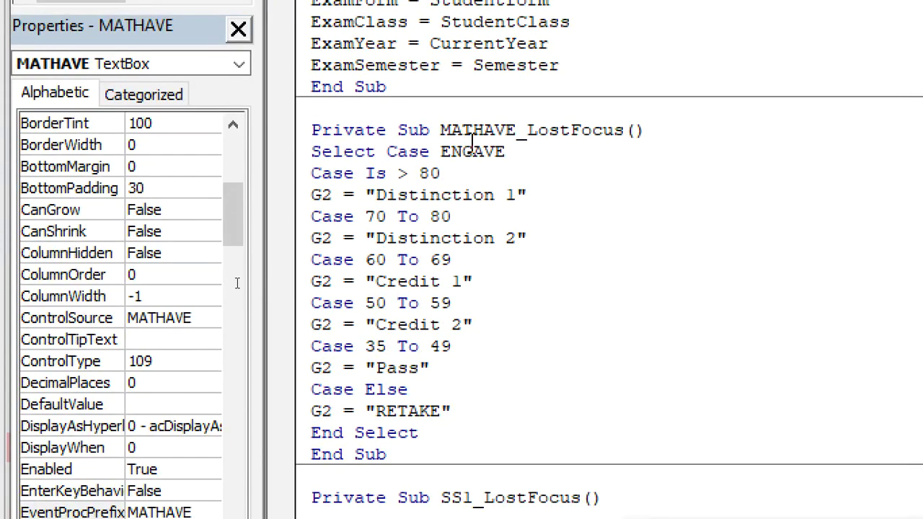
key(BackSpace)
key(BackSpace)
key(BackSpace)
text(MATH)
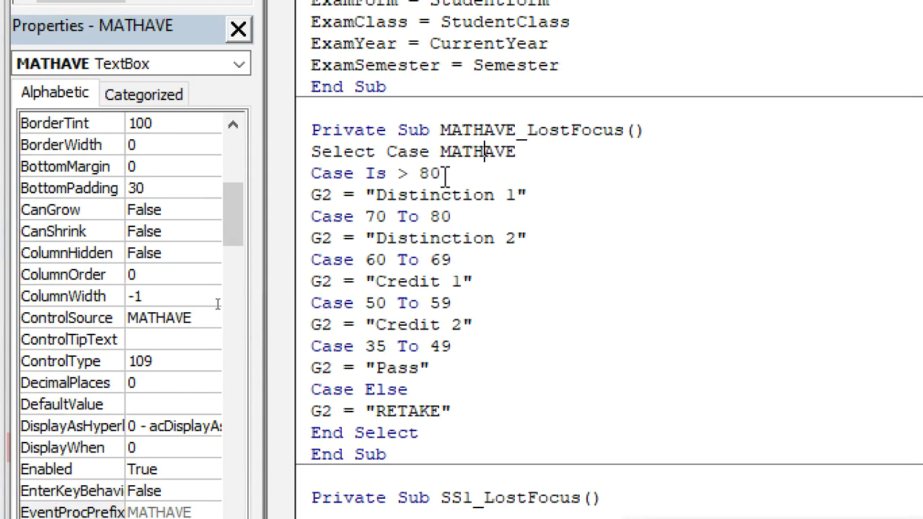
- Set the assigned control to G1 in all six grade lines of the MATHAVE procedure and close the code editor
click(324, 190)
key(Delete)
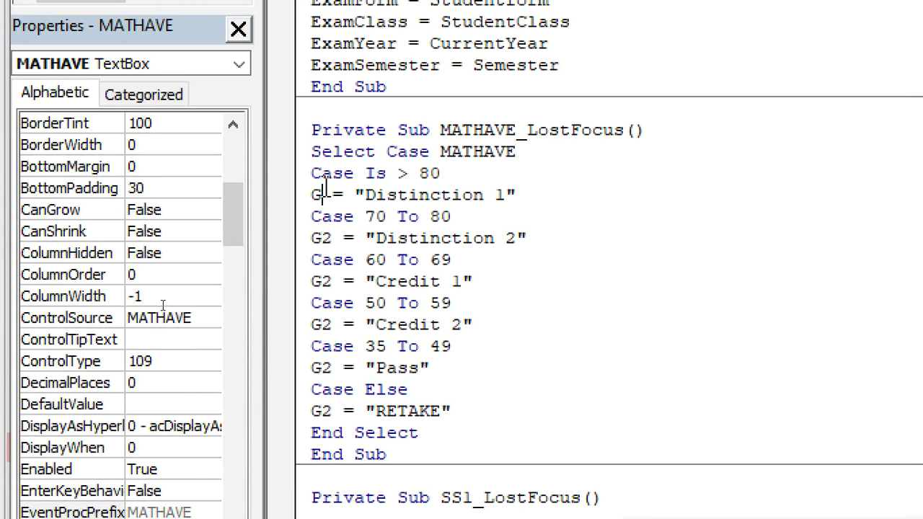
text(1)
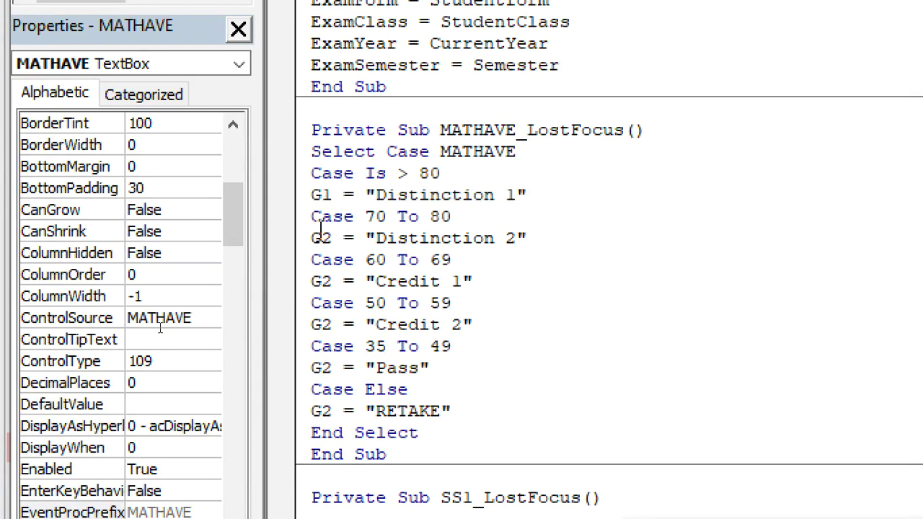
drag(332, 217, 336, 230)
click(337, 240)
key(BackSpace)
text(1)
click(329, 281)
key(BackSpace)
text(1)
click(333, 325)
key(BackSpace)
text(1)
click(334, 367)
key(BackSpace)
text(1)
click(332, 410)
key(BackSpace)
text(1)
click(422, 441)
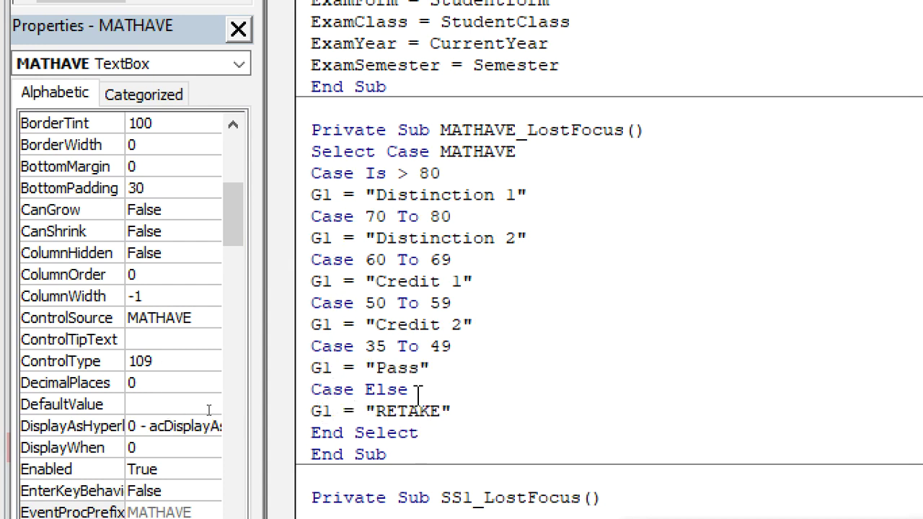
click(419, 347)
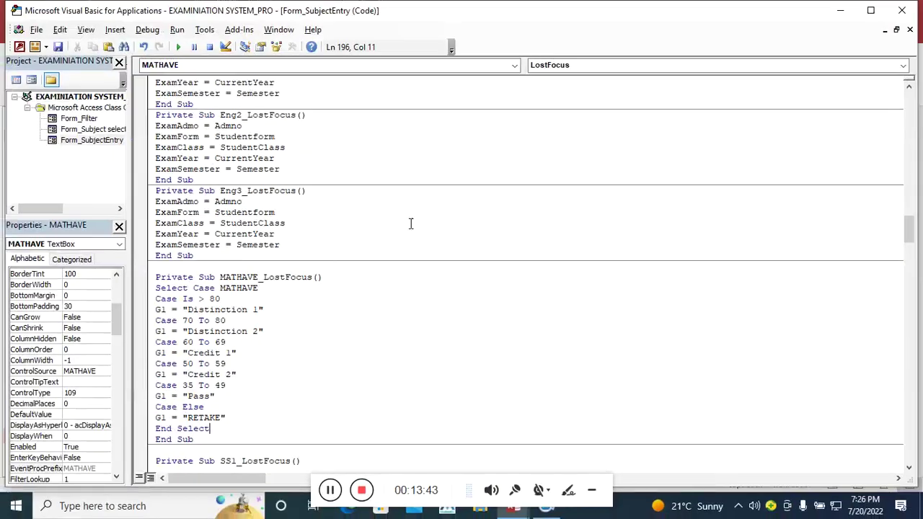
click(900, 11)
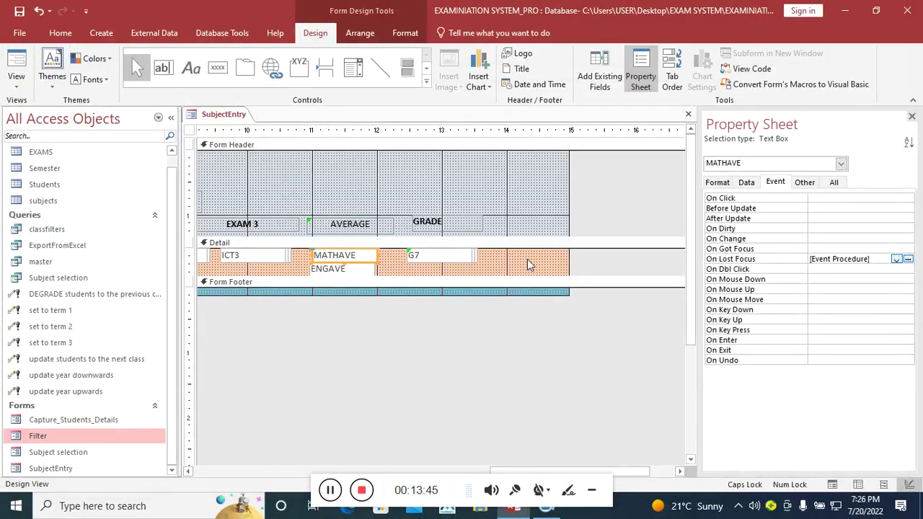
- Widen the stacked grade text boxes in the Detail section, extending their far edge to about 14.4 on the horizontal ruler
drag(490, 260, 466, 264)
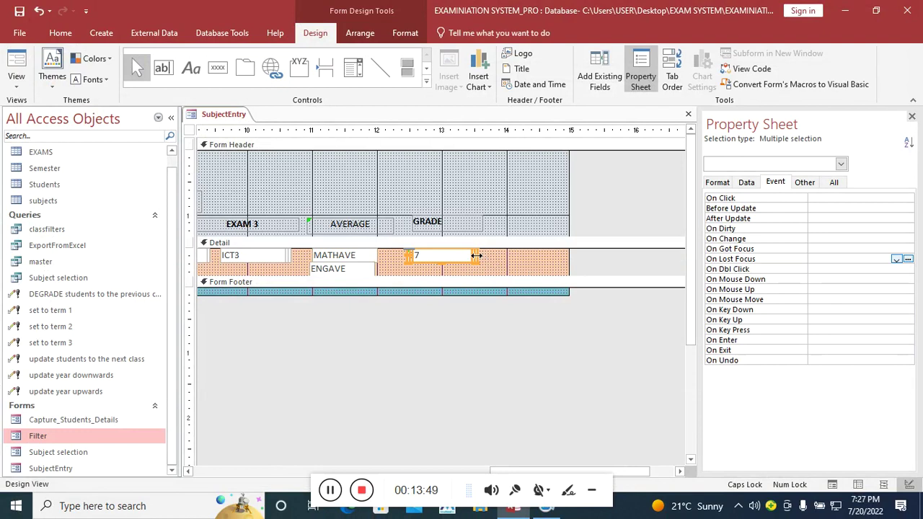
drag(478, 255, 534, 257)
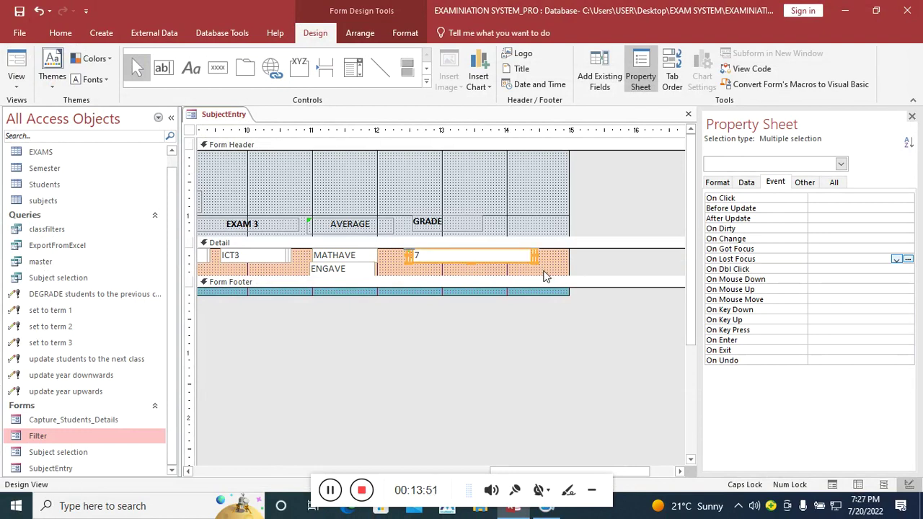
click(546, 276)
- Move the ENGAVE text box back over the other average boxes, display the form in Form View and close it
drag(373, 269, 369, 258)
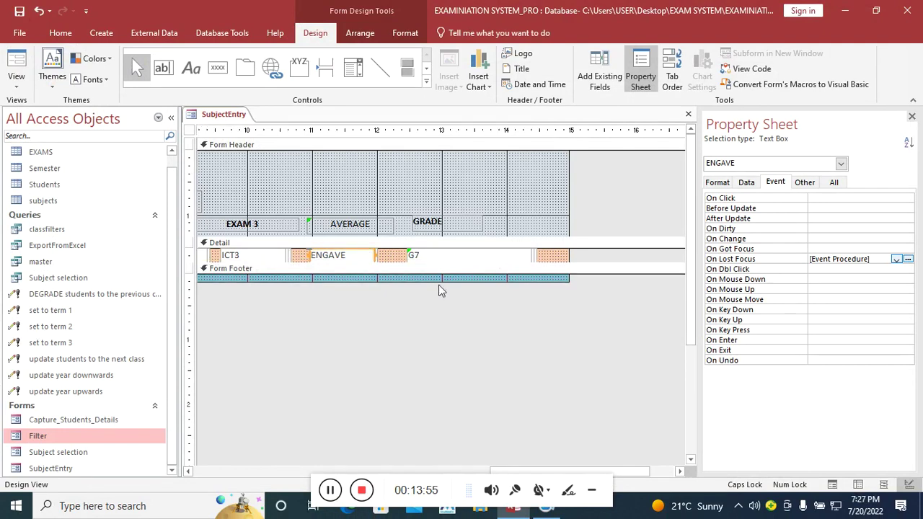
click(16, 68)
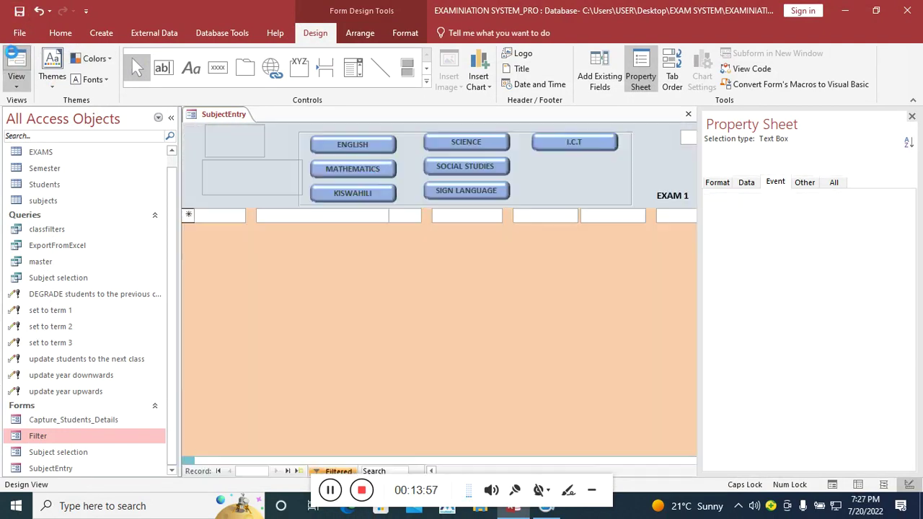
click(914, 114)
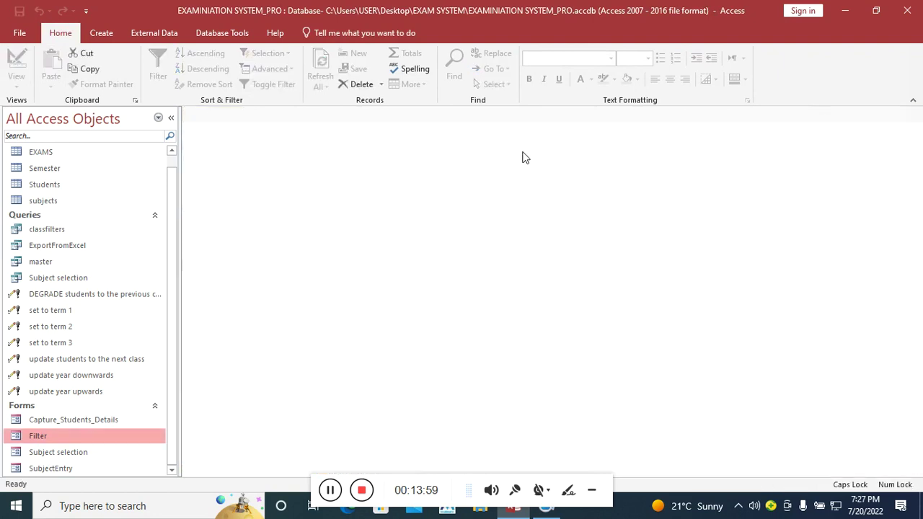
- Open the Students table, examine its CurrentYear and Semester columns, and close the table
click(72, 192)
double_click(72, 191)
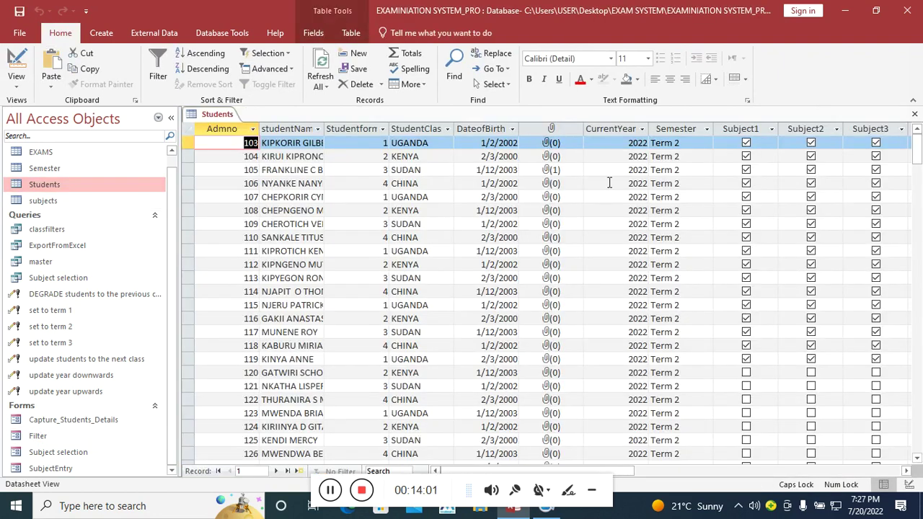
click(678, 130)
double_click(678, 130)
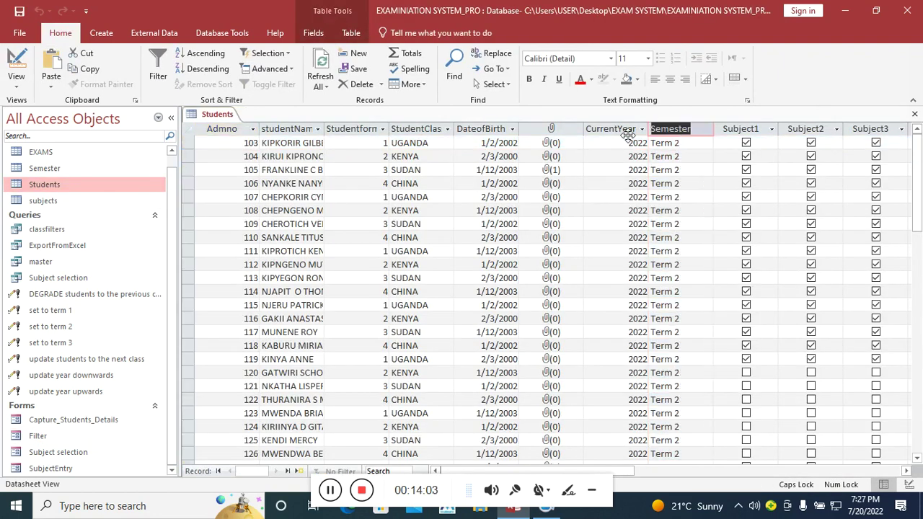
click(693, 128)
drag(639, 133, 678, 130)
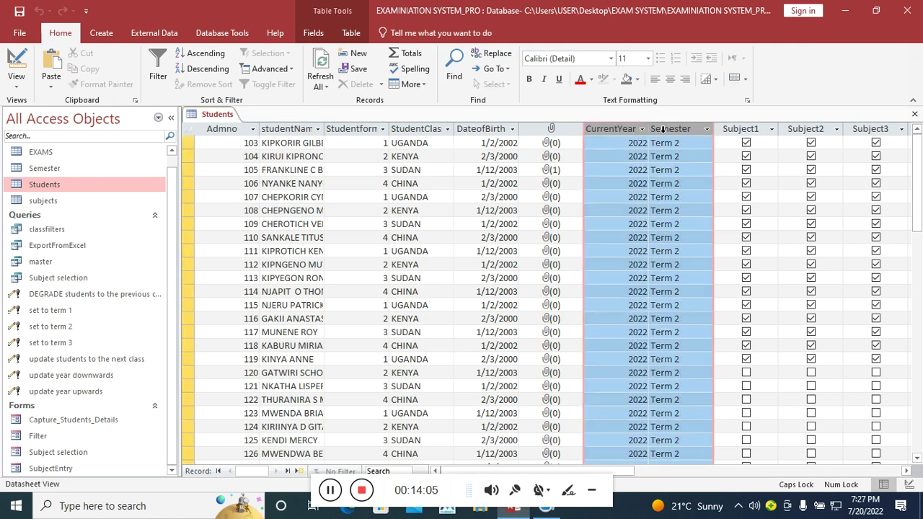
click(915, 115)
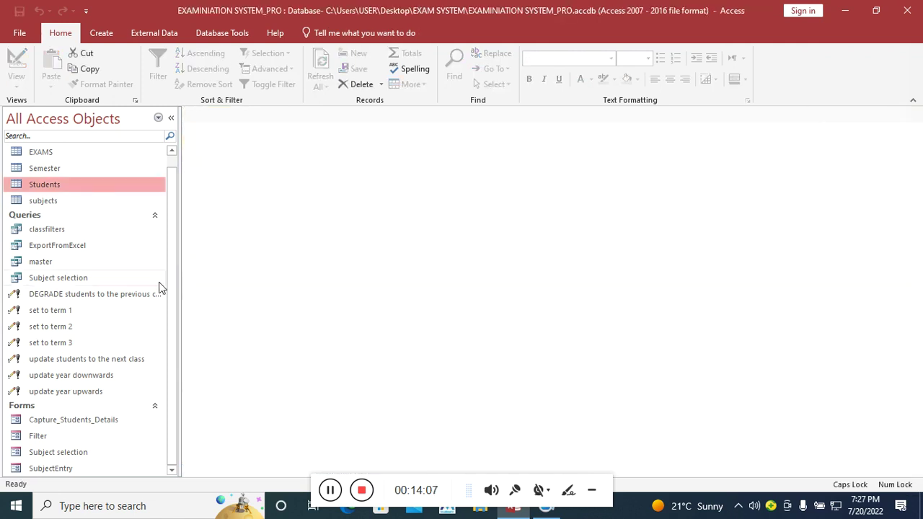
- Open the Filter form, set the semester to TERM 2, and launch marks entry for form 1 UGANDA, year 2022
double_click(54, 439)
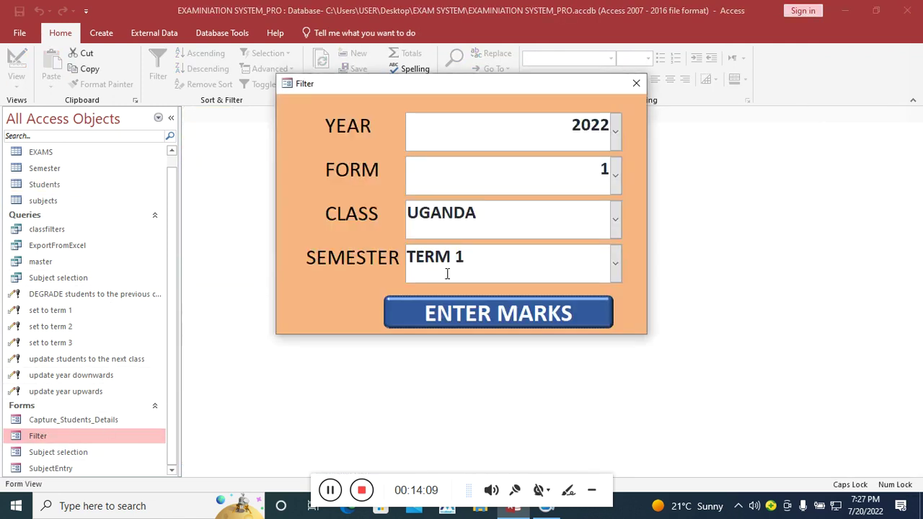
click(615, 263)
click(494, 319)
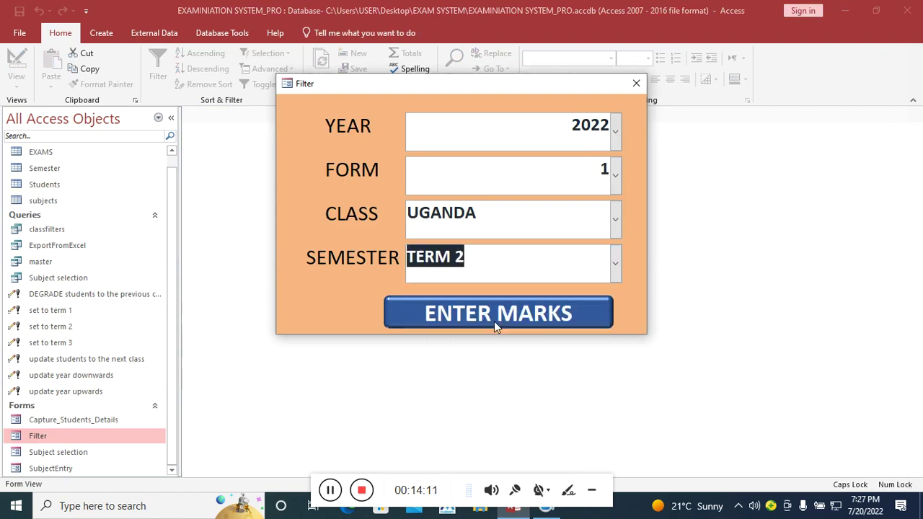
click(494, 321)
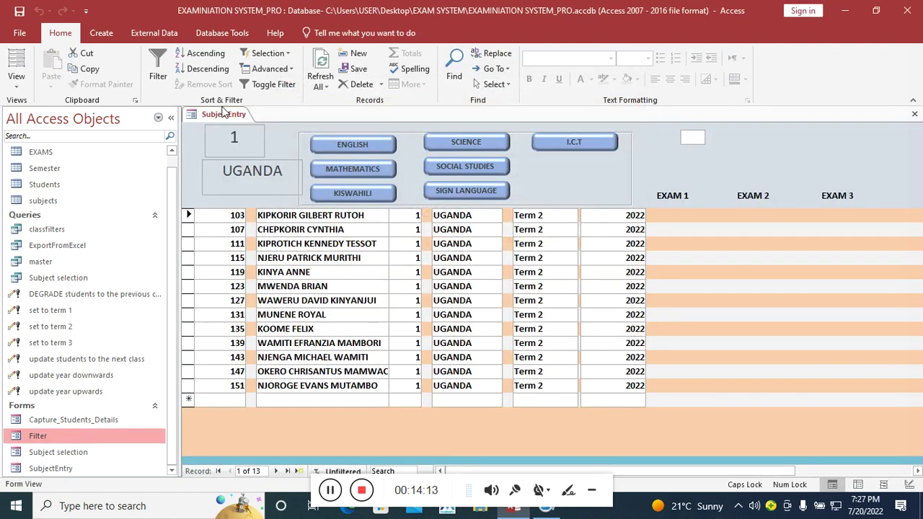
- Show the English marks and enter EXAM 3 marks of 80, 50, 96 and 90 for the first four students
click(379, 147)
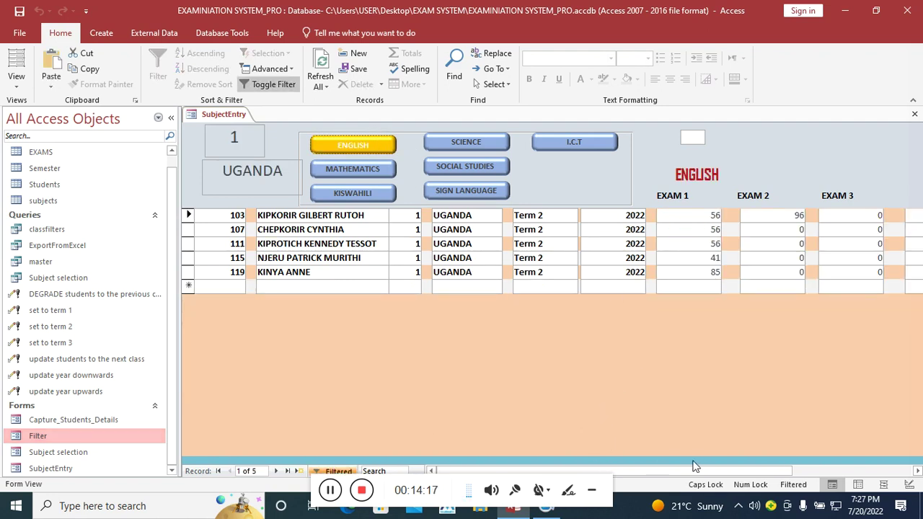
drag(761, 475, 870, 475)
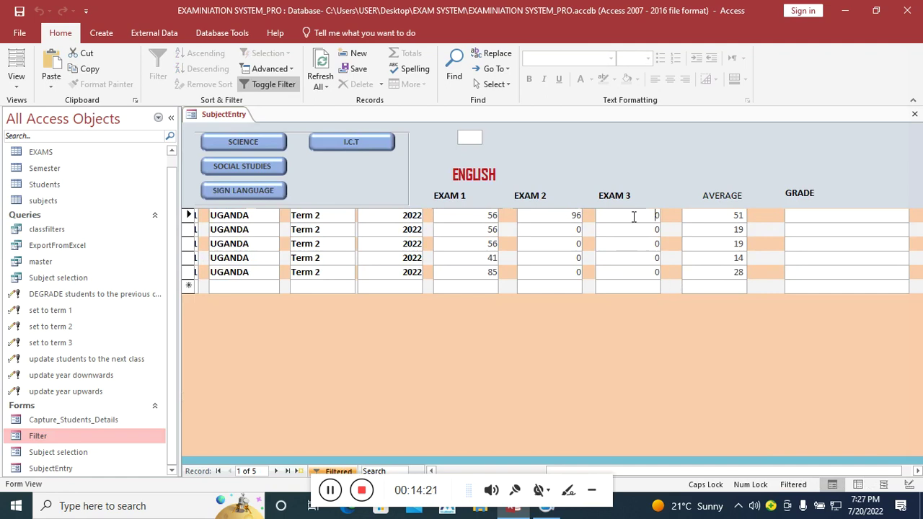
click(634, 216)
text(8)
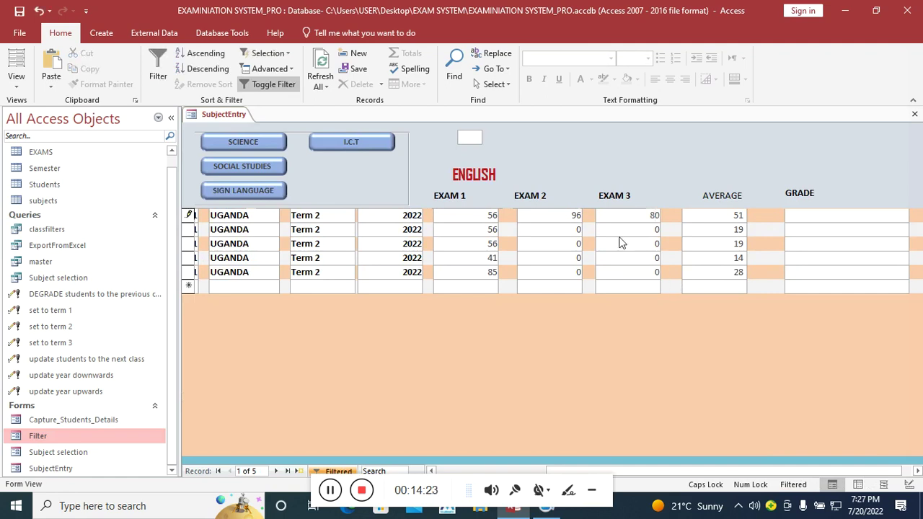
click(627, 229)
text(5)
double_click(627, 249)
text(96)
click(631, 261)
text(96)
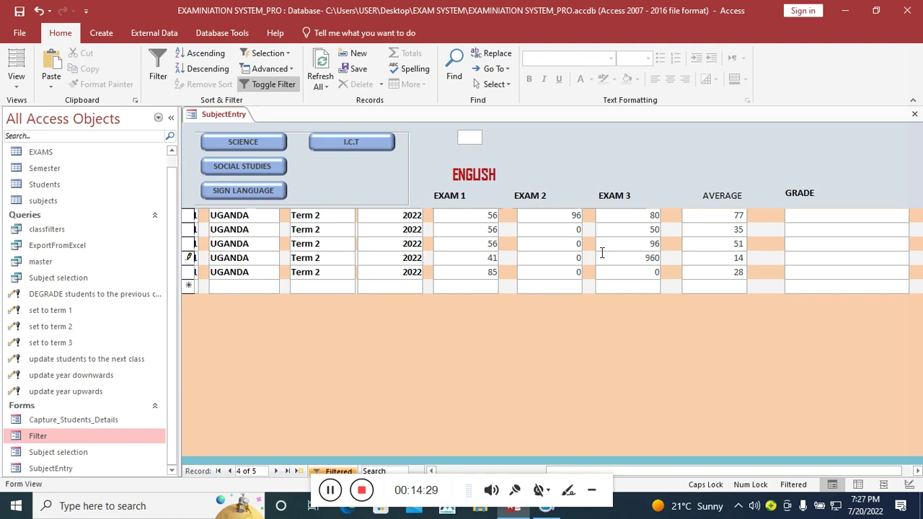
- Enter English EXAM 2 marks of 55, 63 and 850 for the second, third and fourth students
double_click(573, 230)
text(55)
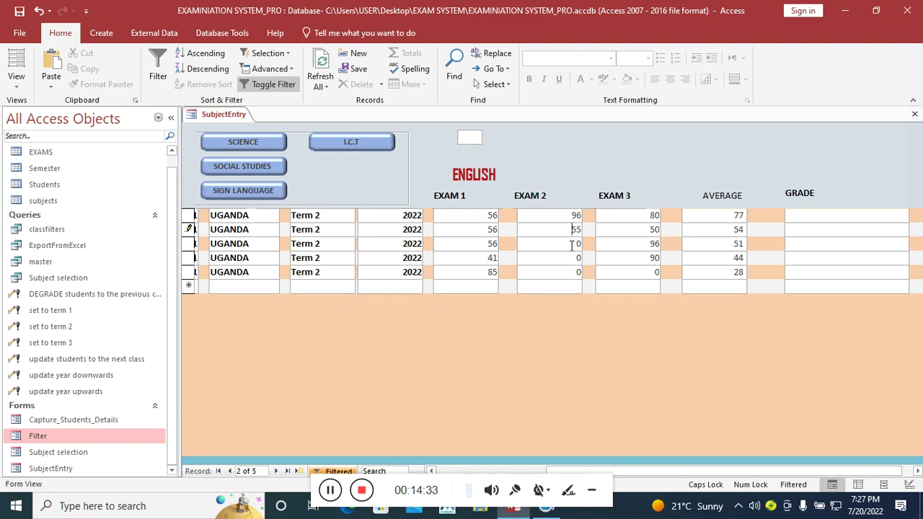
double_click(571, 245)
text(63)
click(570, 257)
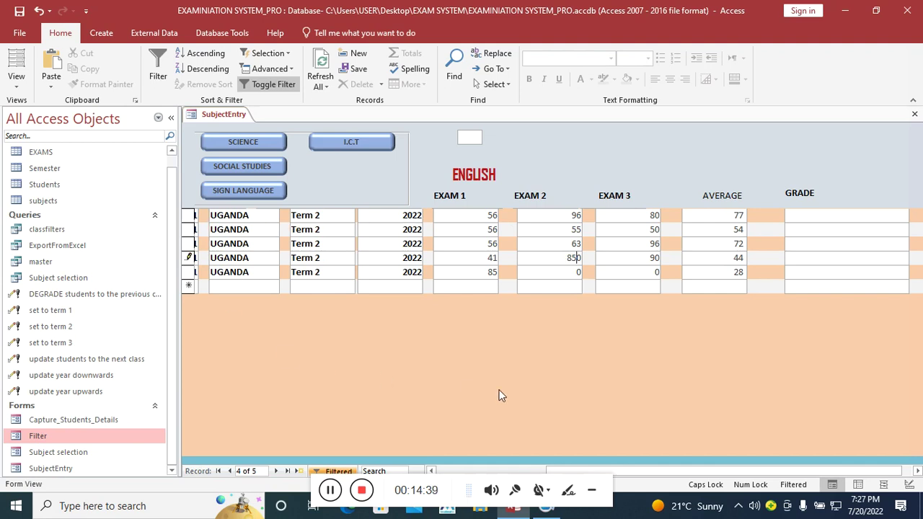
- Step through the fields of every English record, starting at the first student, to trigger the grade assignment from each average
drag(654, 470, 538, 471)
click(216, 214)
key(Tab)
key(Tab)
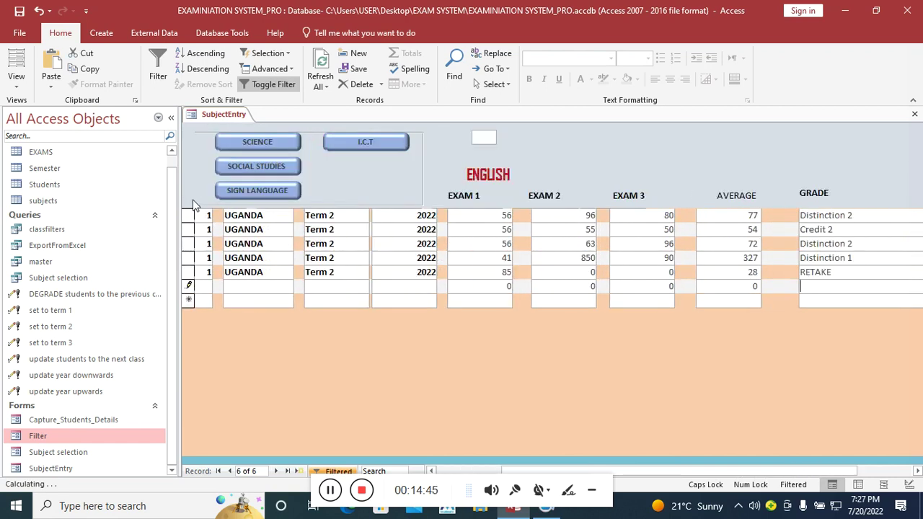
drag(737, 465, 795, 470)
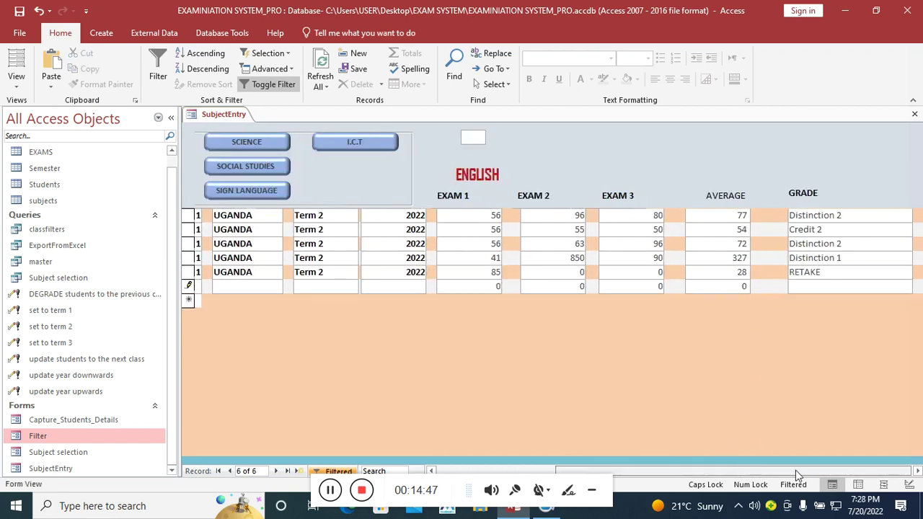